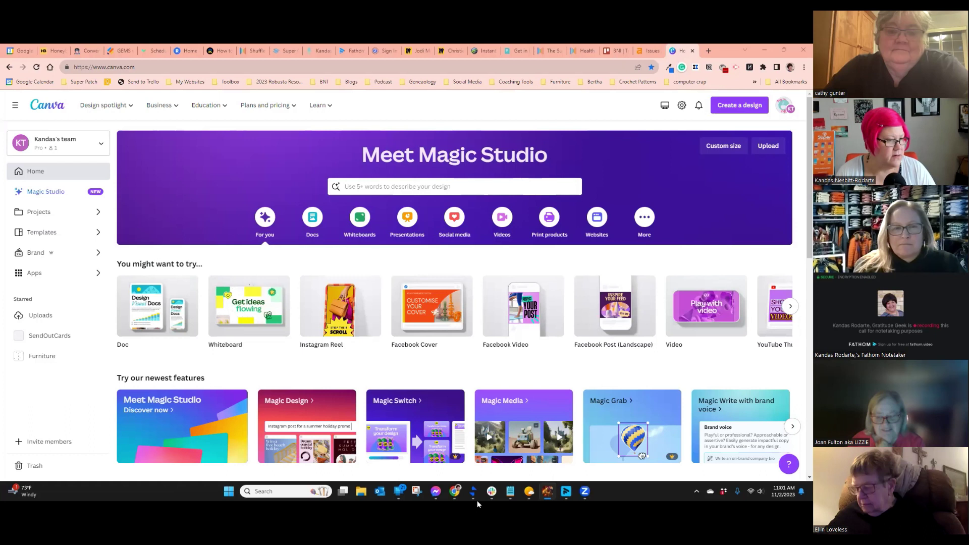
# - Bring up the topic list in Notepad, narrow its window to review the topics, and return to the Canva home page
pyautogui.moveTo(510, 492)
pyautogui.click(506, 453)
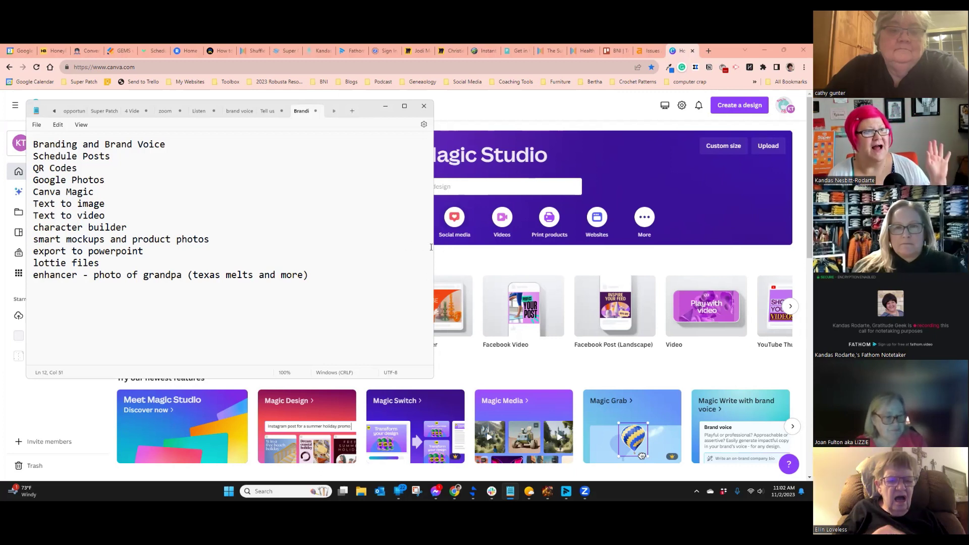
pyautogui.moveTo(435, 248); pyautogui.dragTo(346, 248)
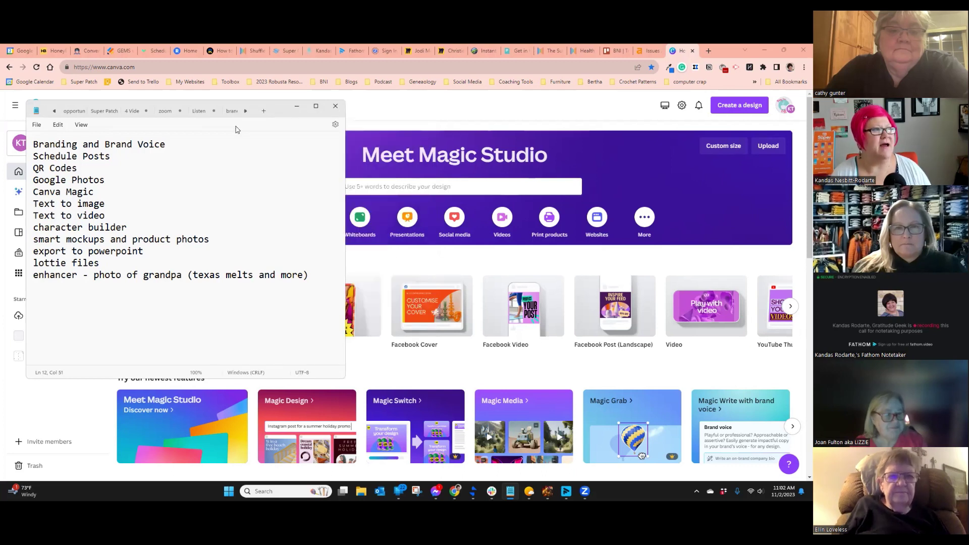
pyautogui.click(371, 115)
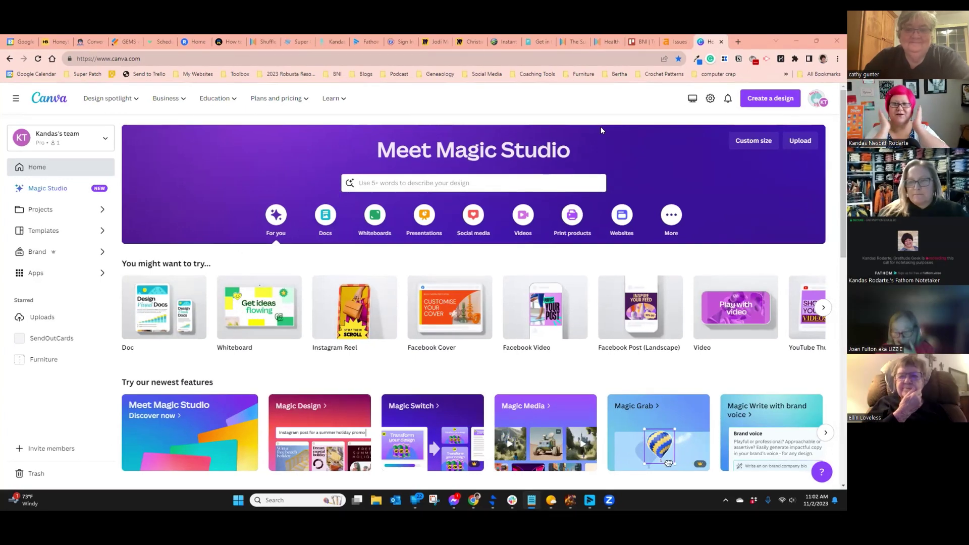
# - Find the Google Photos app by searching for "google" and use it in a new Facebook Post (Landscape) design
pyautogui.click(30, 274)
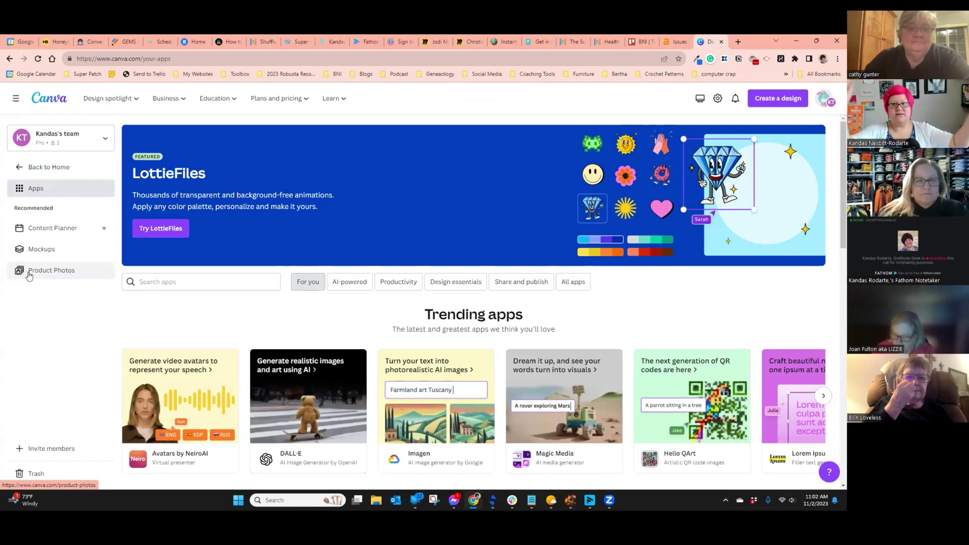
pyautogui.click(199, 280)
pyautogui.write('google')
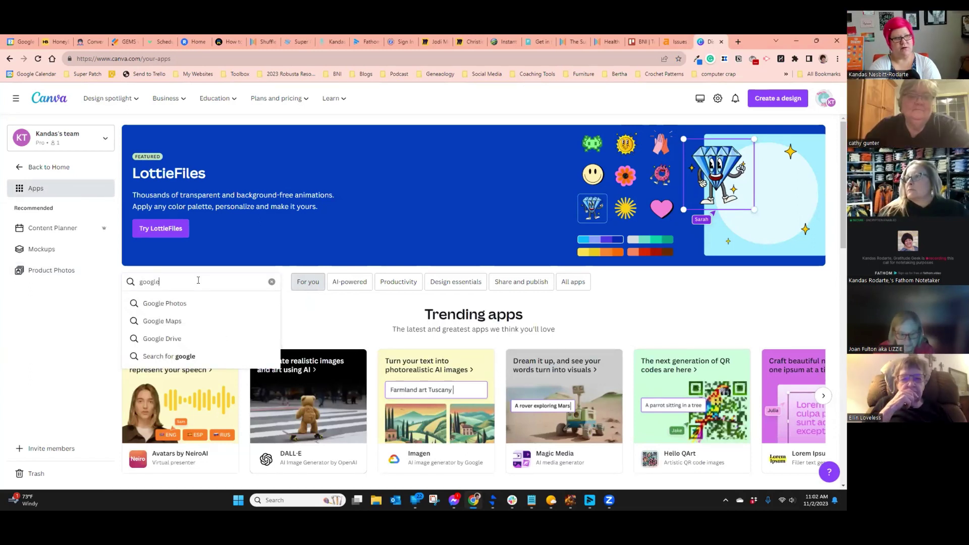
pyautogui.press('Return')
pyautogui.click(173, 317)
pyautogui.click(645, 398)
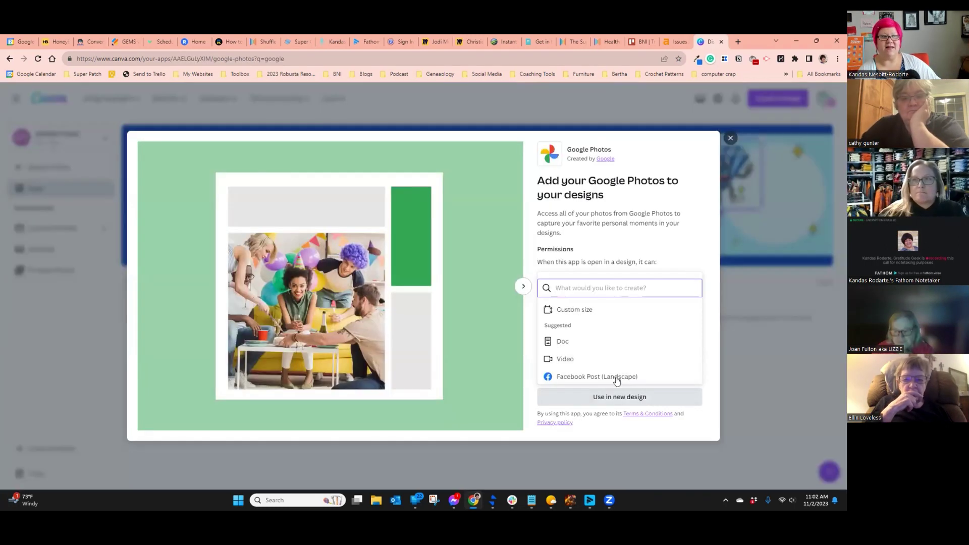
pyautogui.click(562, 378)
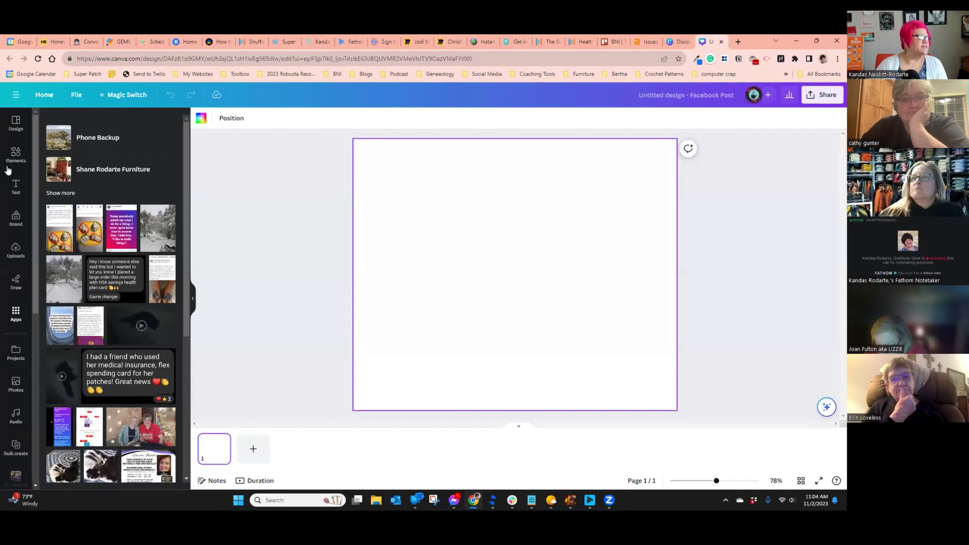
# - Leave the blank Facebook post and open the brand kit that has the Marketing Coffee Club logo
pyautogui.click(14, 96)
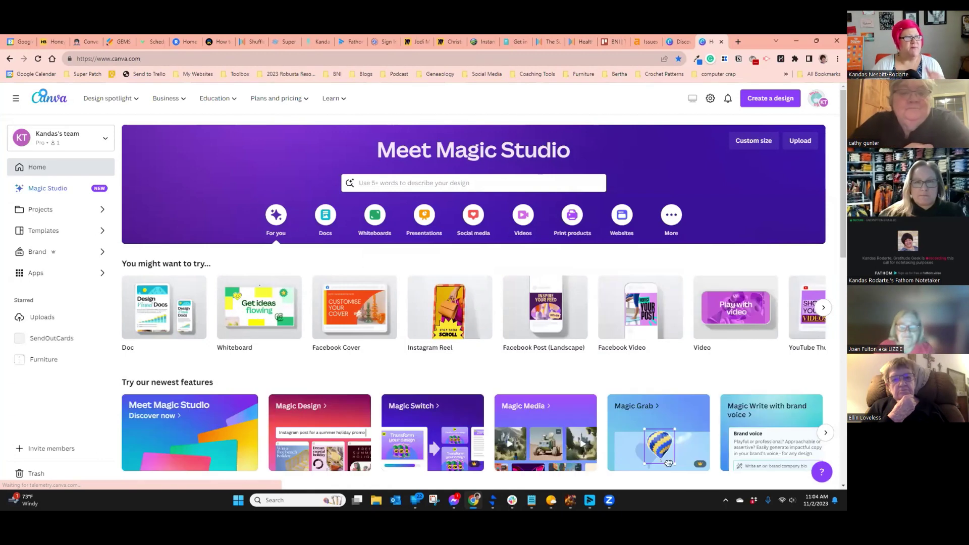
pyautogui.click(32, 253)
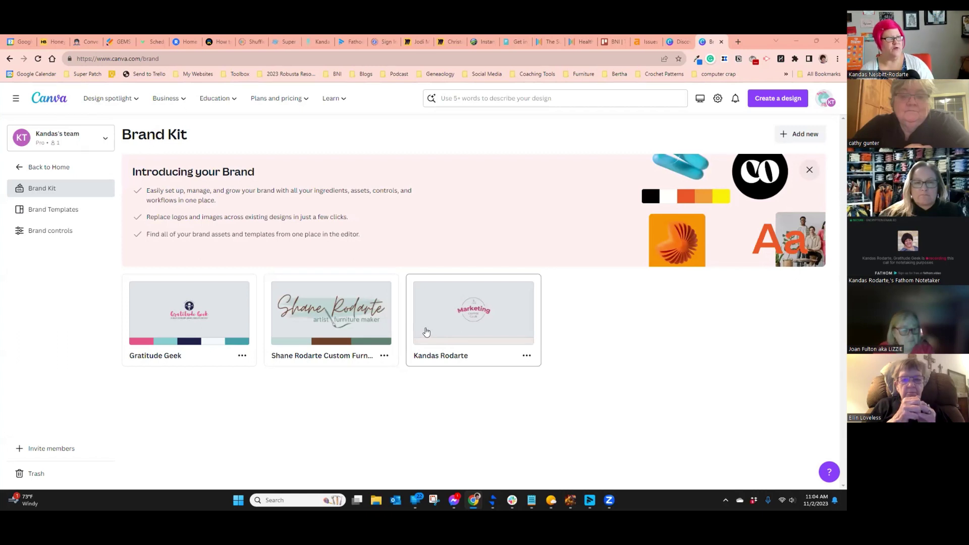
pyautogui.click(426, 332)
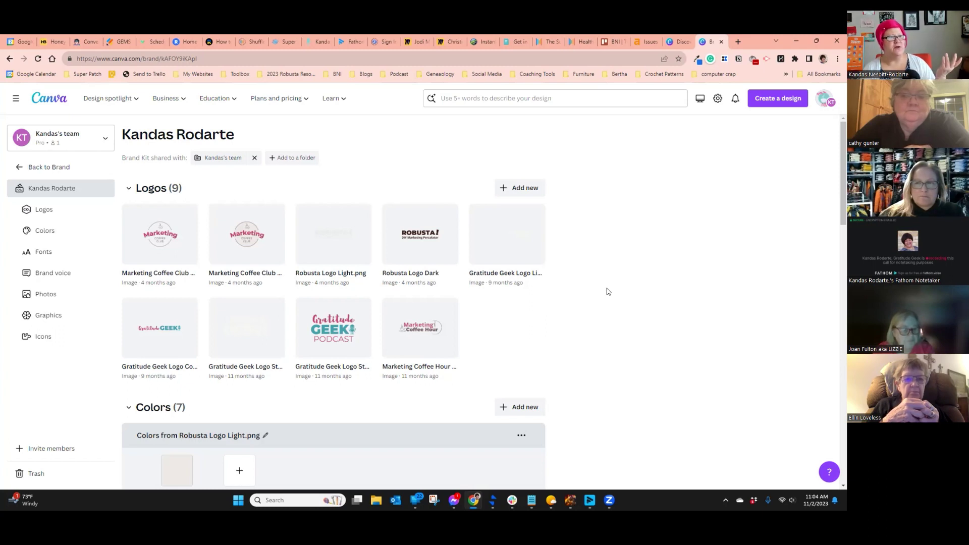
# - Examine the brand kit's colors, fonts, brand voice, photos, graphics and icons sections
pyautogui.scroll(-4, 620, 260)
pyautogui.scroll(-8, 620, 260)
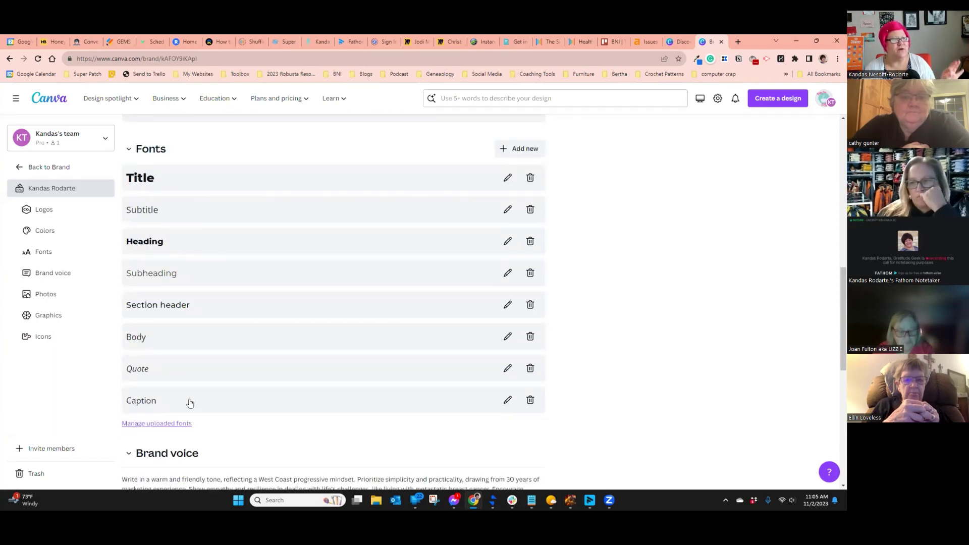
pyautogui.scroll(-3, 191, 384)
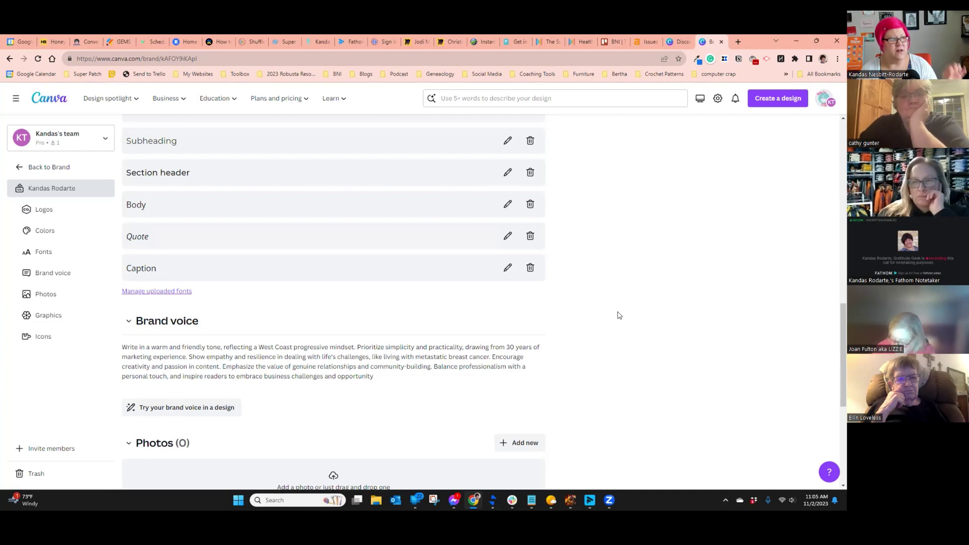
pyautogui.scroll(-3, 628, 303)
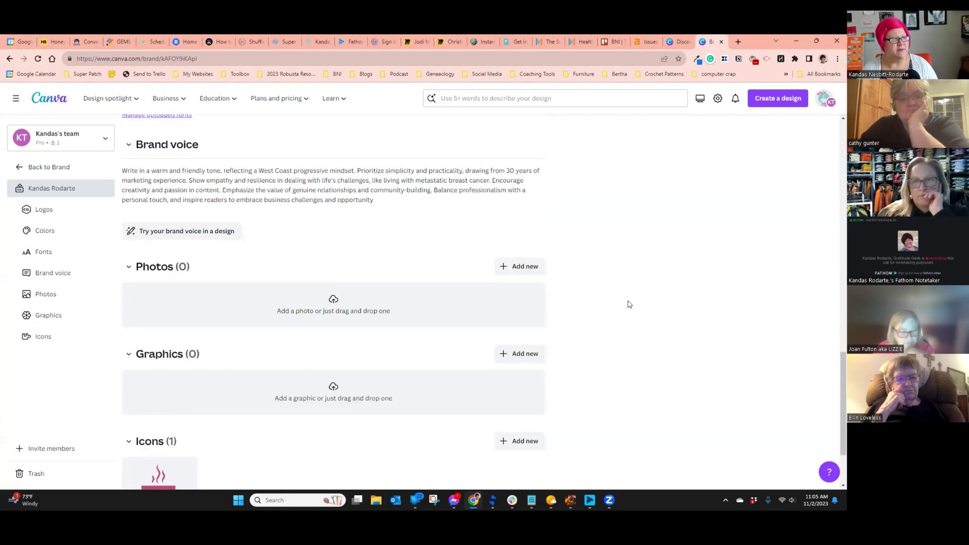
pyautogui.scroll(-2, 629, 305)
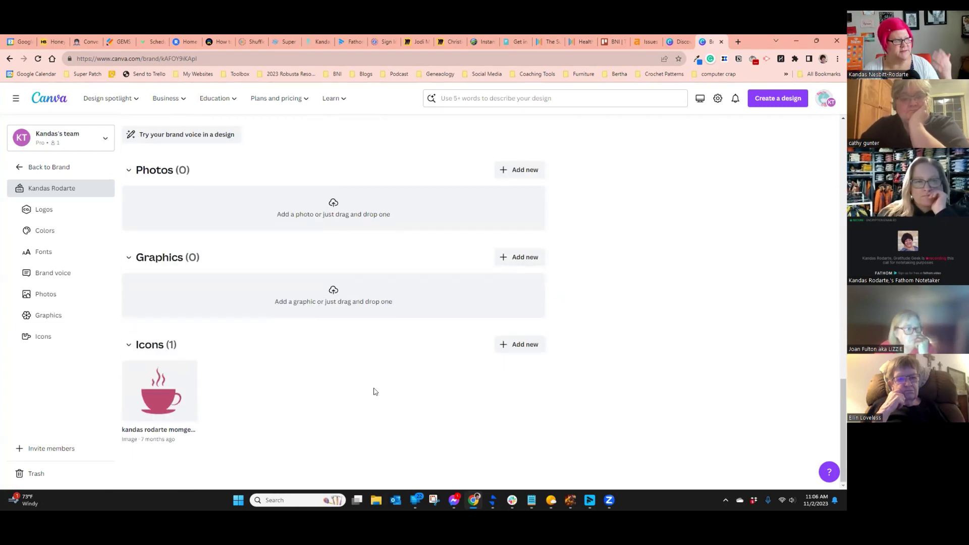
pyautogui.scroll(2, 374, 392)
pyautogui.scroll(1, 324, 343)
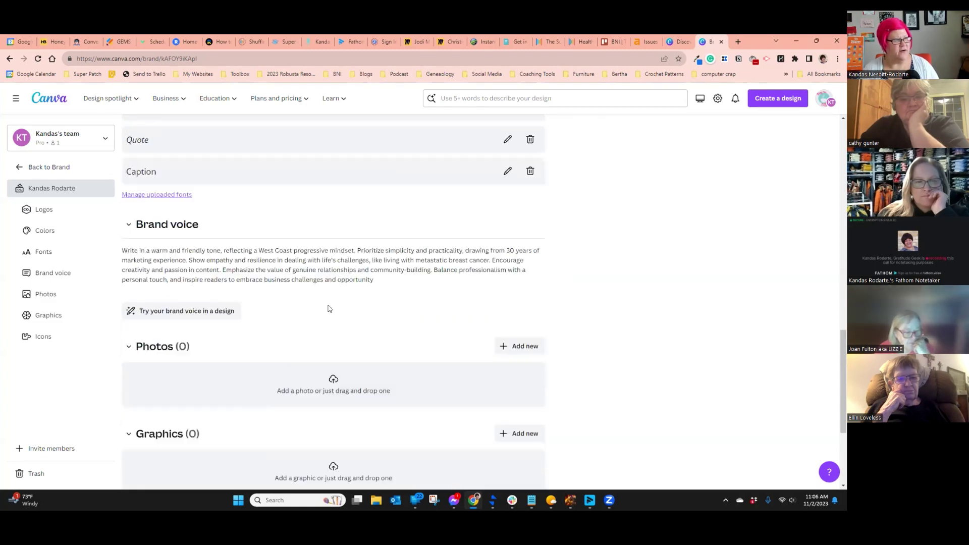
pyautogui.scroll(1, 330, 308)
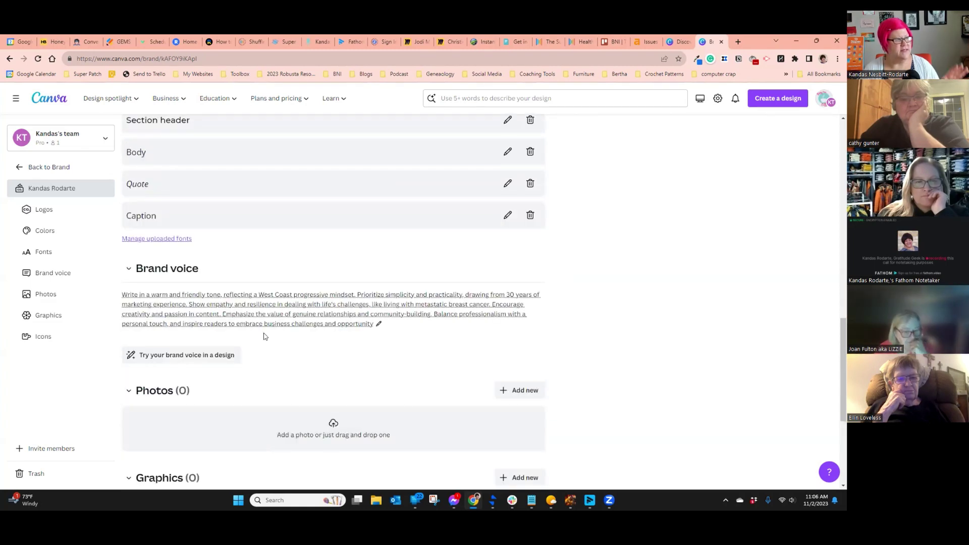
# - Try the brand voice in a new doc and generate text from the prompt "facebook post about veterans day"
pyautogui.click(169, 356)
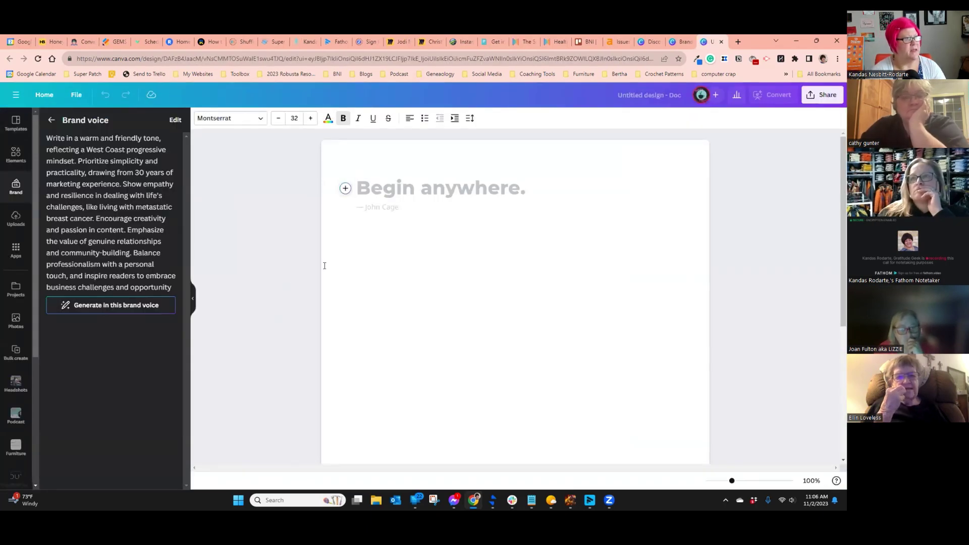
pyautogui.click(388, 244)
pyautogui.write('facebook post about veterans day')
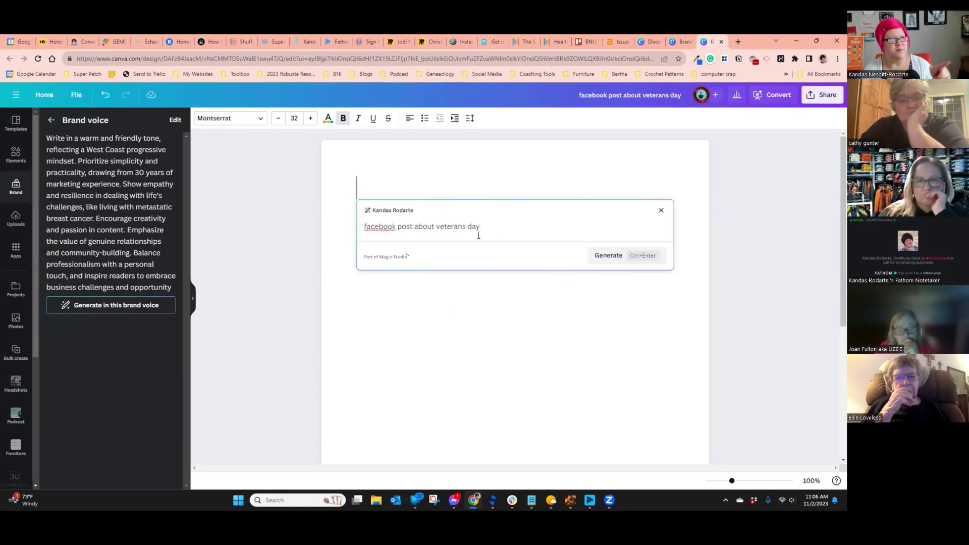
pyautogui.click(614, 256)
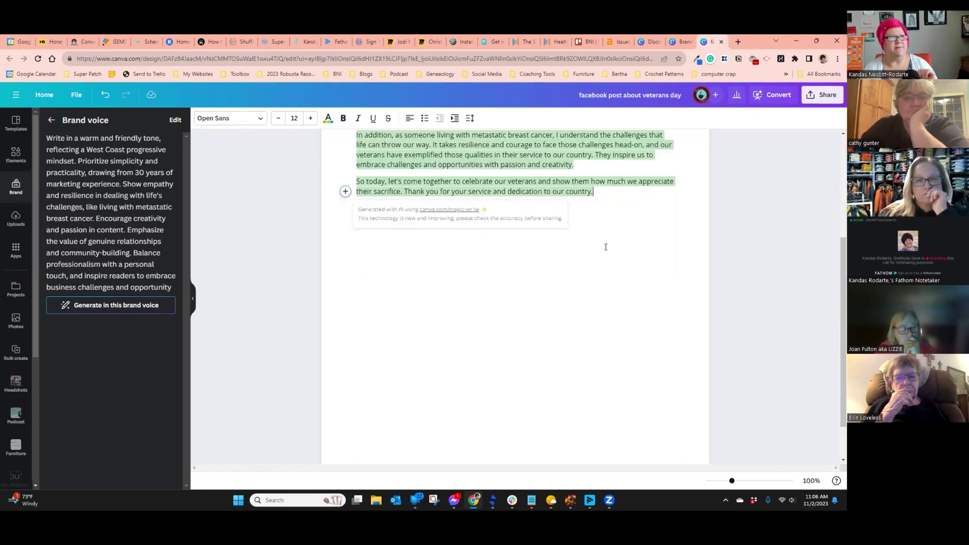
# - Examine the generated Veterans Day post for wording taken from the brand voice, such as "As a West Coast progressive" and "metastatic breast cancer"
pyautogui.scroll(4, 596, 232)
pyautogui.scroll(-1, 581, 217)
pyautogui.click(579, 206)
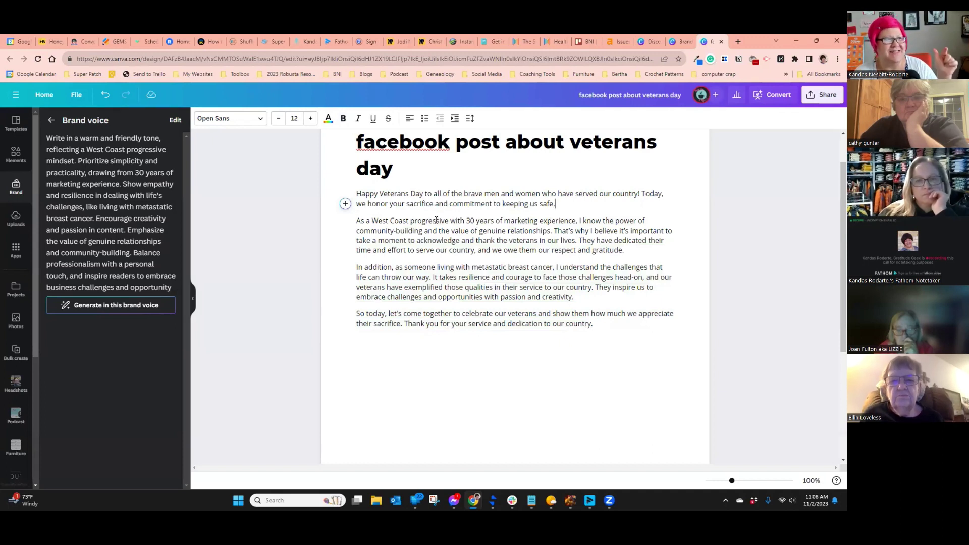
pyautogui.moveTo(450, 221); pyautogui.dragTo(357, 221)
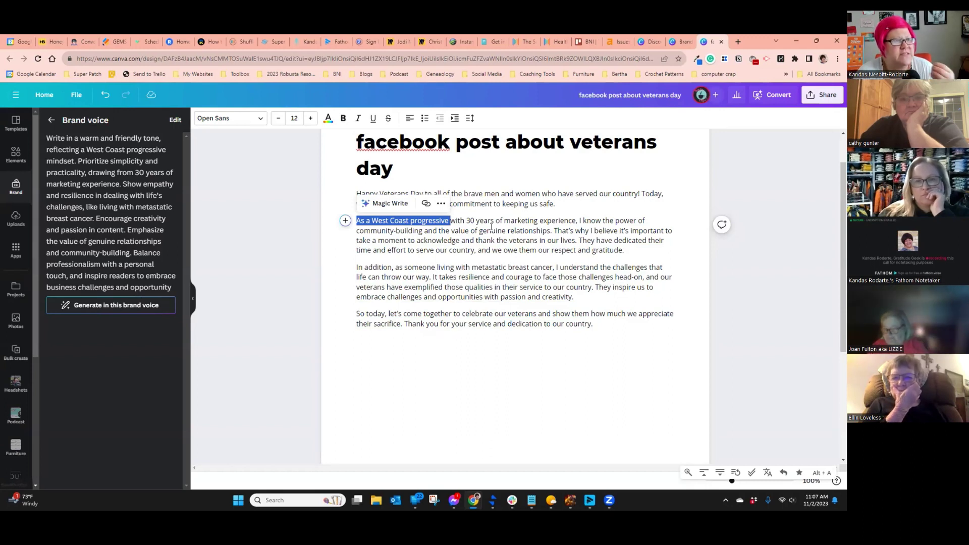
pyautogui.click(545, 210)
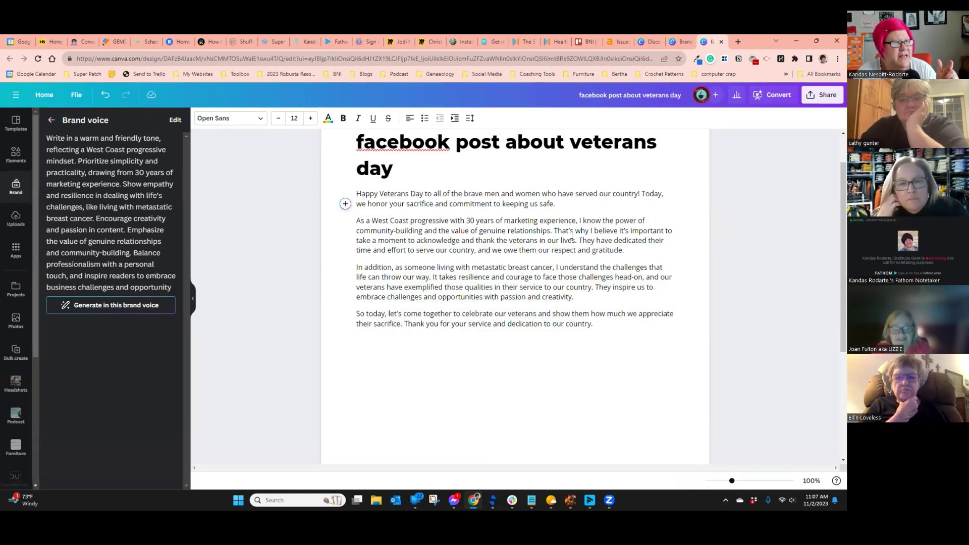
pyautogui.moveTo(519, 266); pyautogui.dragTo(475, 266)
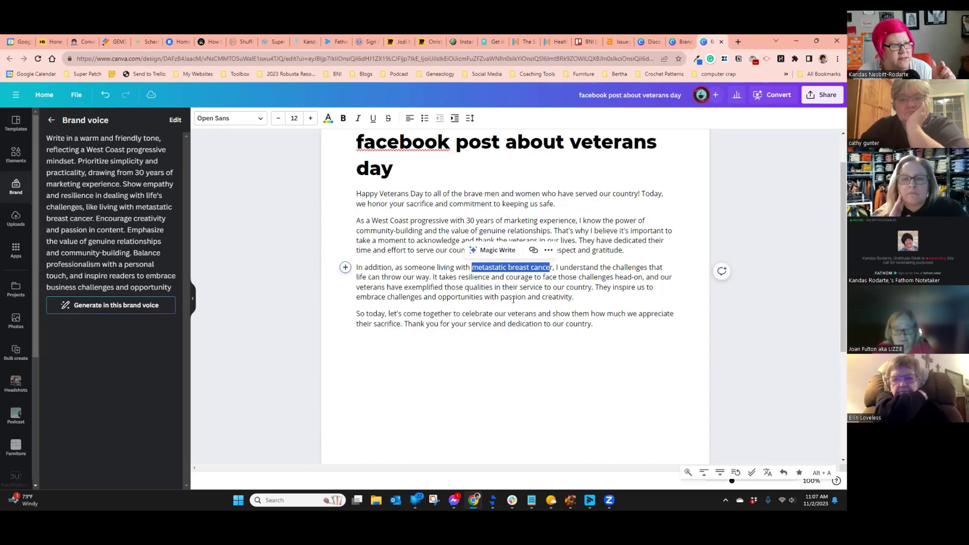
pyautogui.click(578, 303)
pyautogui.moveTo(594, 324); pyautogui.dragTo(356, 192)
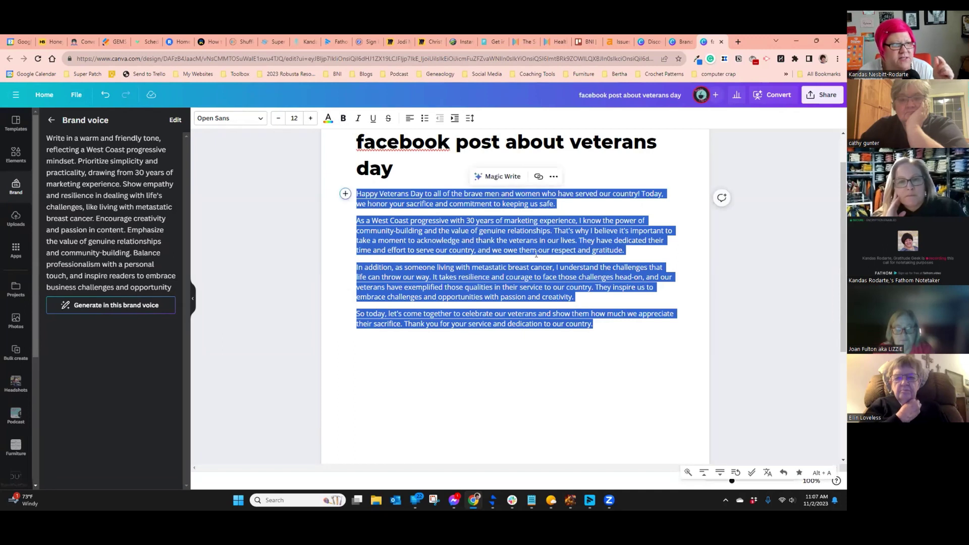
pyautogui.click(651, 251)
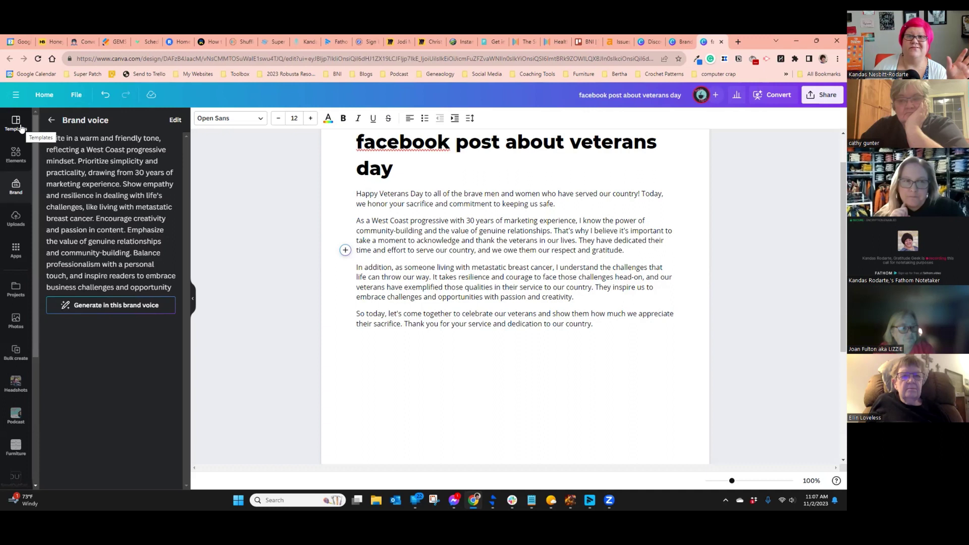
# - Leave the Veterans Day doc and open the Content Planner from the Canva apps page
pyautogui.click(16, 249)
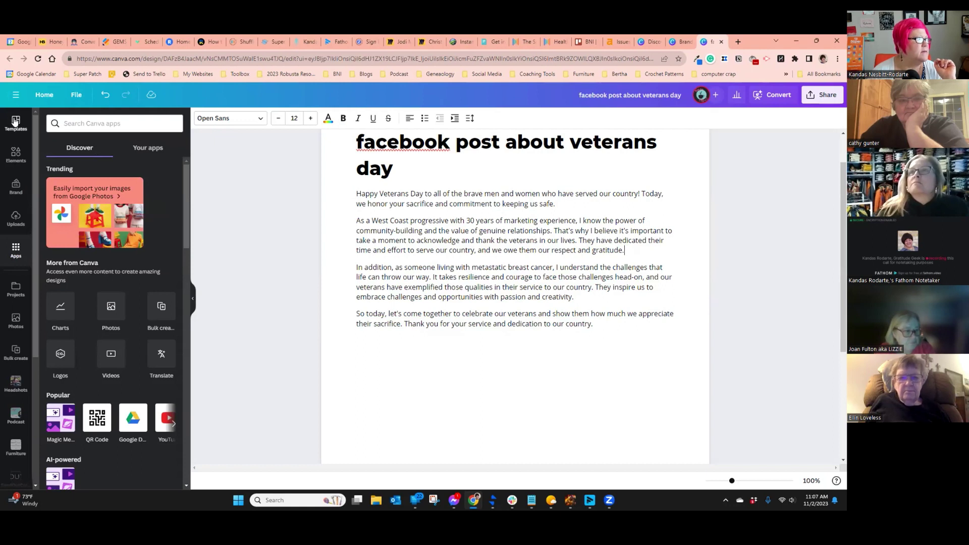
pyautogui.click(45, 95)
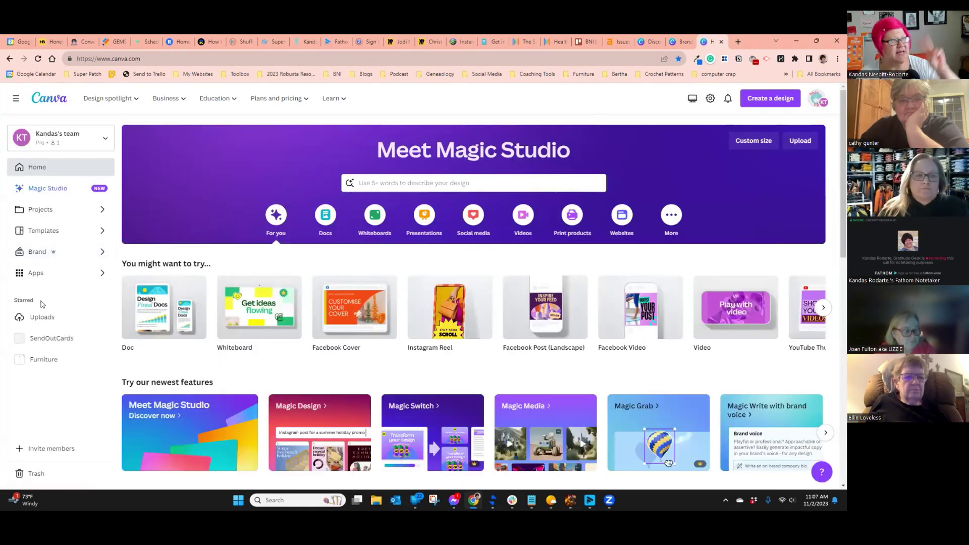
pyautogui.click(34, 273)
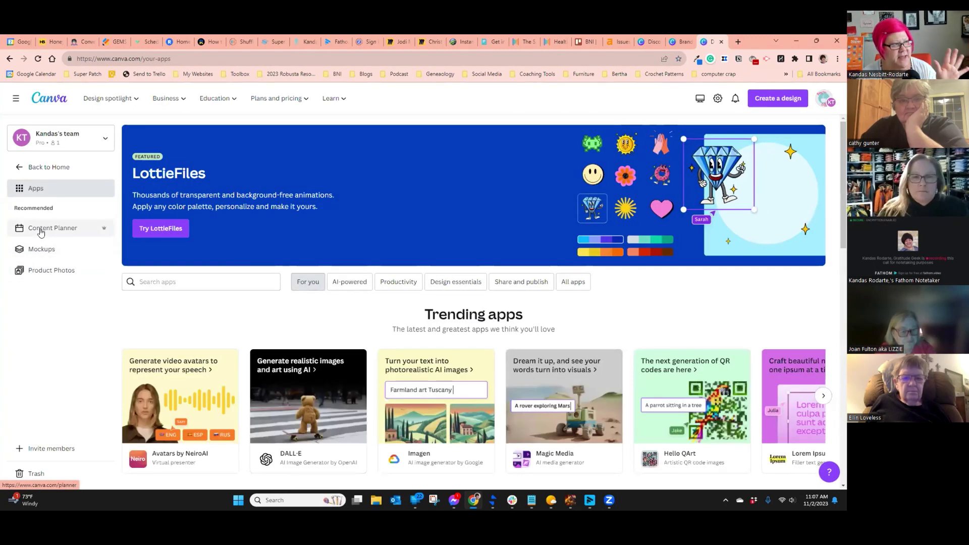
pyautogui.click(41, 233)
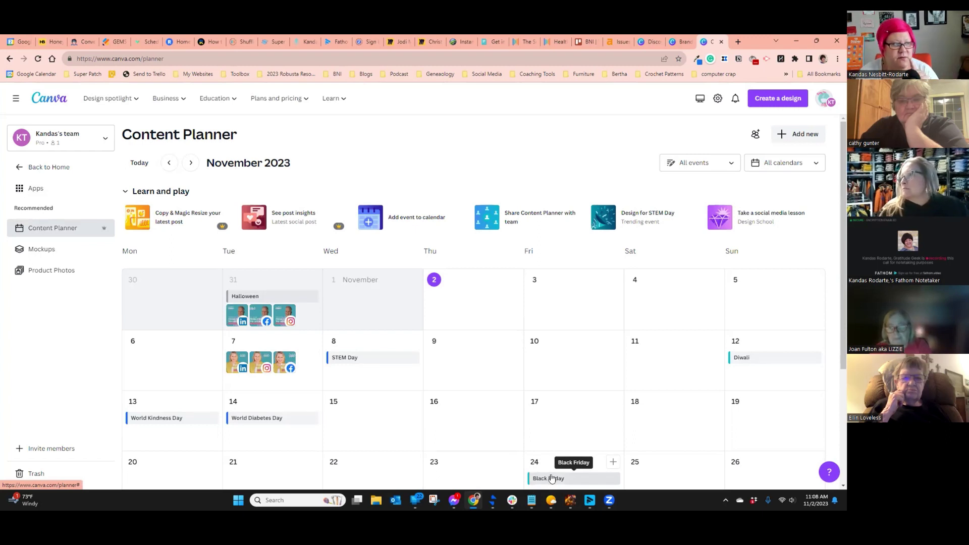
# - Create a World Kindness Day design from the clasped-hands "Kindness Matters" template and delete its "Do good regardless of race, religion, and ethnicity" and "reallygreatsite" texts
pyautogui.click(162, 419)
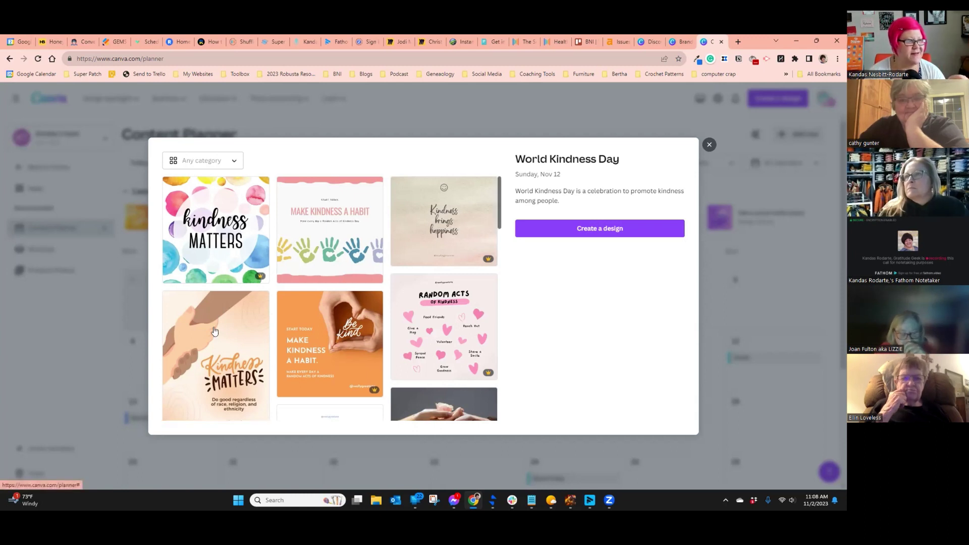
pyautogui.click(192, 350)
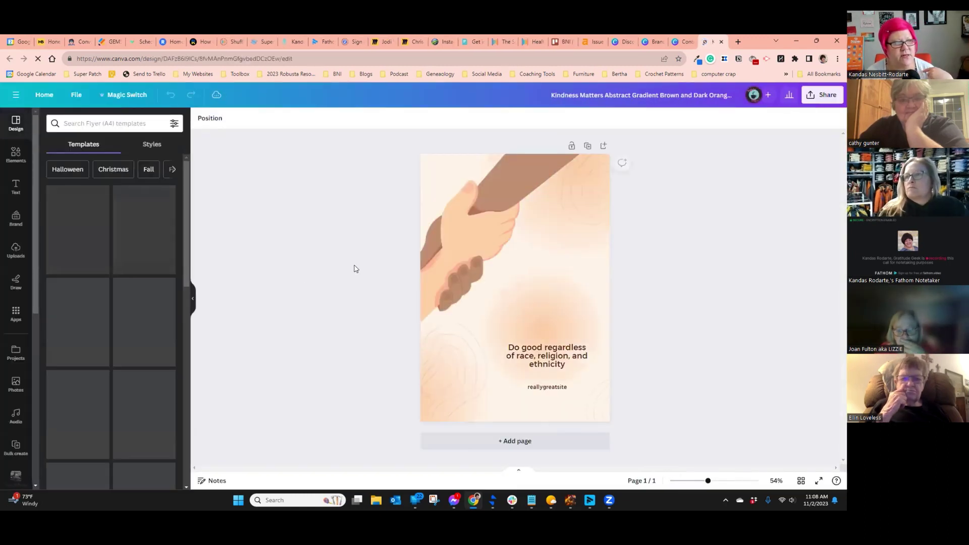
pyautogui.doubleClick(557, 366)
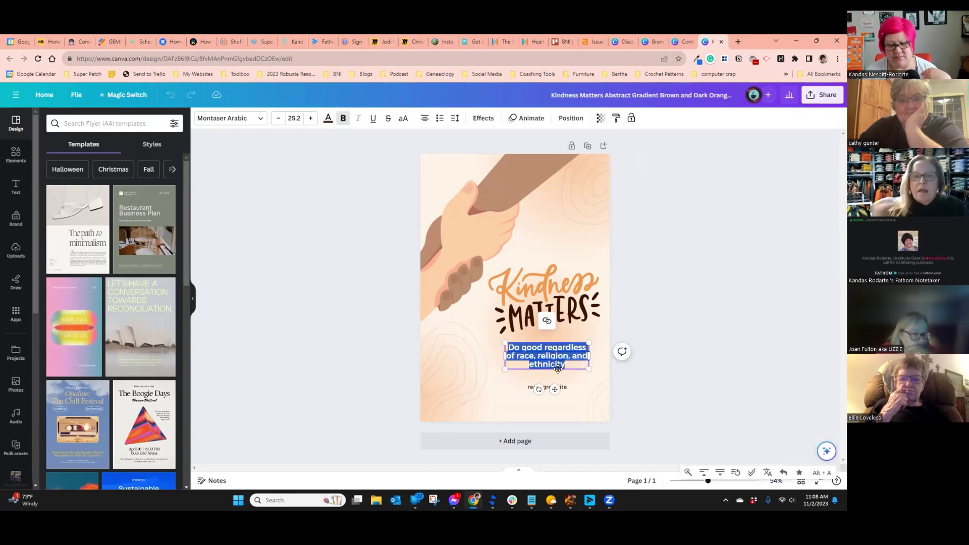
pyautogui.press('BackSpace')
pyautogui.press('Escape')
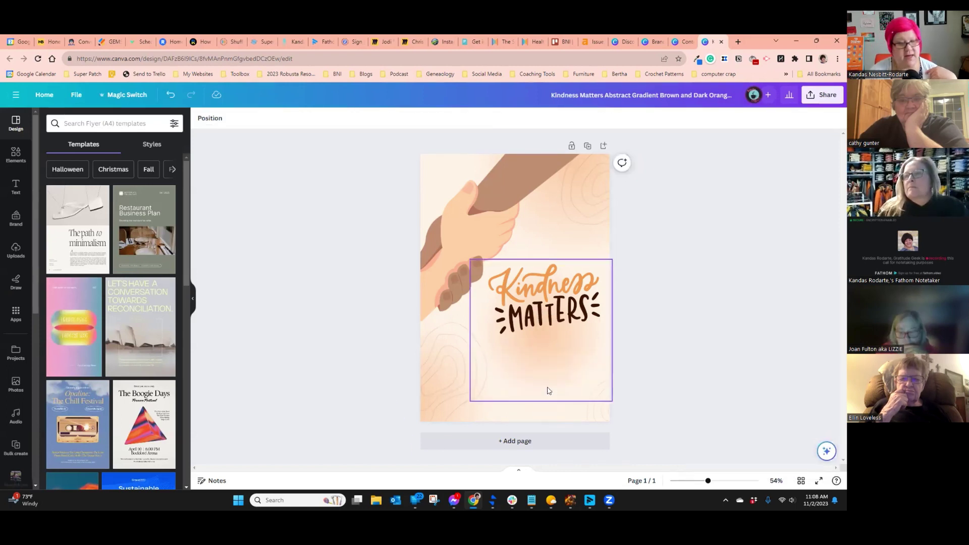
pyautogui.click(535, 349)
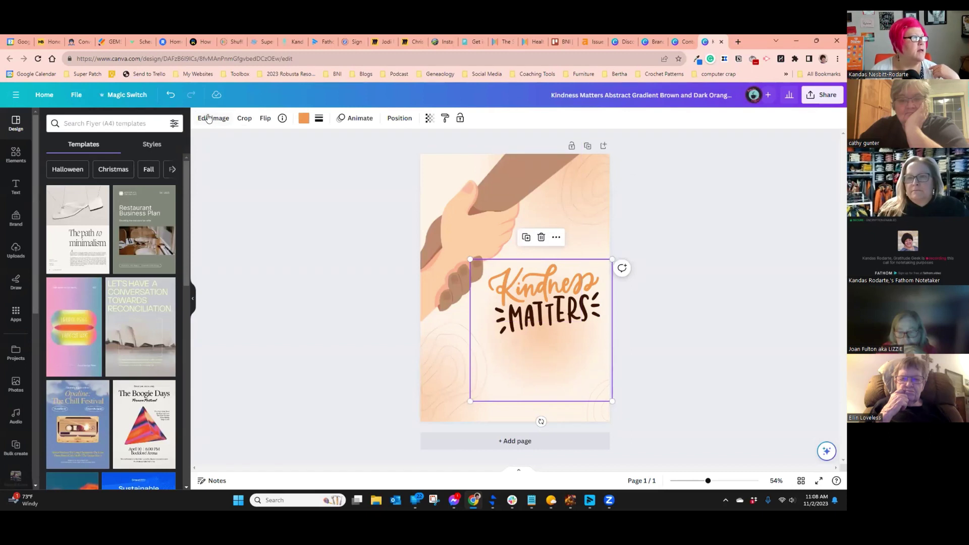
pyautogui.click(75, 96)
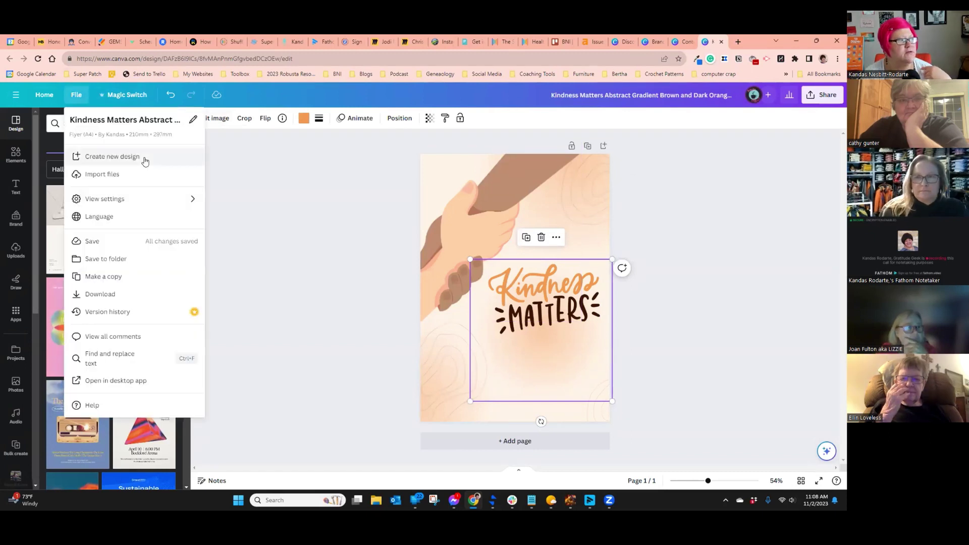
pyautogui.click(100, 101)
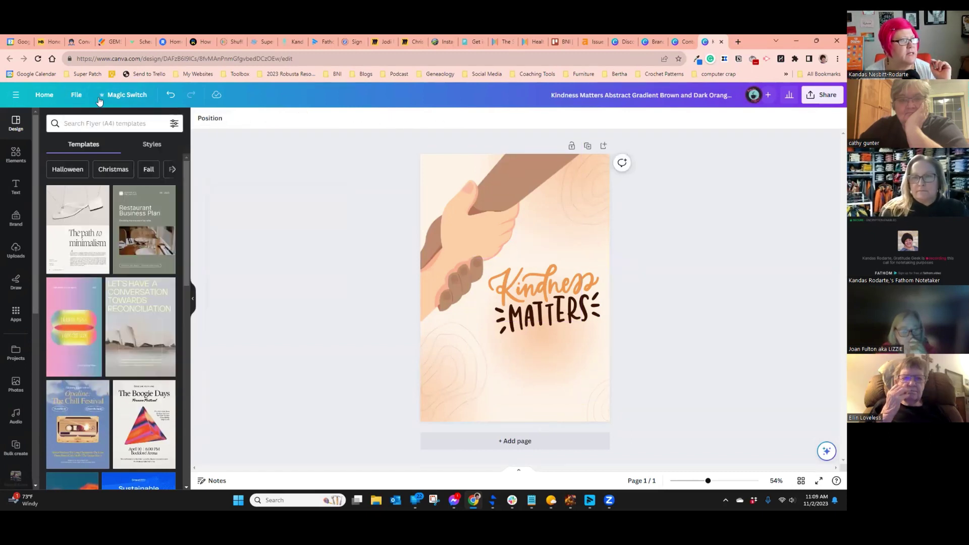
pyautogui.click(75, 96)
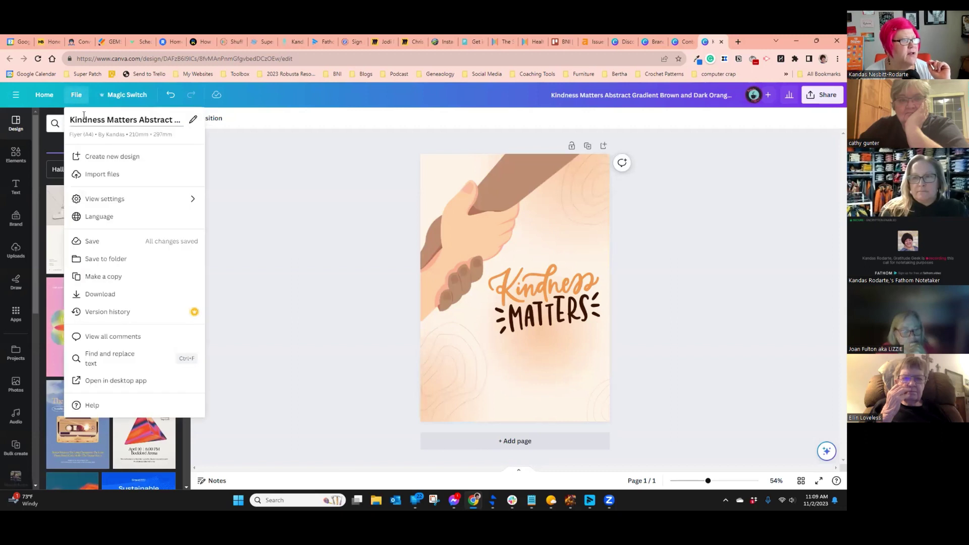
pyautogui.click(229, 161)
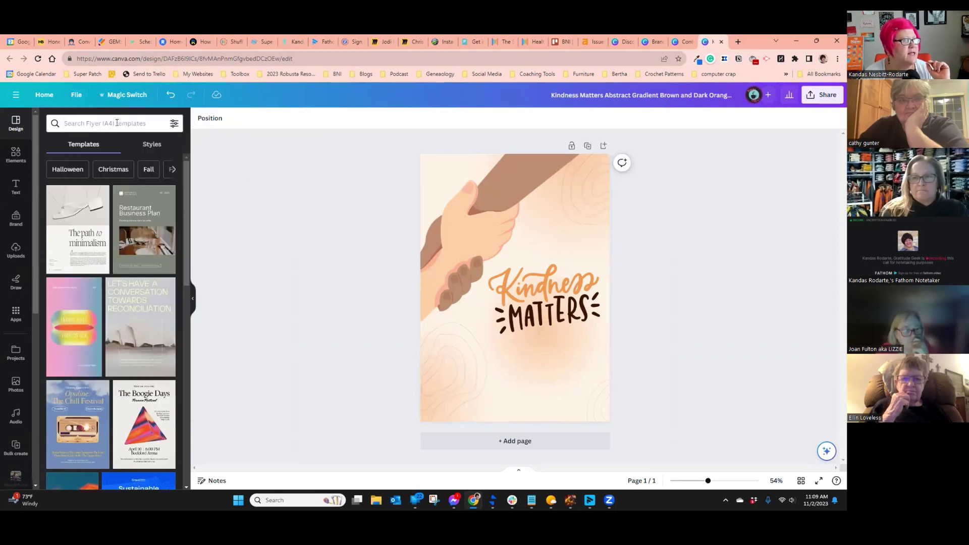
pyautogui.click(73, 96)
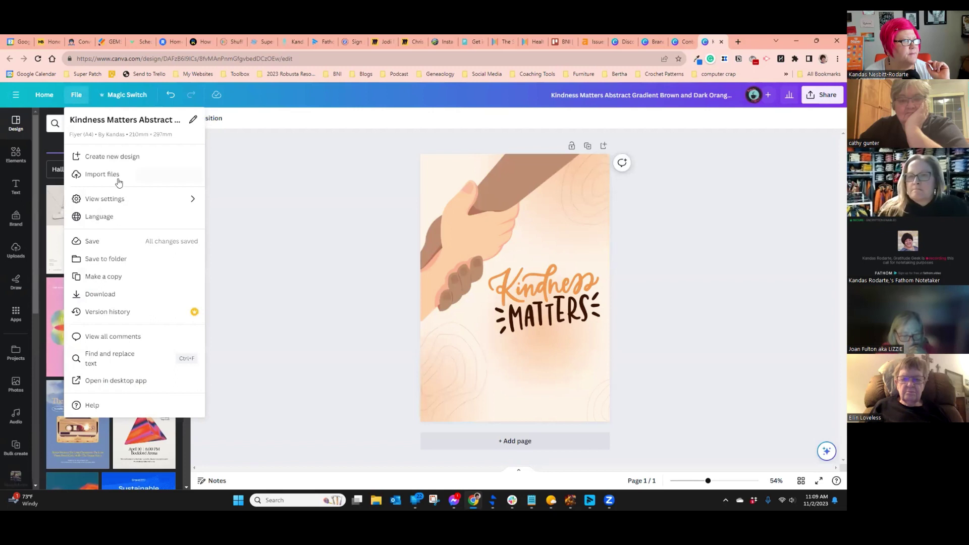
pyautogui.click(79, 98)
pyautogui.click(77, 96)
pyautogui.click(243, 164)
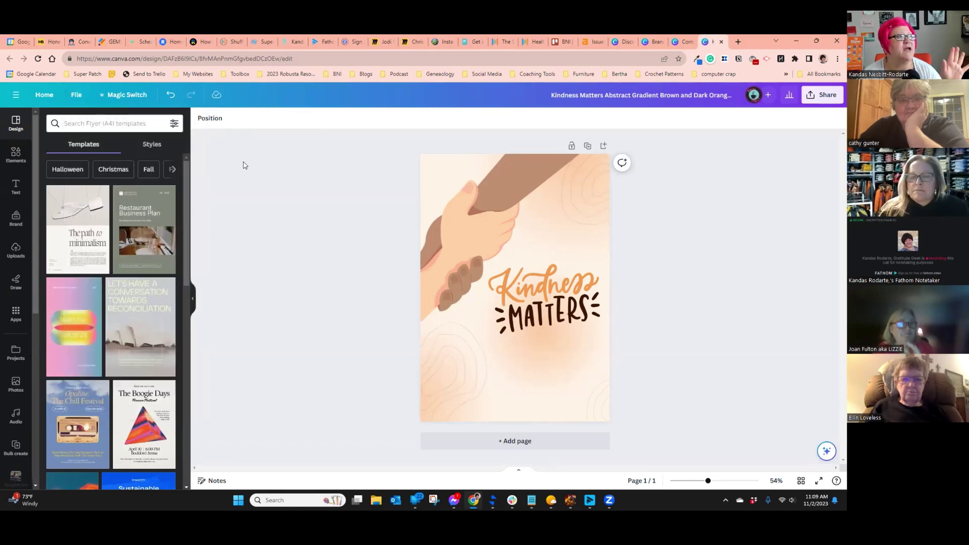
# - Use Magic Switch to resize the design as a 940 × 788 px Facebook Post (Landscape) copy and open that copy
pyautogui.click(126, 96)
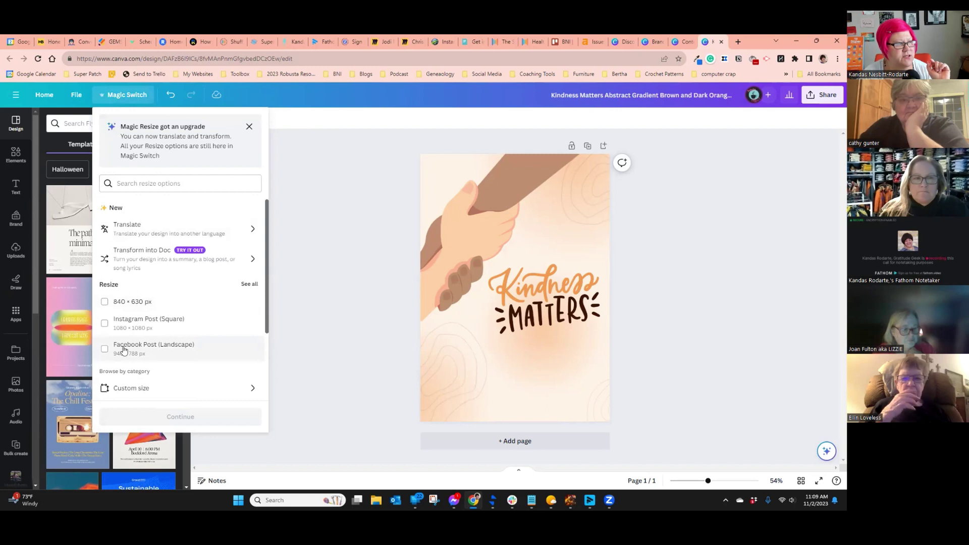
pyautogui.click(138, 183)
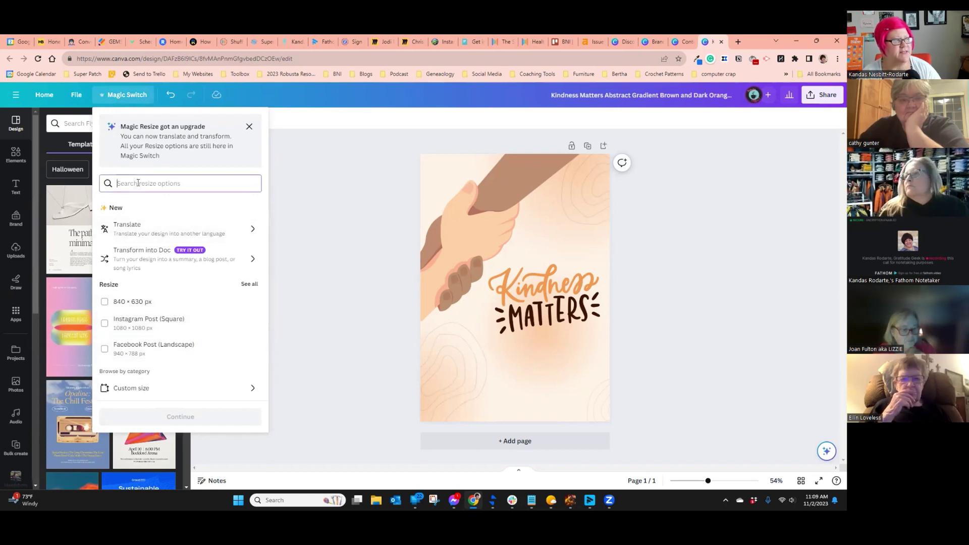
pyautogui.write('facebook')
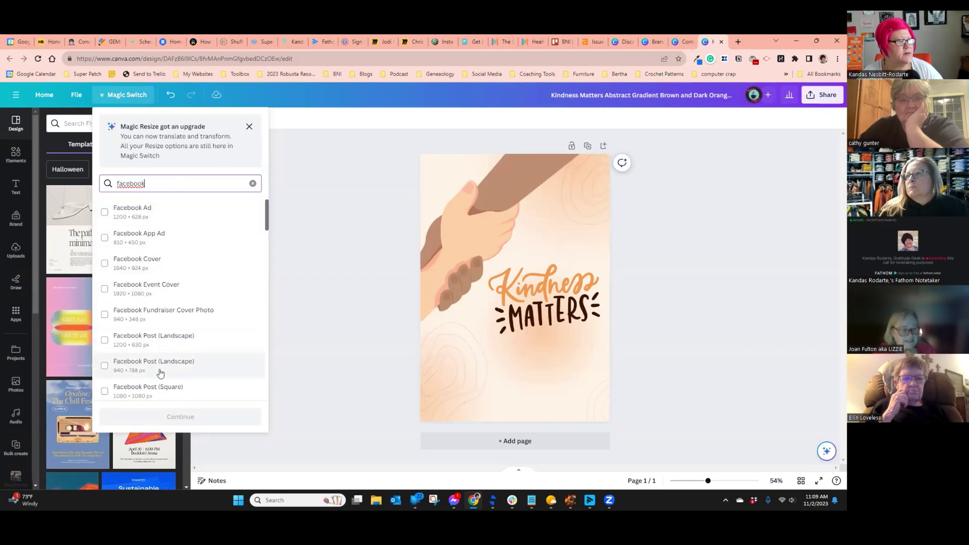
pyautogui.click(144, 373)
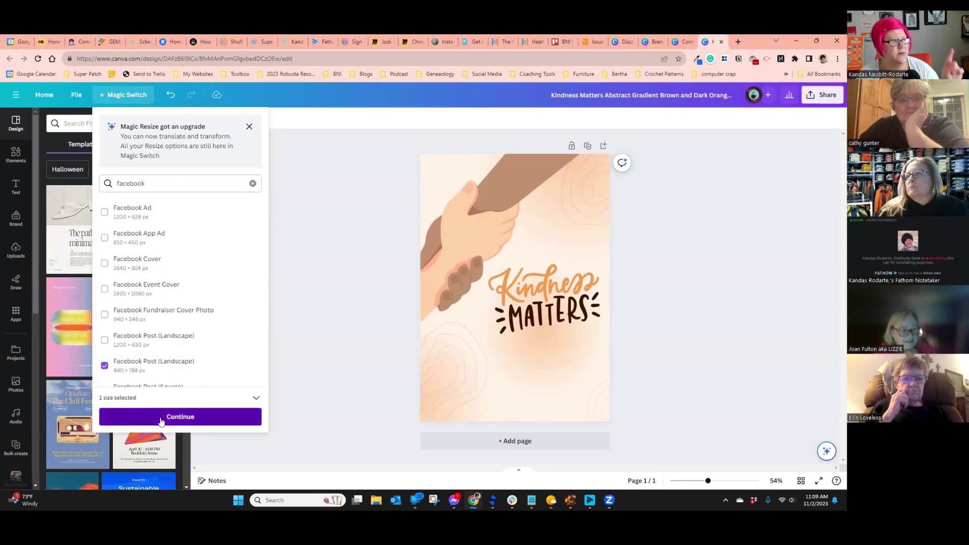
pyautogui.click(233, 417)
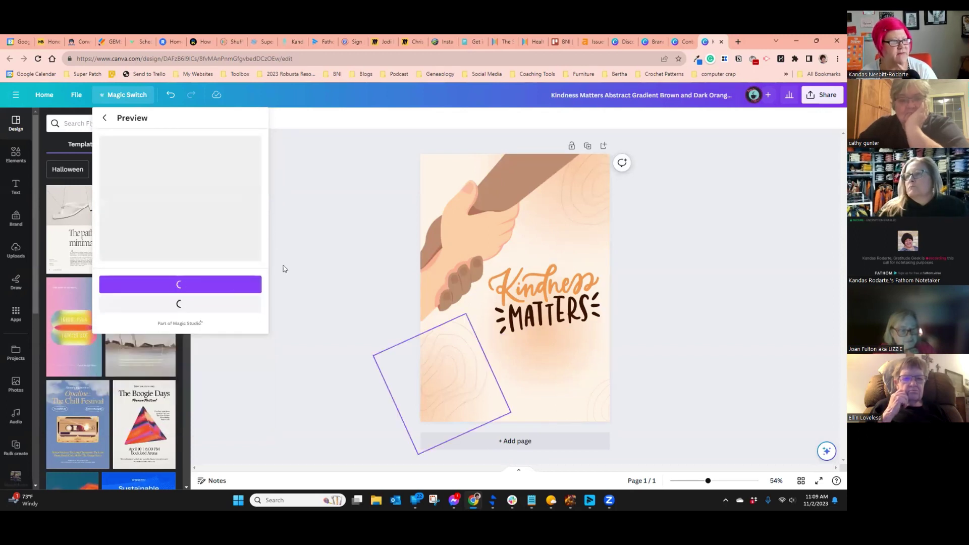
pyautogui.click(164, 286)
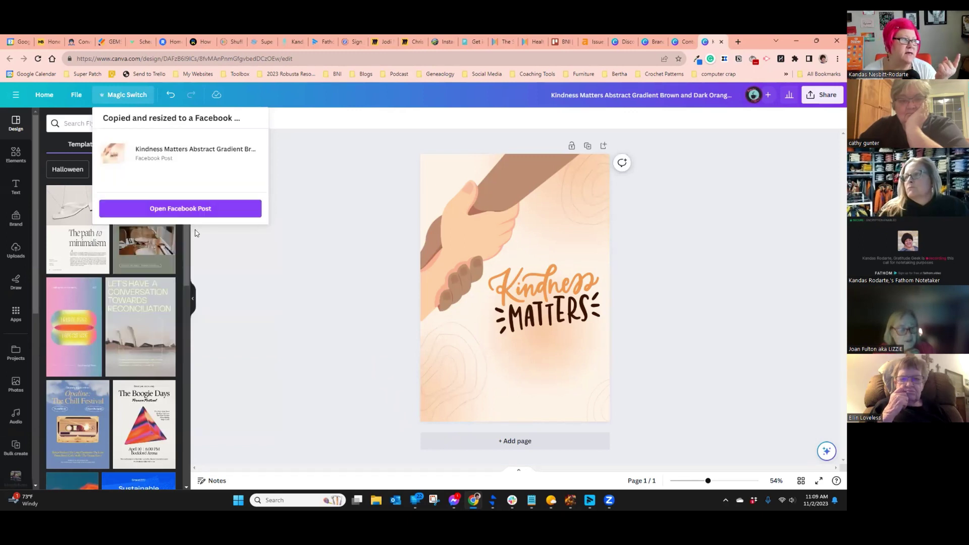
pyautogui.click(202, 209)
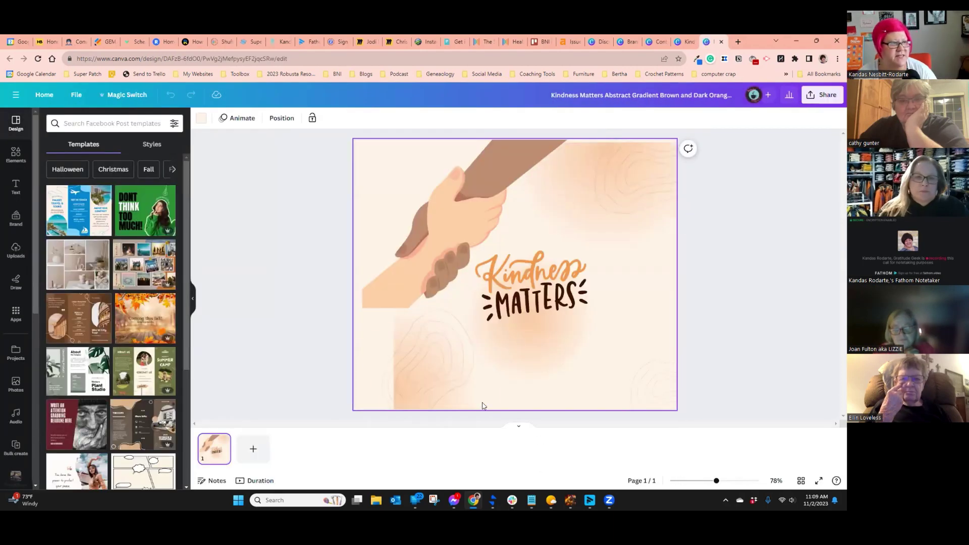
# - Move the clasped-hands image down to the page's lower-left corner and enlarge it to nearly fill the page
pyautogui.moveTo(392, 281); pyautogui.dragTo(390, 403)
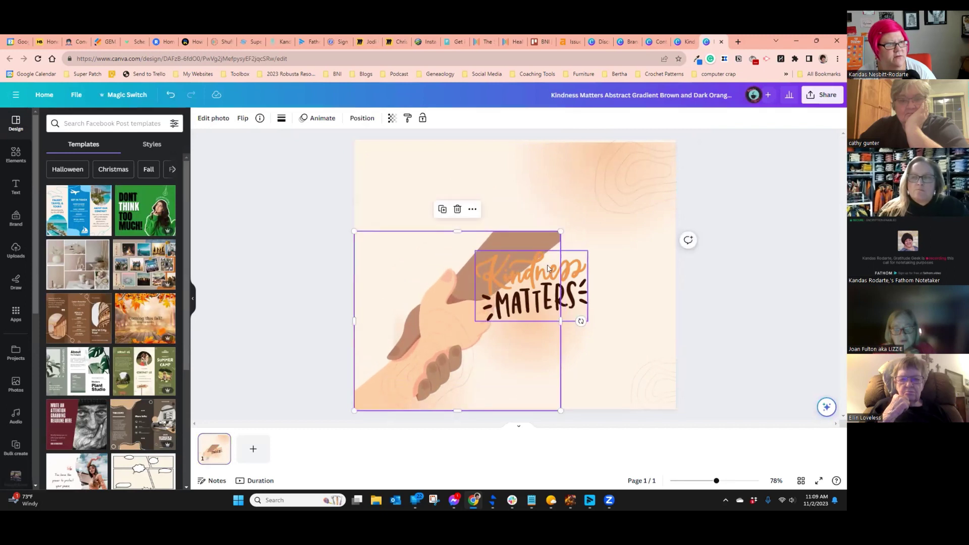
pyautogui.moveTo(560, 232); pyautogui.dragTo(669, 197)
pyautogui.click(511, 142)
pyautogui.moveTo(511, 137); pyautogui.dragTo(511, 131)
pyautogui.click(704, 251)
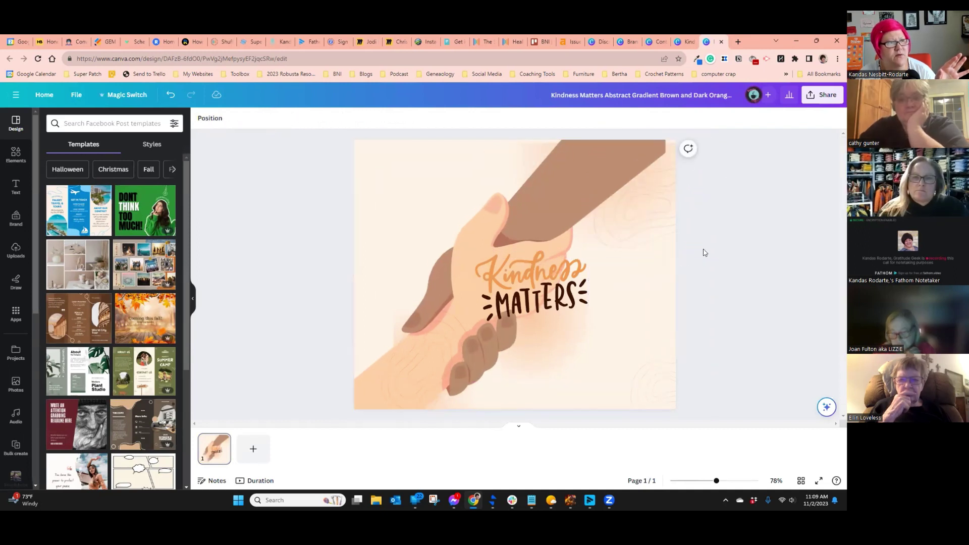
# - Try moving the clasped-hands image and the gradient behind it lower and sideways, and undo the shift
pyautogui.click(651, 224)
pyautogui.click(721, 226)
pyautogui.click(502, 160)
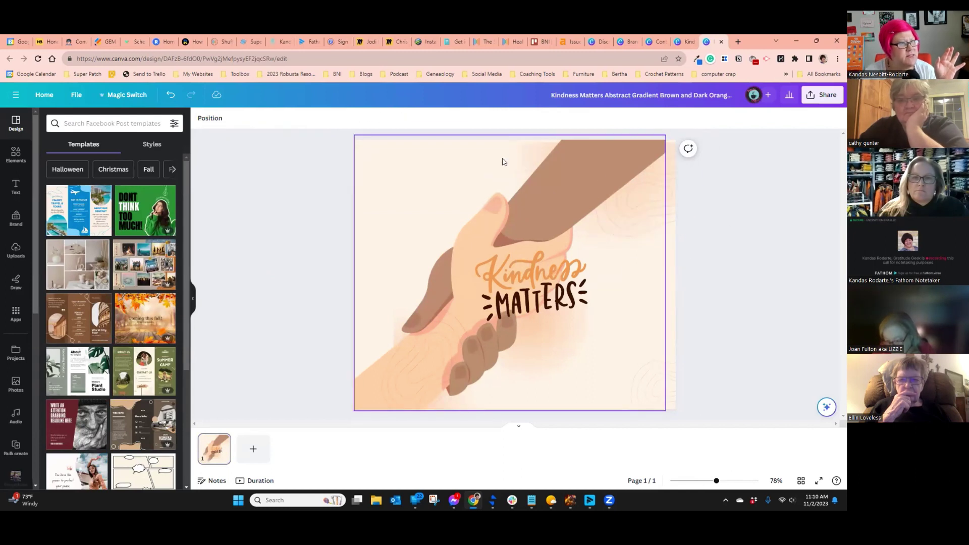
pyautogui.moveTo(474, 147); pyautogui.dragTo(485, 181)
pyautogui.moveTo(595, 147); pyautogui.dragTo(591, 209)
pyautogui.click(611, 273)
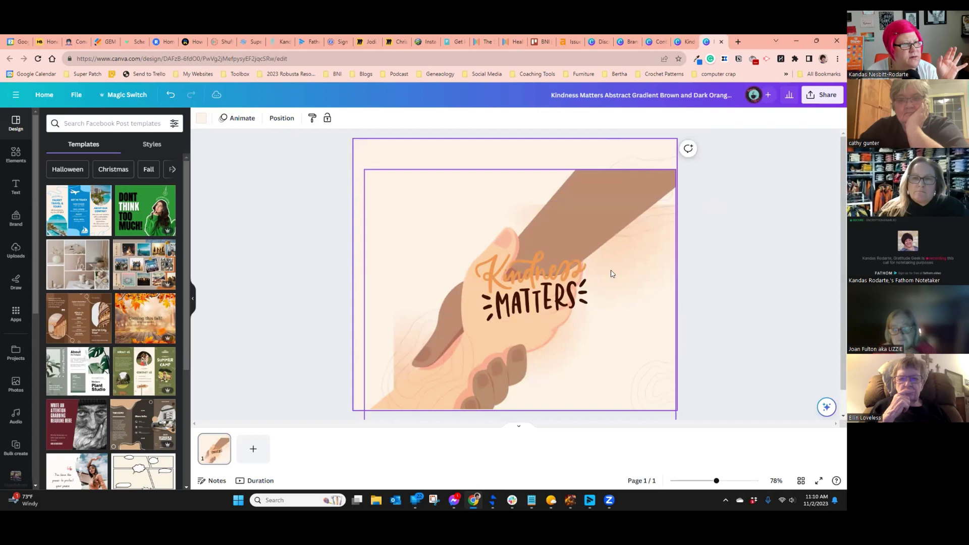
pyautogui.moveTo(623, 256); pyautogui.dragTo(656, 188)
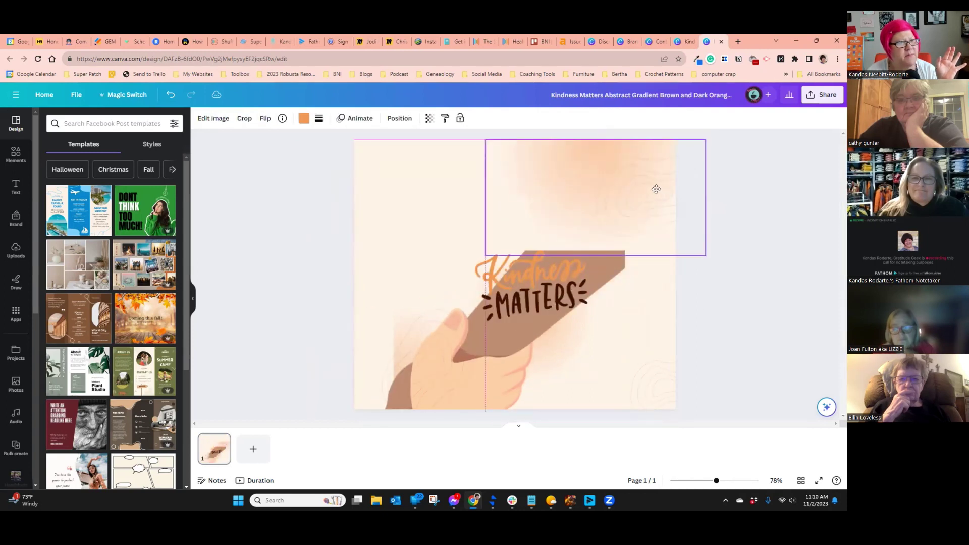
pyautogui.hotkey('ctrl', 'z')
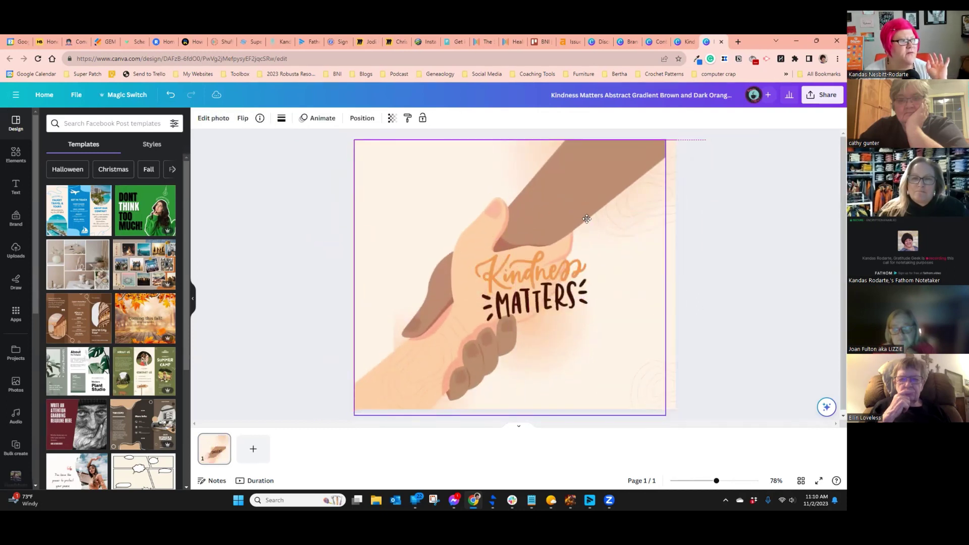
pyautogui.click(613, 381)
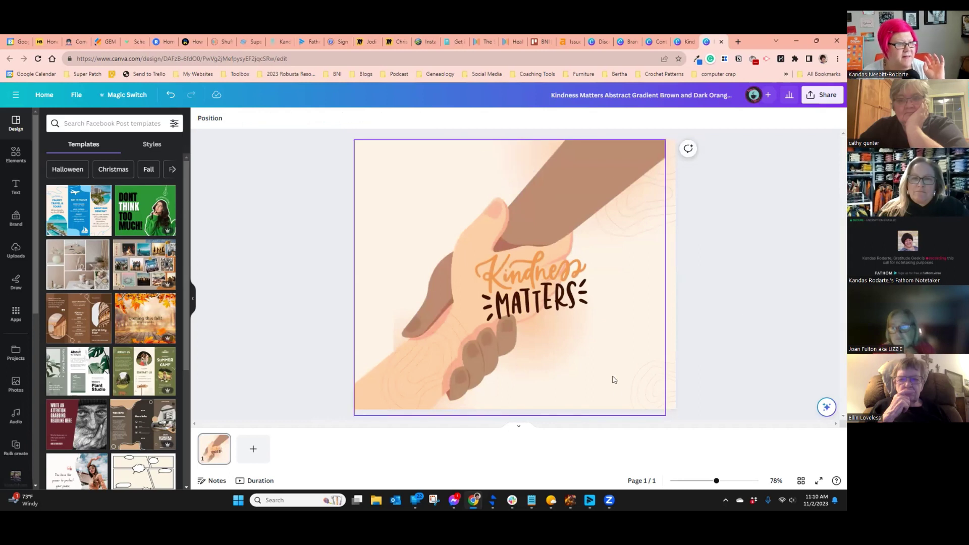
# - Shrink the clasped-hands image slightly, move it toward the page's left edge, and place the "Kindness Matters" lettering at the page's lower right
pyautogui.moveTo(663, 414); pyautogui.dragTo(656, 407)
pyautogui.moveTo(546, 288); pyautogui.dragTo(612, 342)
pyautogui.click(513, 255)
pyautogui.moveTo(513, 255); pyautogui.dragTo(471, 257)
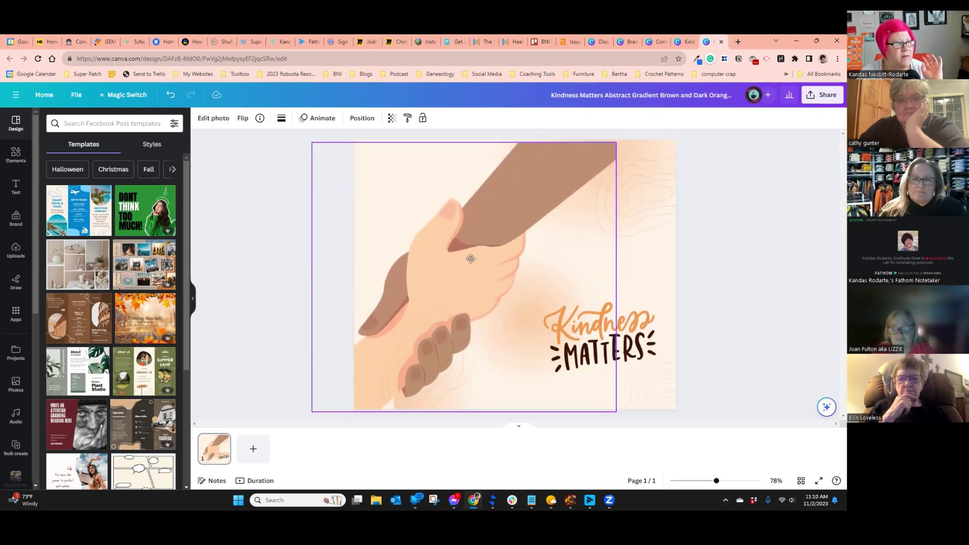
pyautogui.moveTo(510, 374); pyautogui.dragTo(508, 374)
pyautogui.click(633, 395)
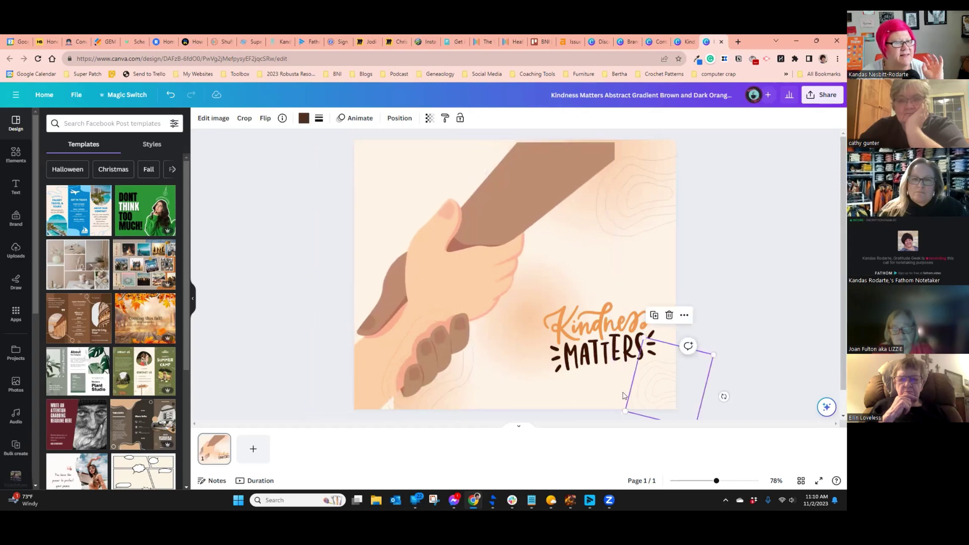
pyautogui.click(555, 393)
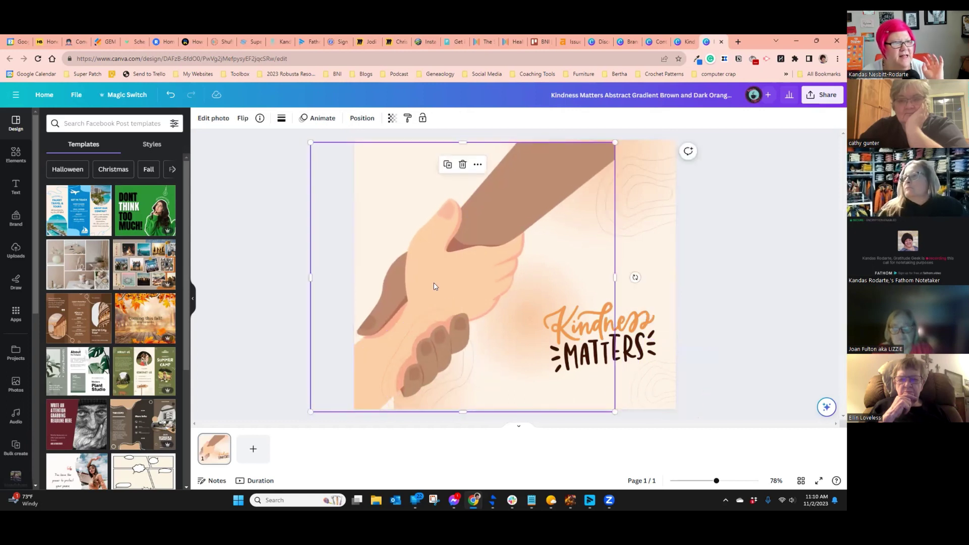
pyautogui.moveTo(497, 273); pyautogui.dragTo(508, 274)
pyautogui.moveTo(571, 323); pyautogui.dragTo(572, 327)
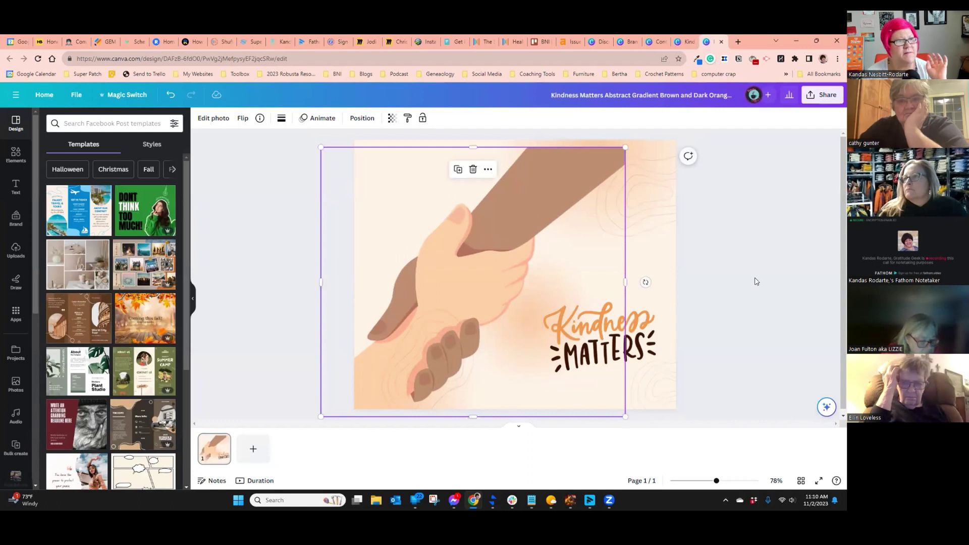
# - Extend the clasped-hands image up to the page's top edge and raise the "Kindness Matters" lettering slightly
pyautogui.click(755, 279)
pyautogui.moveTo(559, 197); pyautogui.dragTo(539, 211)
pyautogui.moveTo(460, 156); pyautogui.dragTo(460, 141)
pyautogui.moveTo(630, 345); pyautogui.dragTo(631, 325)
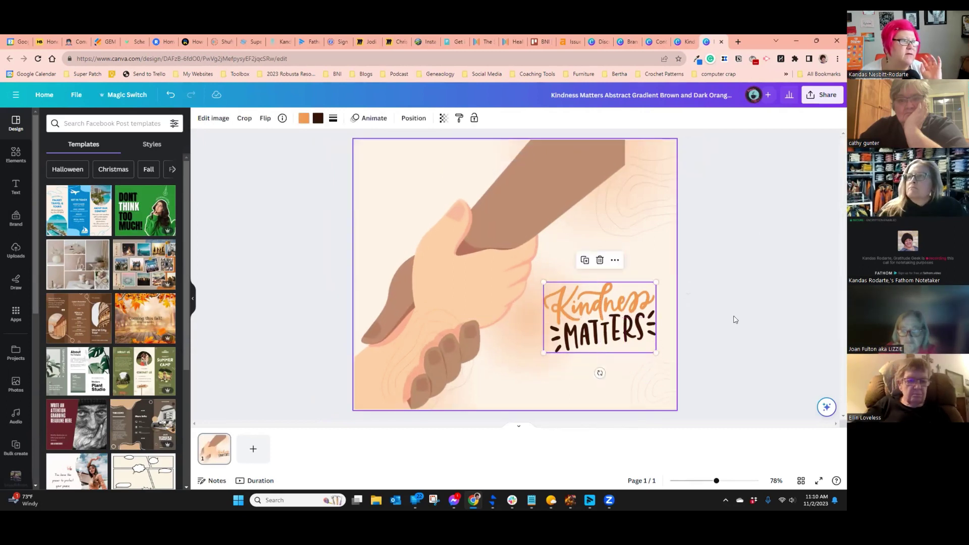
pyautogui.click(752, 311)
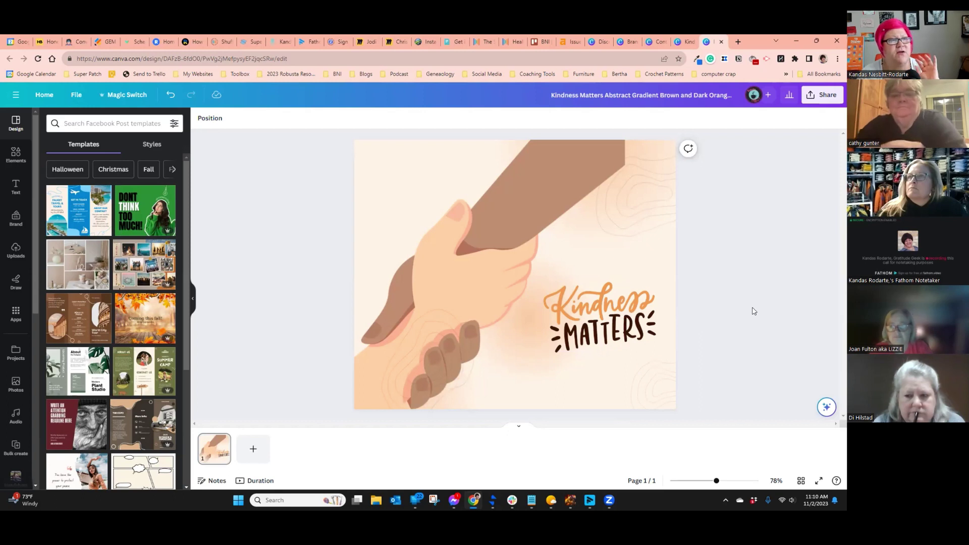
# - Shift and enlarge the clasped-hands image to span the full page width, and move the "Kindness Matters" lettering to the page's upper left
pyautogui.moveTo(552, 170); pyautogui.dragTo(603, 171)
pyautogui.moveTo(368, 282)
pyautogui.mouseDown()
pyautogui.moveTo(347, 281)
pyautogui.moveTo(355, 281)
pyautogui.mouseUp()
pyautogui.moveTo(607, 315); pyautogui.dragTo(446, 202)
pyautogui.click(783, 233)
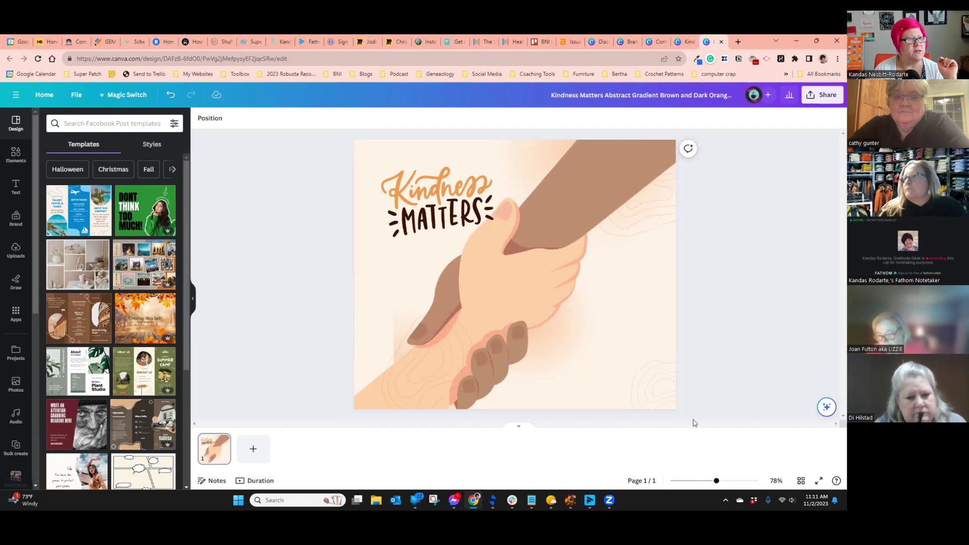
# - Return to the home page and reopen the Facebook Post version of the Kindness Matters design from the recent designs
pyautogui.click(614, 370)
pyautogui.click(73, 98)
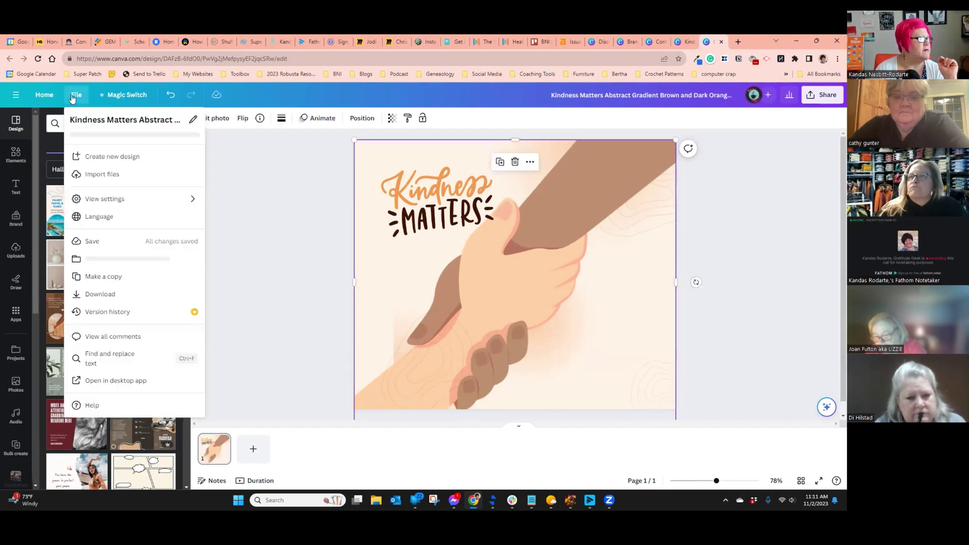
pyautogui.press('Escape')
pyautogui.click(35, 93)
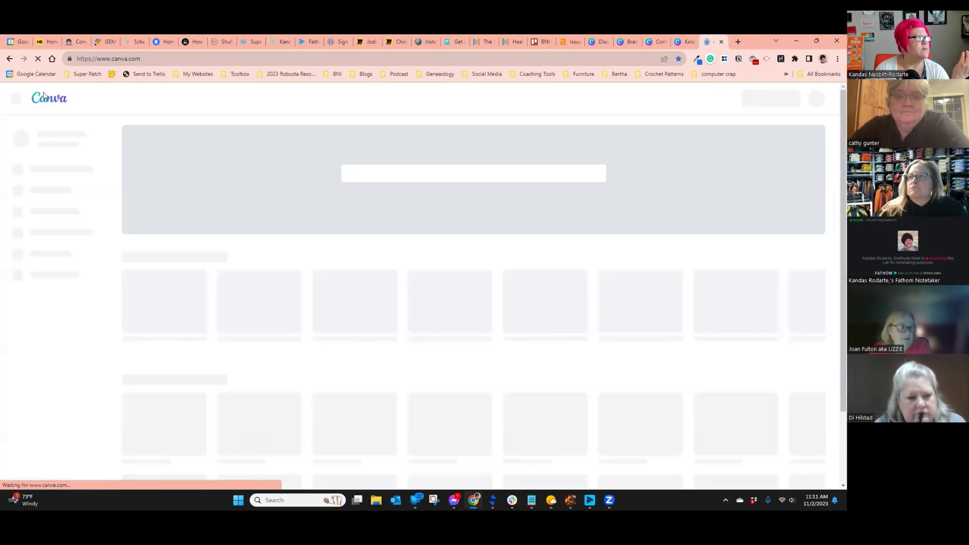
pyautogui.scroll(-4, 426, 259)
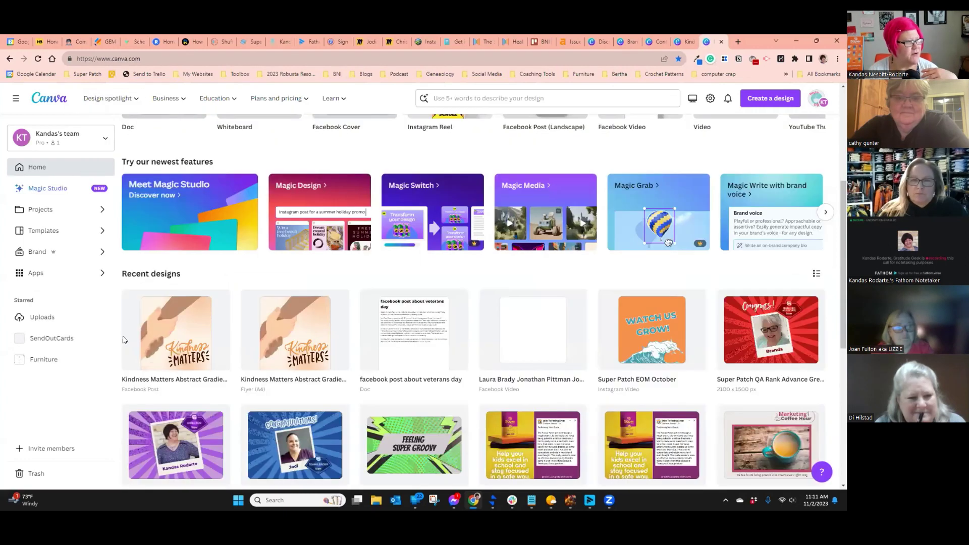
pyautogui.click(176, 331)
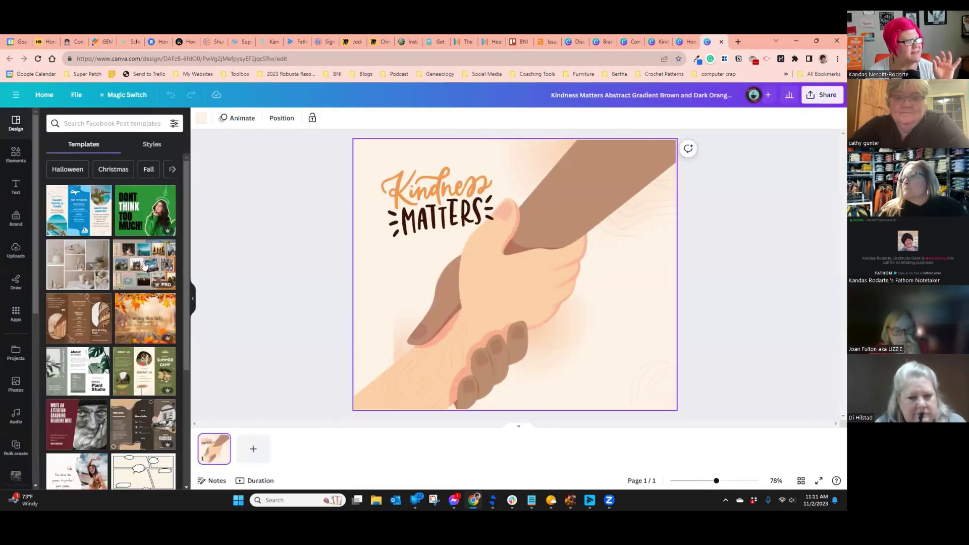
# - Add a subheading reading "RelationshipMarketingCoach.com" to the Kindness Matters post
pyautogui.click(16, 187)
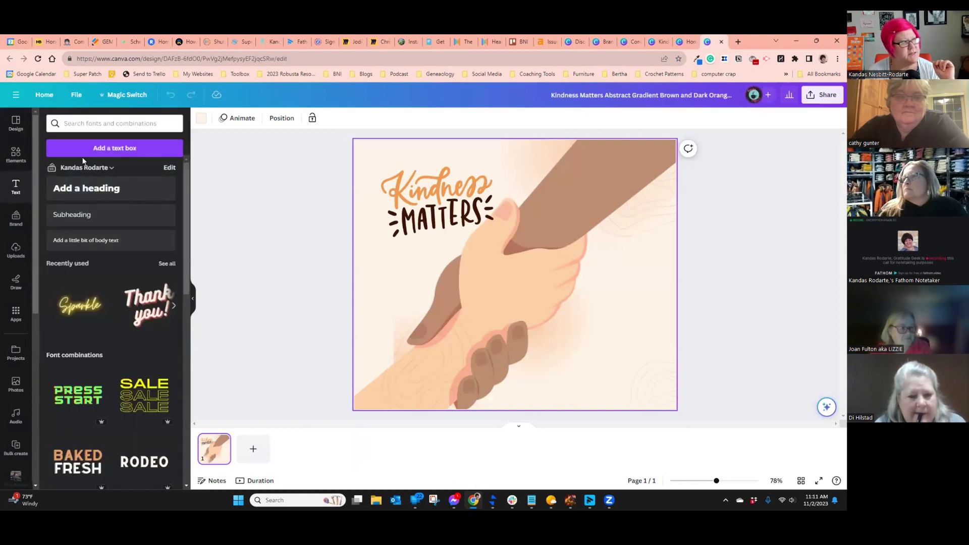
pyautogui.click(88, 216)
pyautogui.write('Re')
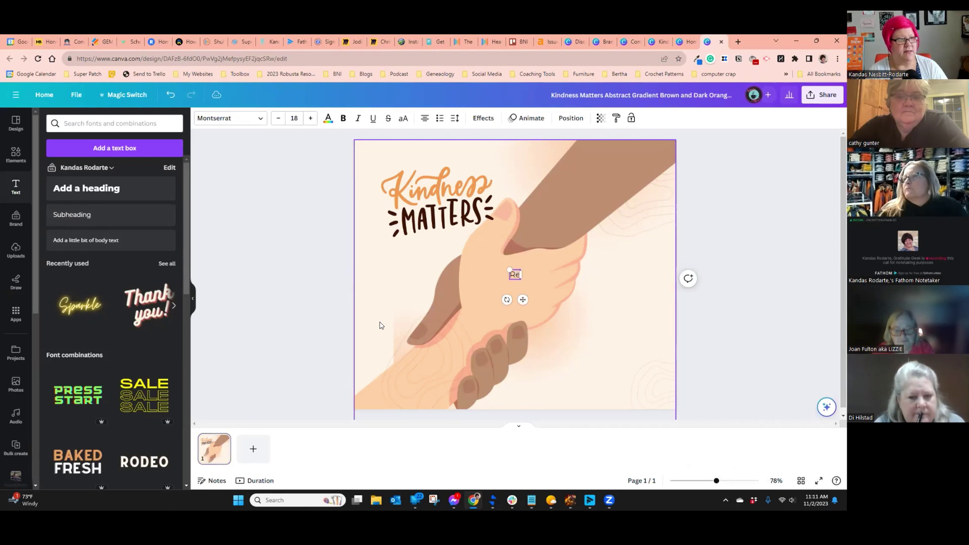
pyautogui.write('lationshipMarketingCoach.com')
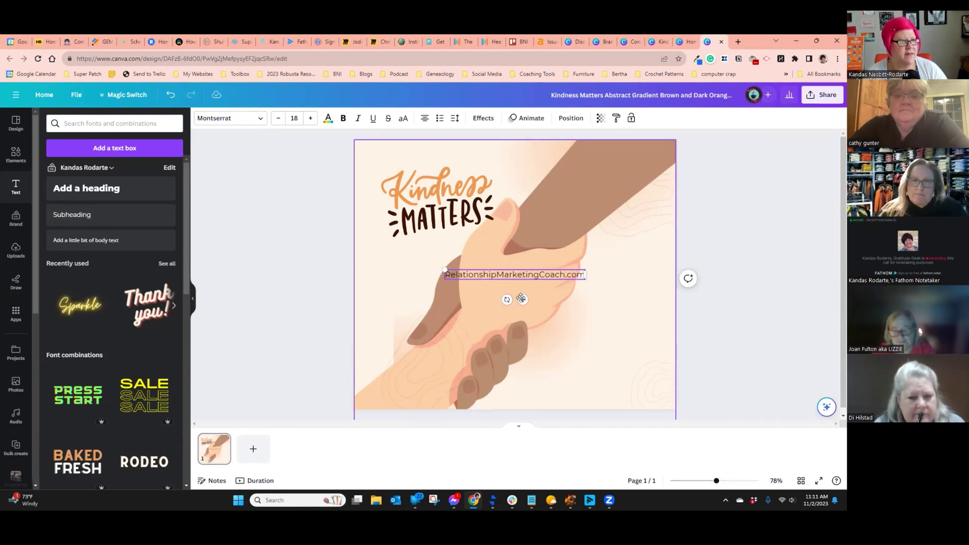
# - Move the "RelationshipMarketingCoach.com" text to the page's lower right and recolor it with the brand palette's dark brown
pyautogui.moveTo(523, 300); pyautogui.dragTo(586, 400)
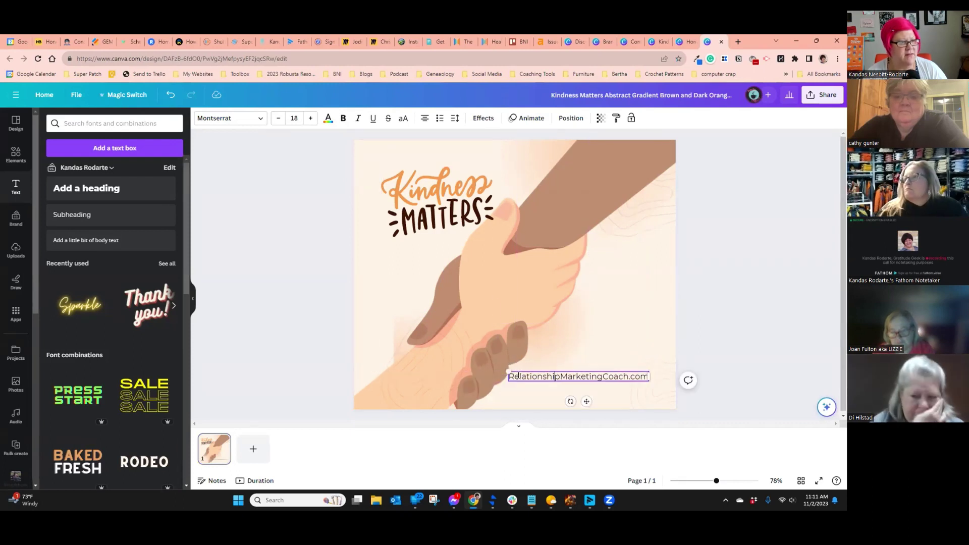
pyautogui.moveTo(509, 377); pyautogui.dragTo(650, 375)
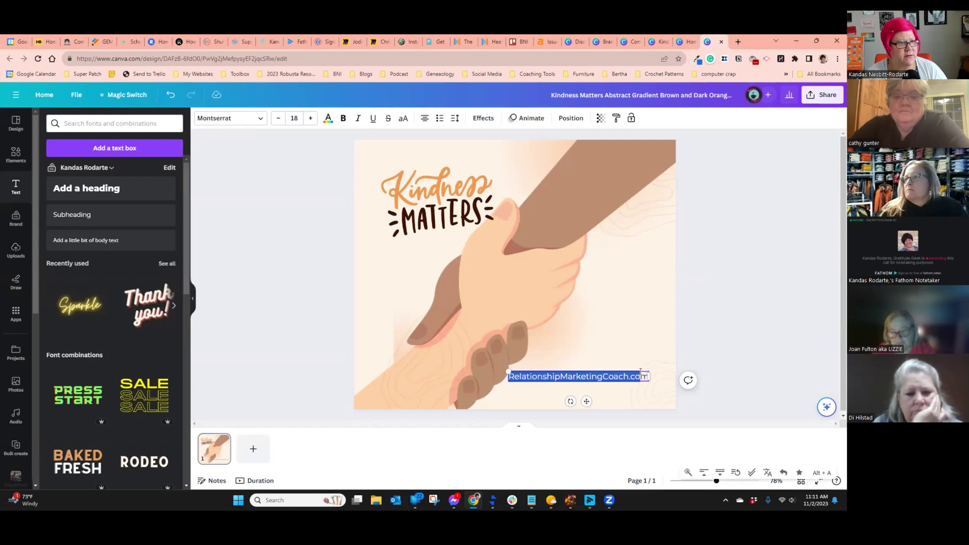
pyautogui.click(329, 119)
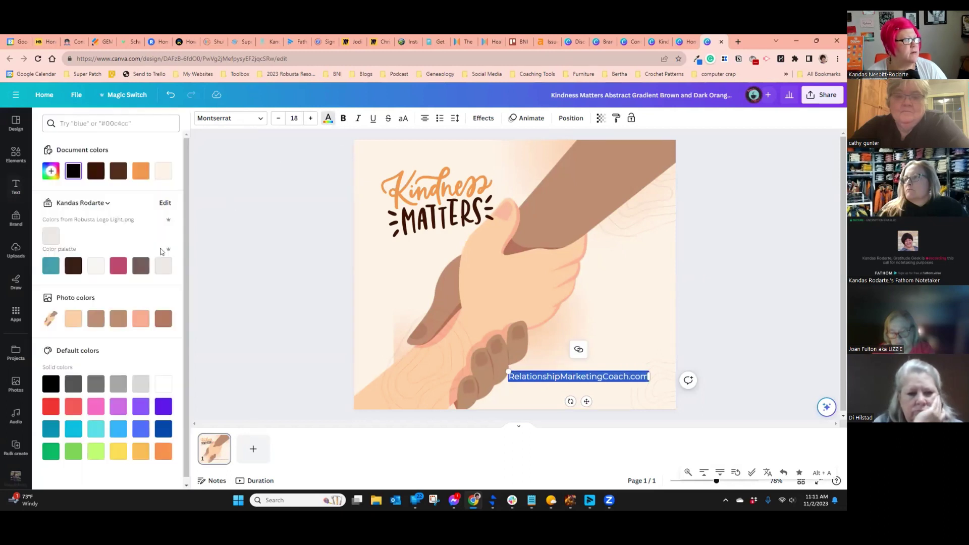
pyautogui.moveTo(590, 400); pyautogui.dragTo(586, 405)
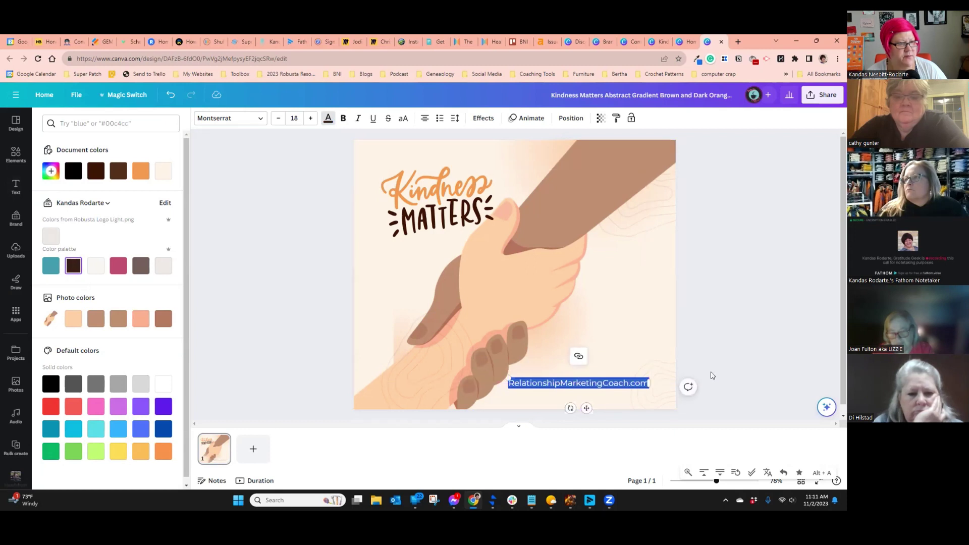
pyautogui.click(736, 330)
pyautogui.click(738, 329)
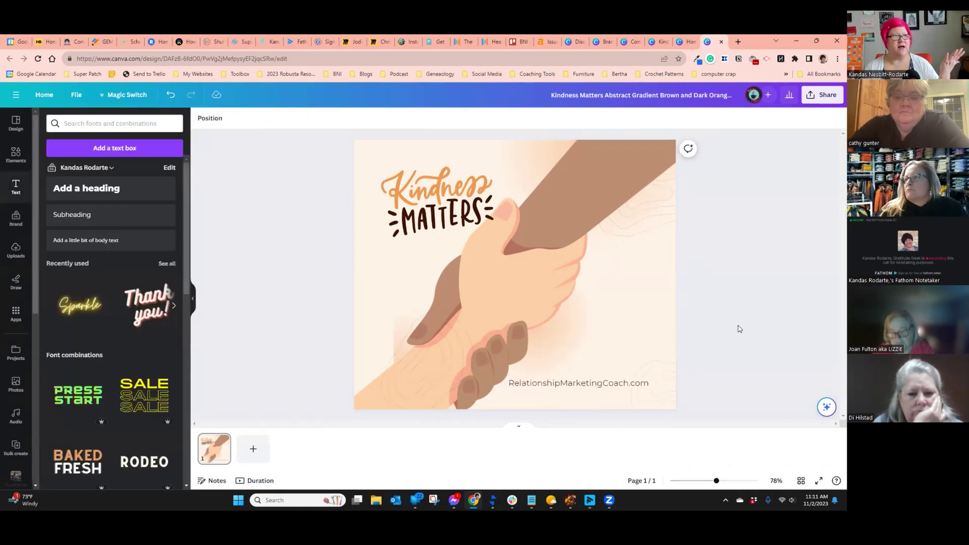
# - Select the soft orange glow behind the lower forearm from the layer list and move it to the page's lower-left corner
pyautogui.click(396, 319)
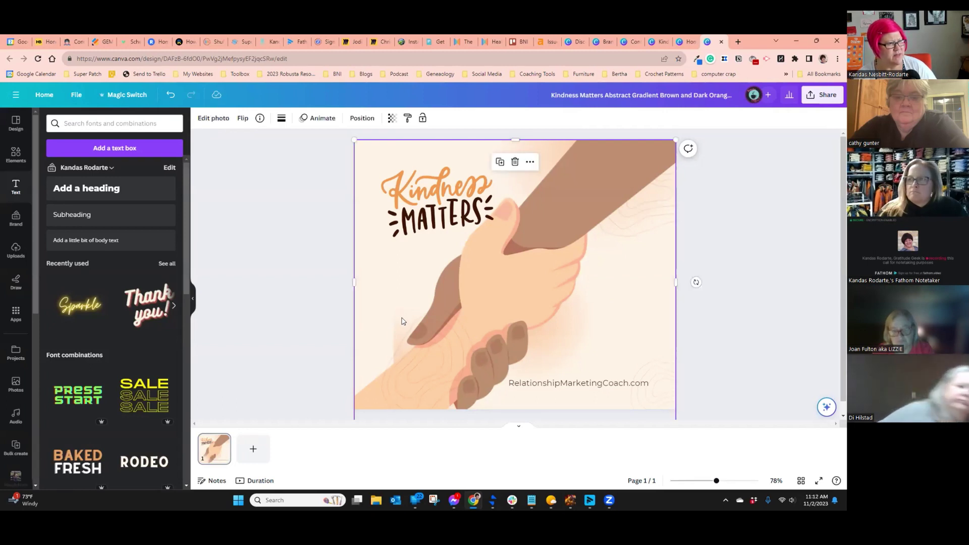
pyautogui.click(362, 119)
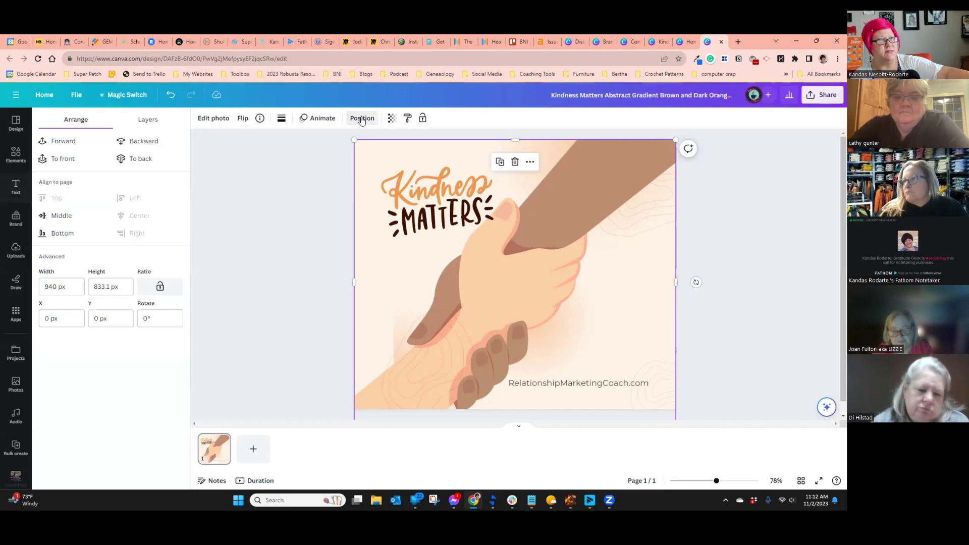
pyautogui.click(146, 119)
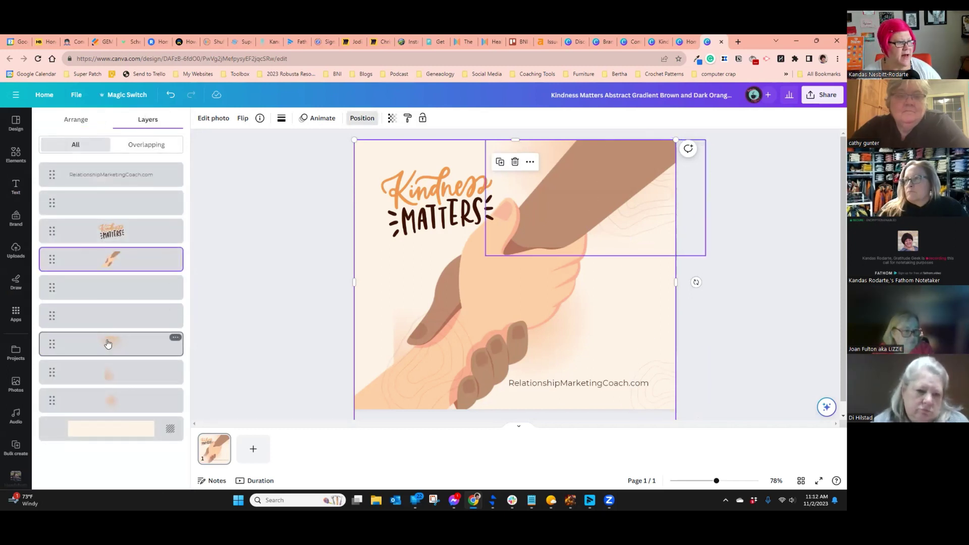
pyautogui.click(110, 373)
pyautogui.moveTo(404, 310); pyautogui.dragTo(361, 303)
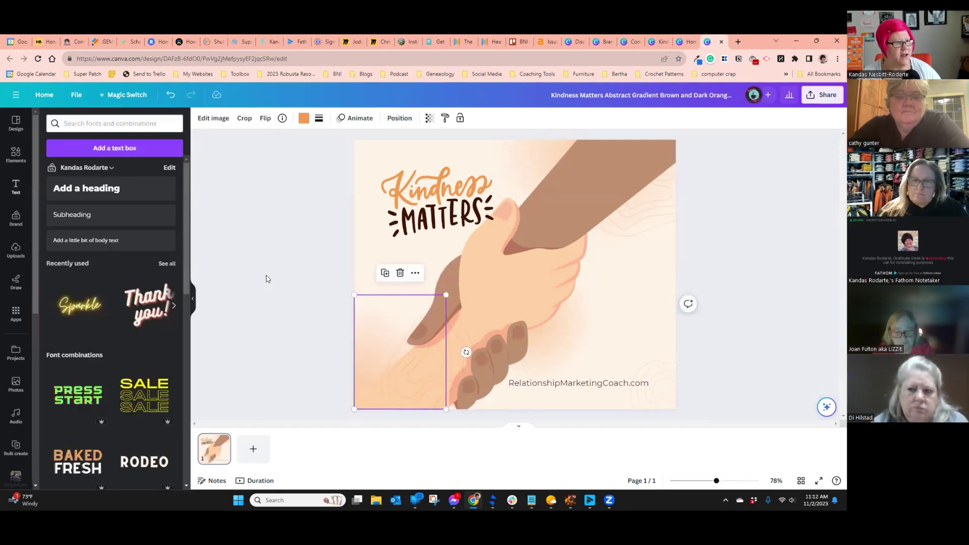
pyautogui.click(267, 279)
# - Reorder the clasped-hands image layer to sit directly beneath the "RelationshipMarketingCoach.com" text layer
pyautogui.click(543, 230)
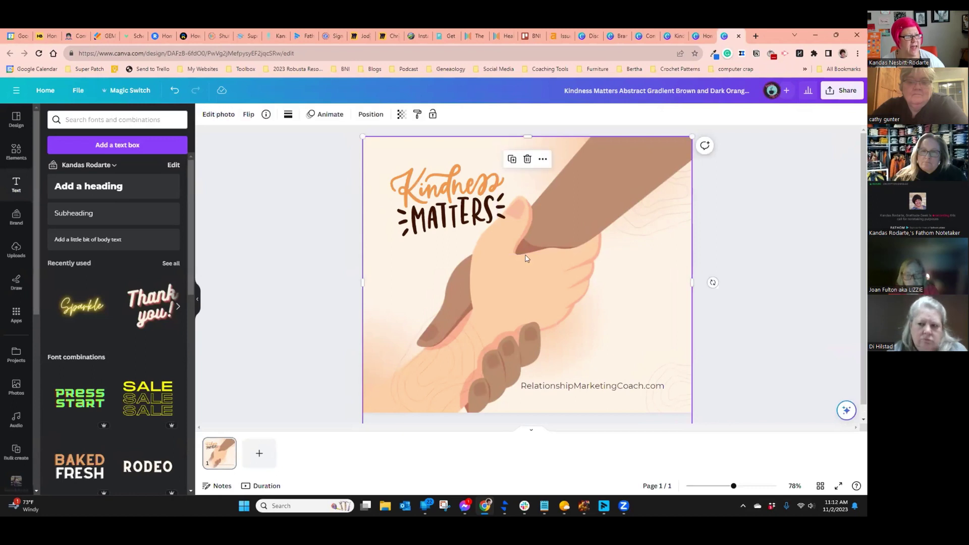
pyautogui.click(365, 115)
pyautogui.moveTo(122, 259); pyautogui.dragTo(130, 201)
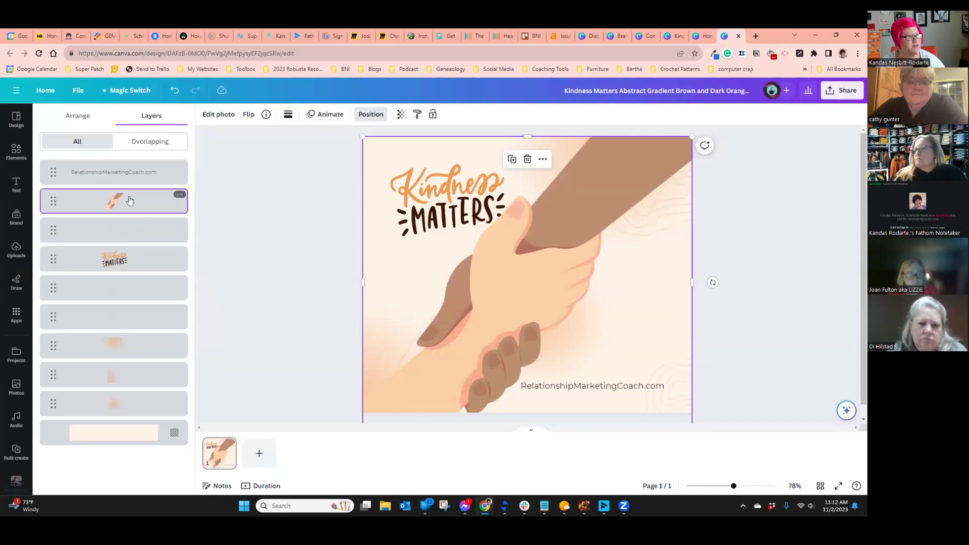
# - Move the "Kindness Matters" lettering layer above the clasped-hands image and recolor its orange part with the brand palette's magenta
pyautogui.moveTo(114, 259); pyautogui.dragTo(112, 202)
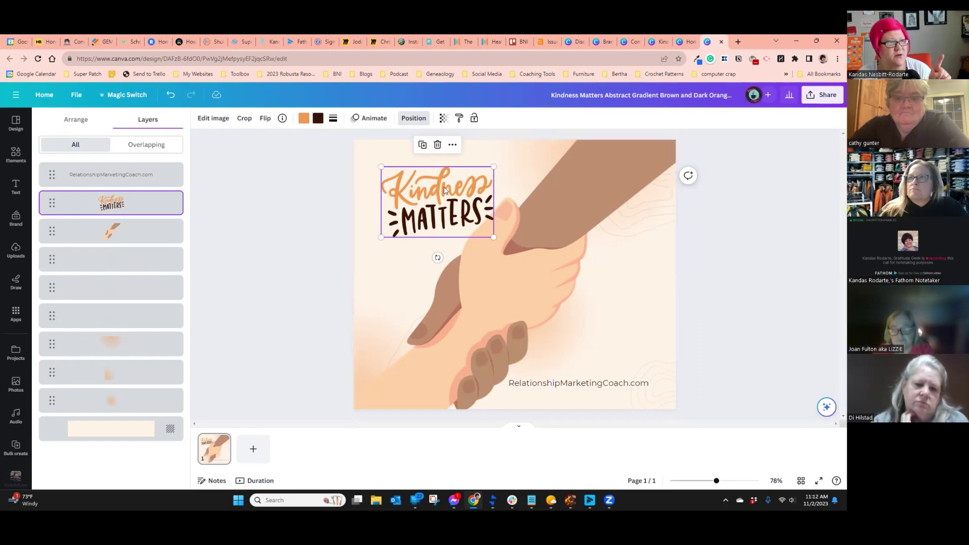
pyautogui.click(302, 118)
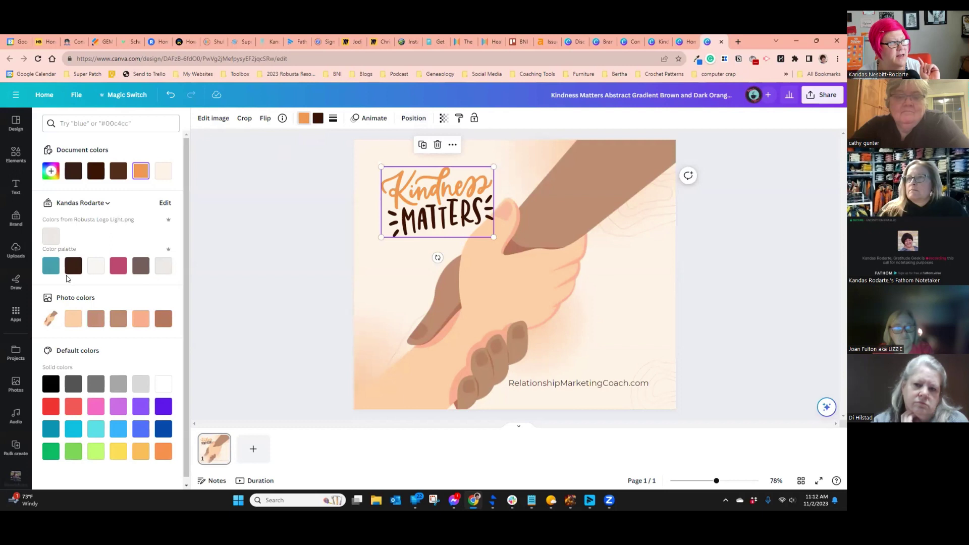
pyautogui.click(115, 268)
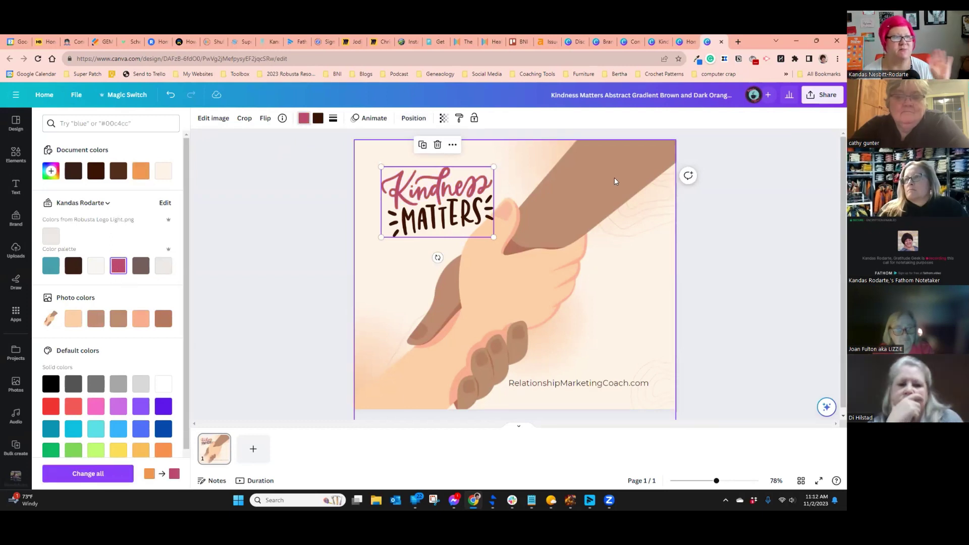
# - Start scheduling the design as a post for Sunday, November 12, 2023 at 08:12 AM, checking the other Canva tabs for the date
pyautogui.click(828, 97)
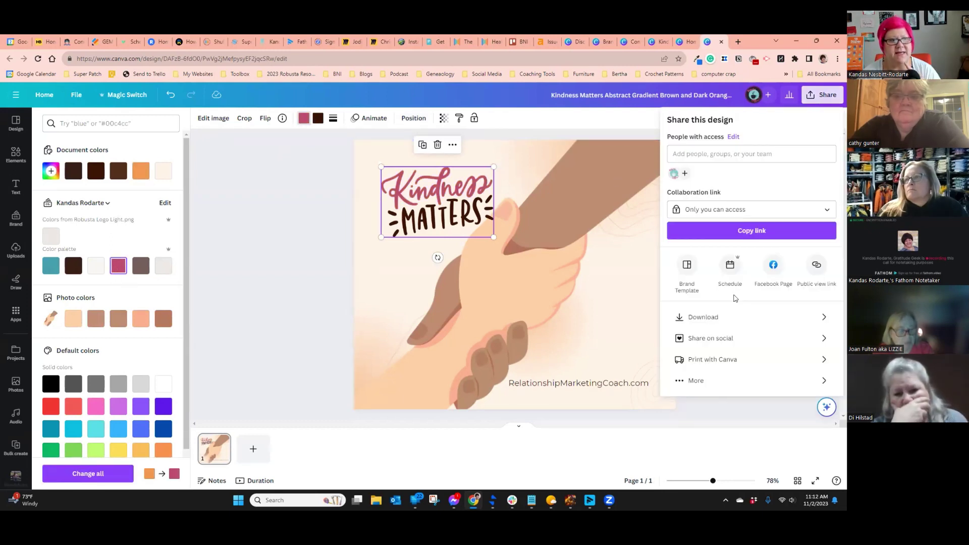
pyautogui.click(730, 267)
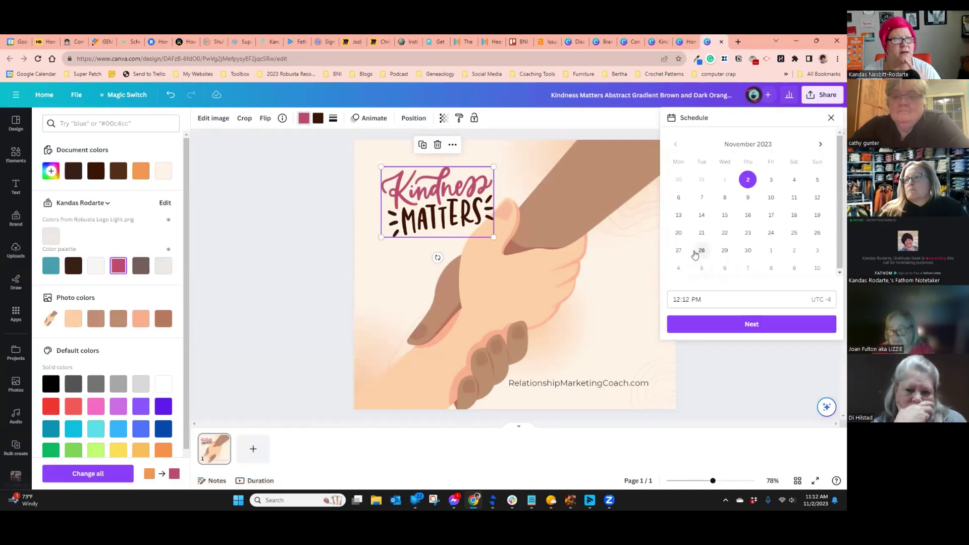
pyautogui.click(678, 198)
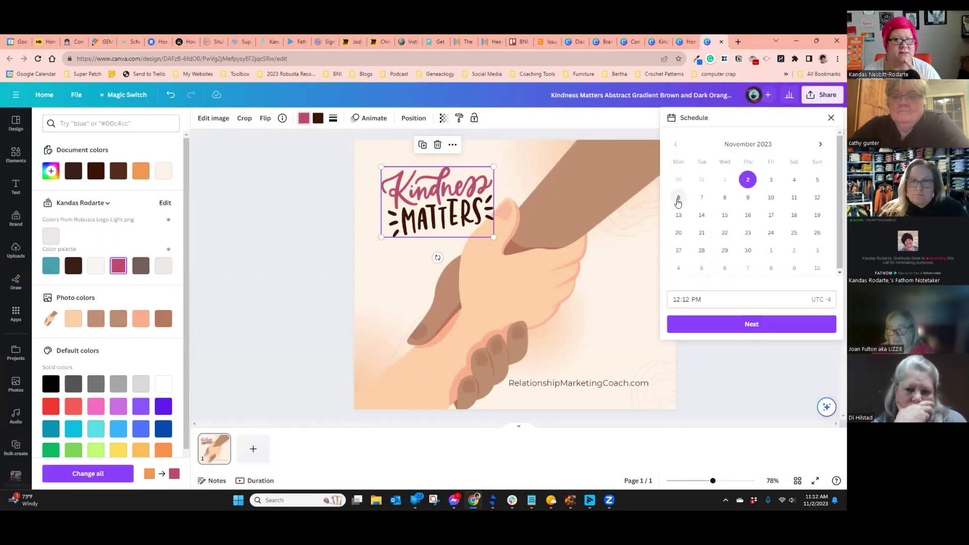
pyautogui.click(578, 42)
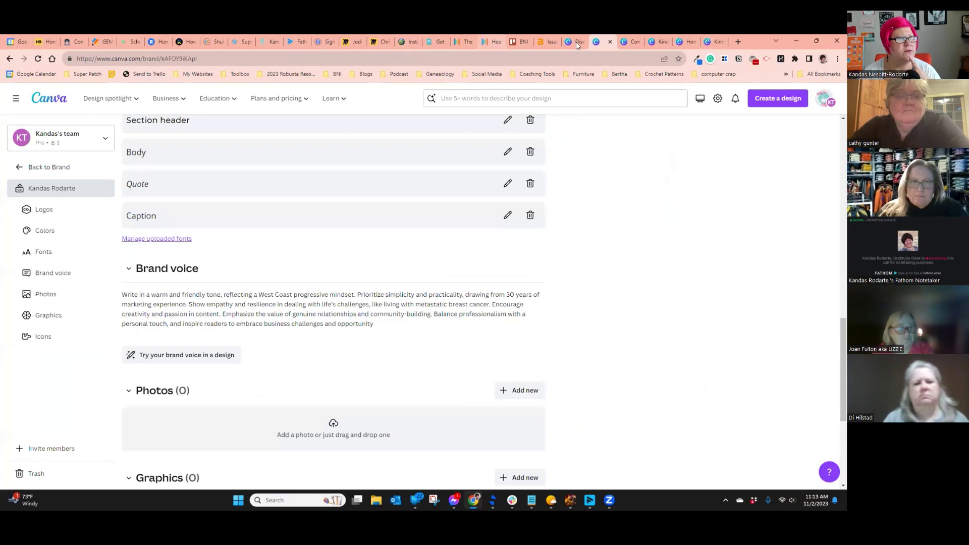
pyautogui.click(631, 42)
pyautogui.click(714, 41)
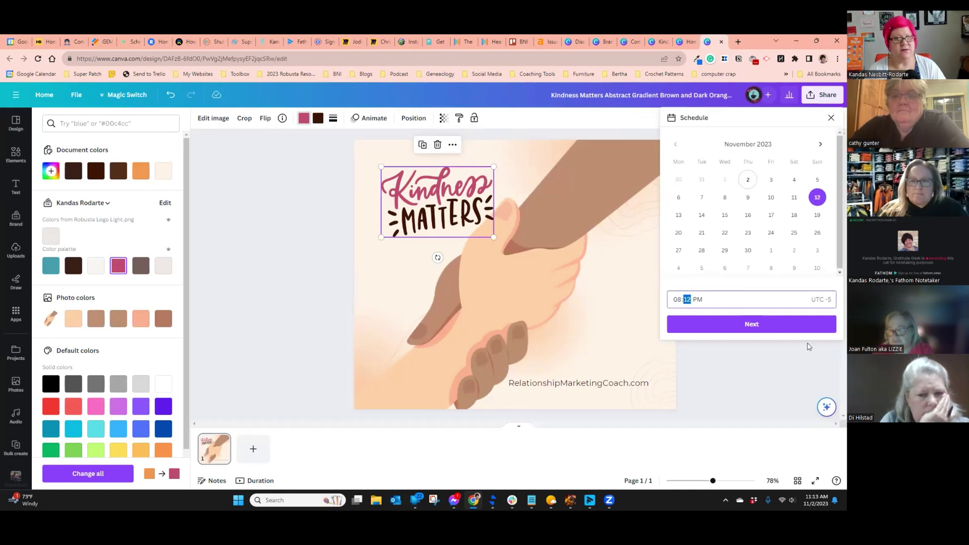
pyautogui.press('Tab')
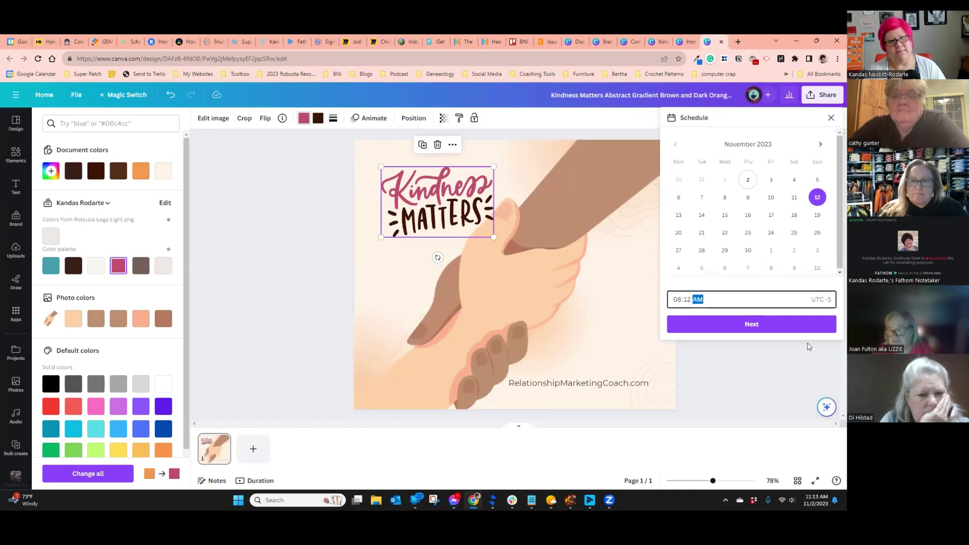
pyautogui.click(760, 328)
# - Choose the Marketing Coffee Club Facebook group as the channel for the scheduled post
pyautogui.click(691, 199)
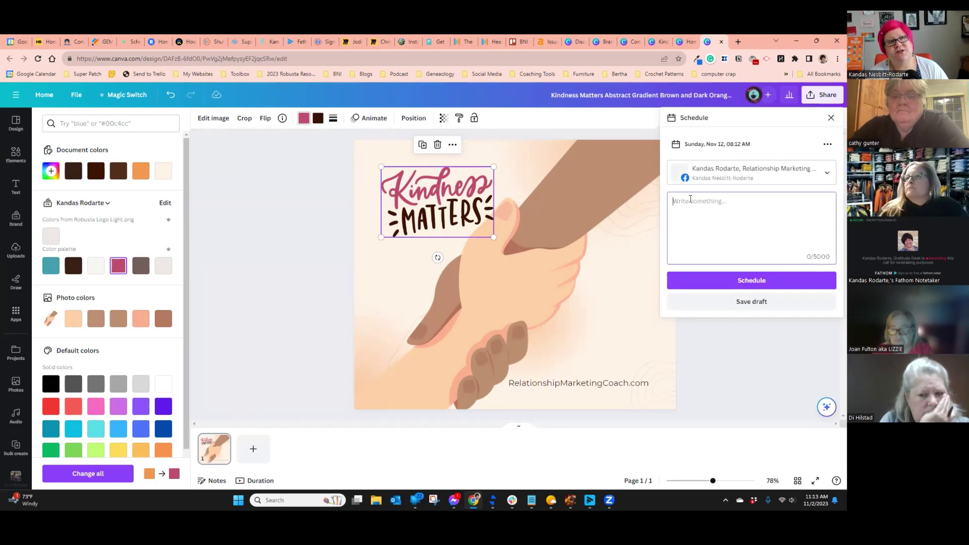
pyautogui.click(734, 175)
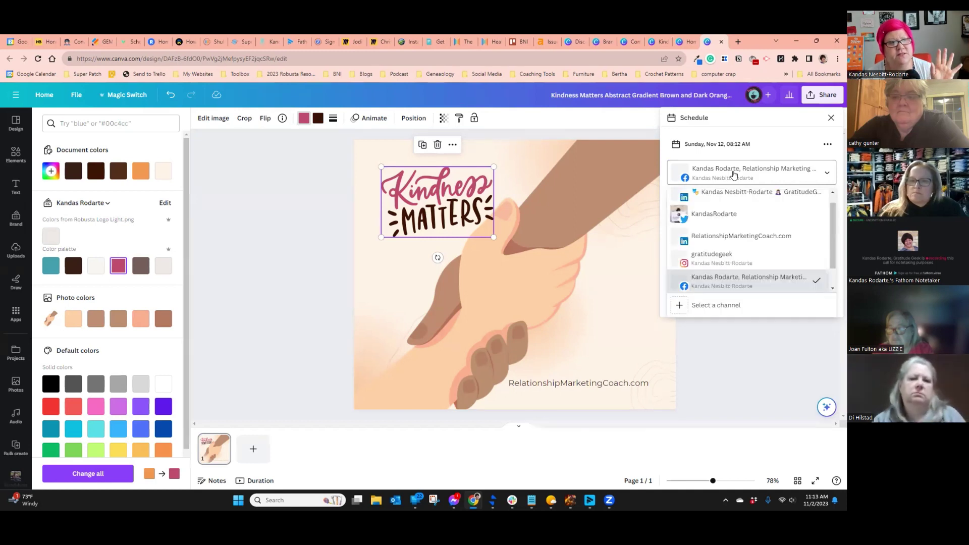
pyautogui.scroll(-2, 731, 238)
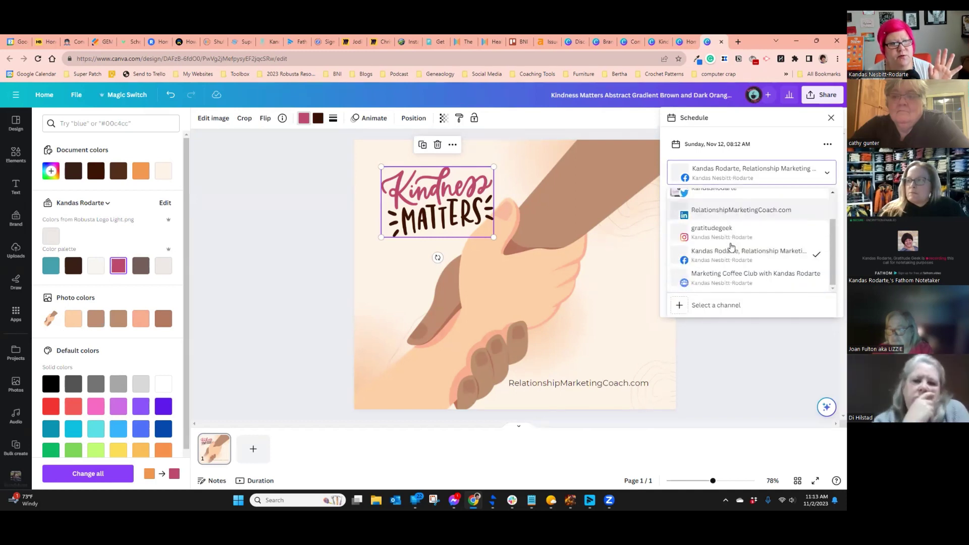
pyautogui.click(720, 275)
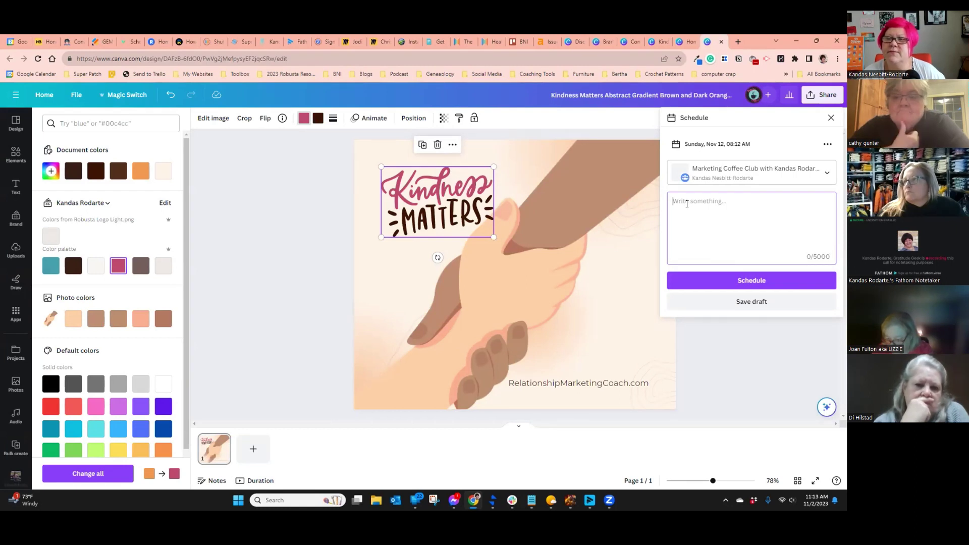
# - Caption the post "Be kind because someone is watching you. #worldkindessday", schedule it, and dismiss the confirmation
pyautogui.write('Be s')
pyautogui.write('ind because ')
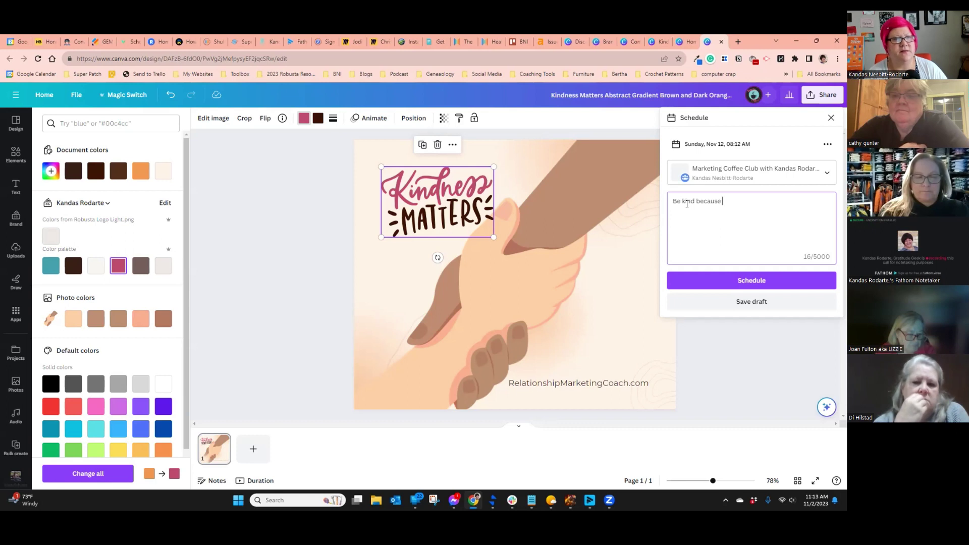
pyautogui.write('someone is watching you.  #worldkindessday')
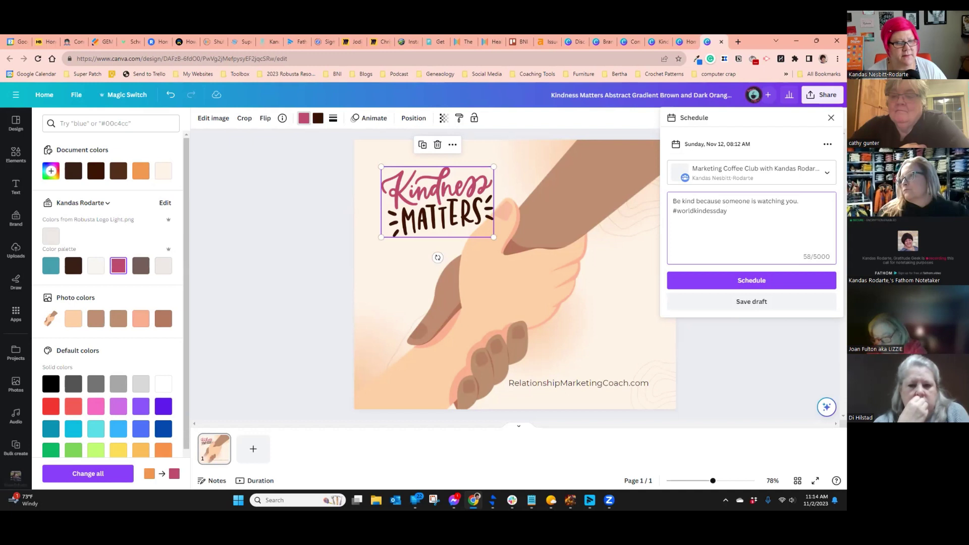
pyautogui.click(779, 275)
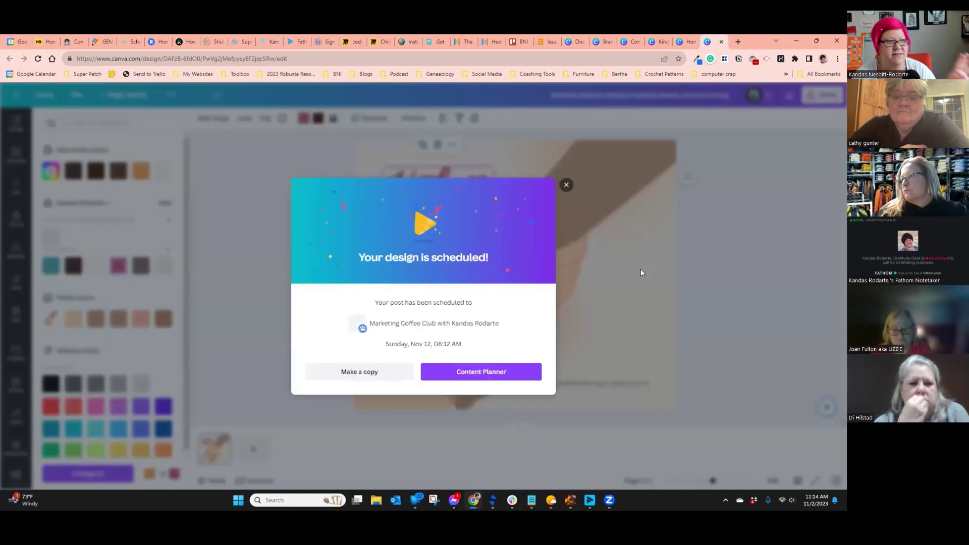
pyautogui.click(566, 186)
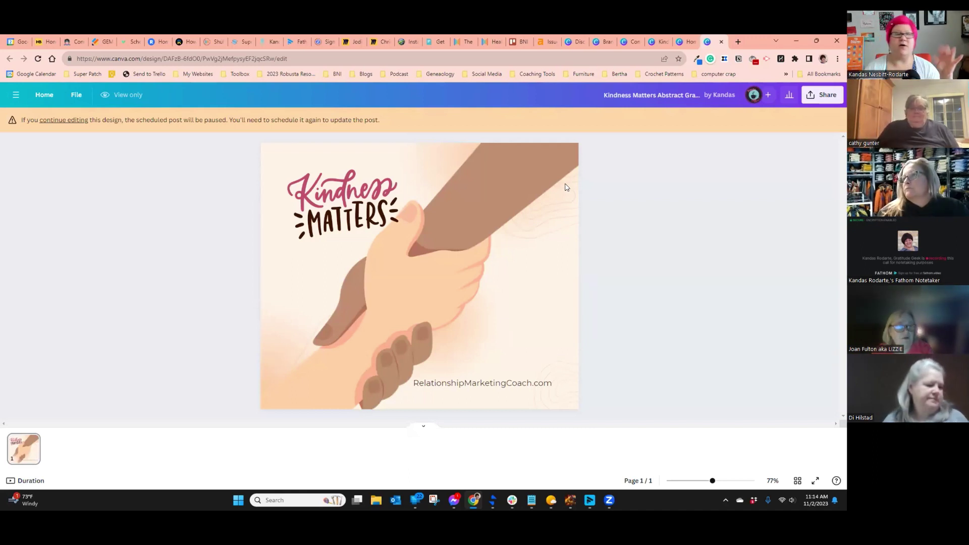
# - Close the finished design, home and brand kit browser tabs, and dismiss the Google Photos app details
pyautogui.click(722, 44)
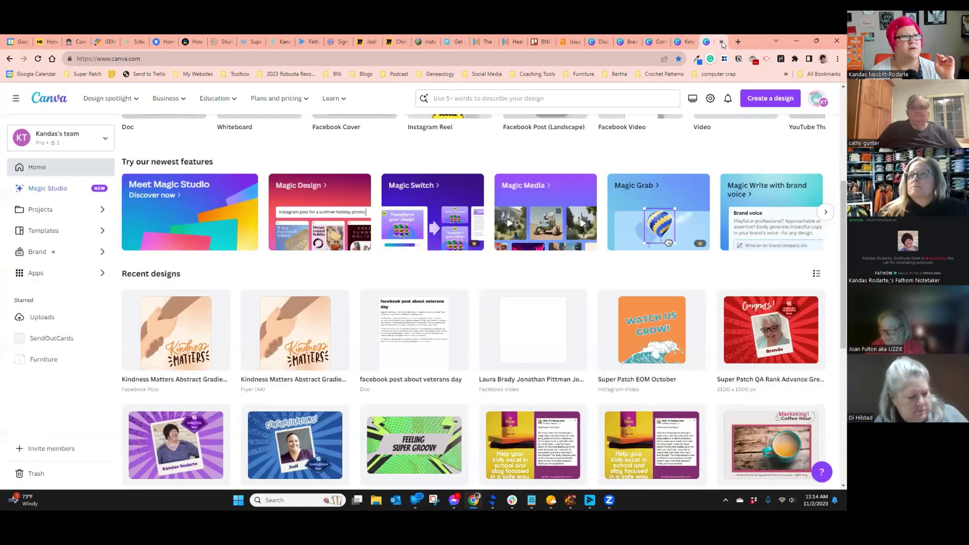
pyautogui.click(723, 44)
pyautogui.click(723, 42)
pyautogui.click(722, 42)
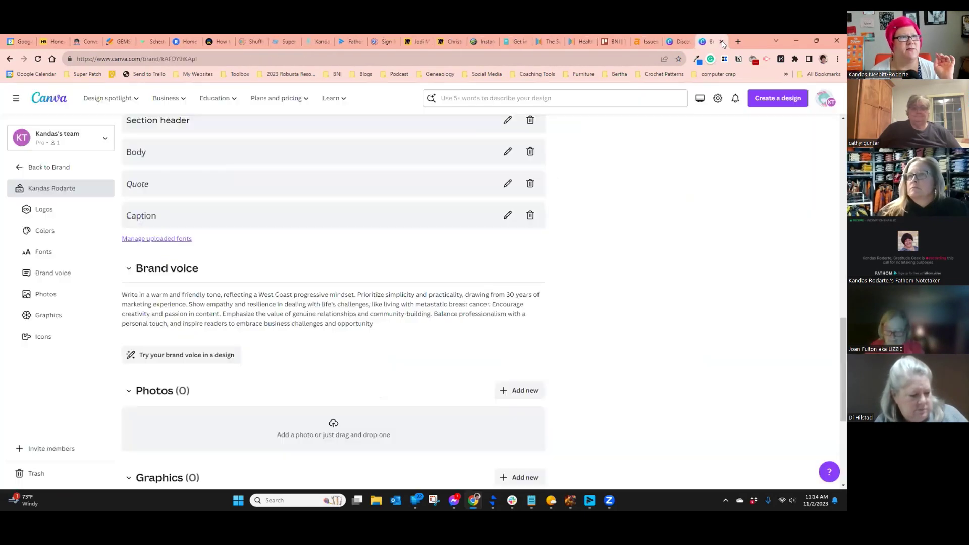
pyautogui.click(722, 44)
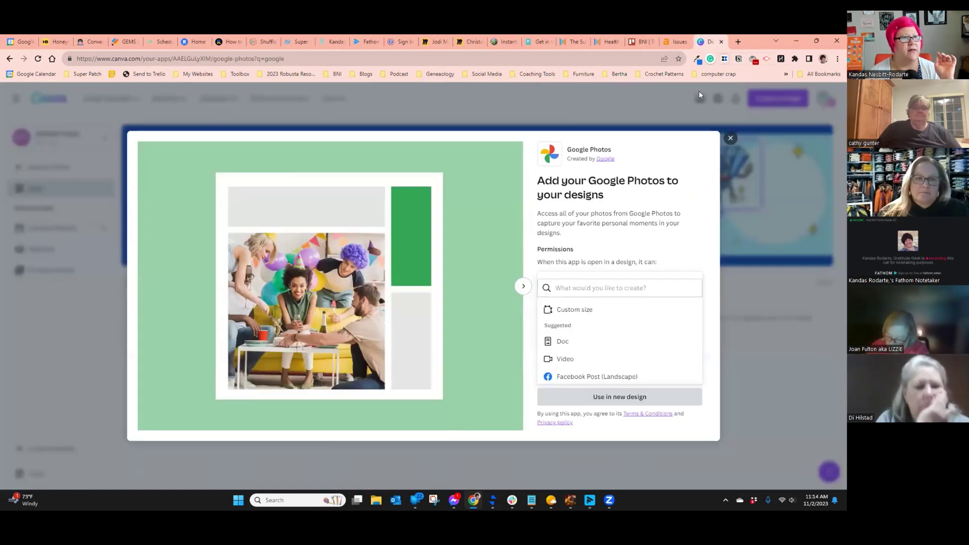
pyautogui.click(730, 139)
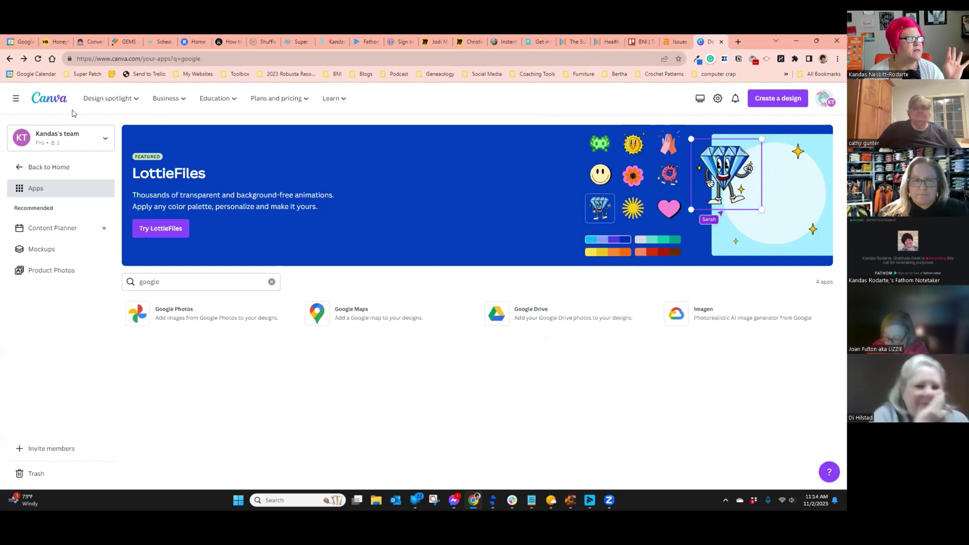
# - Search the Canva apps directory for "QR"
pyautogui.click(50, 100)
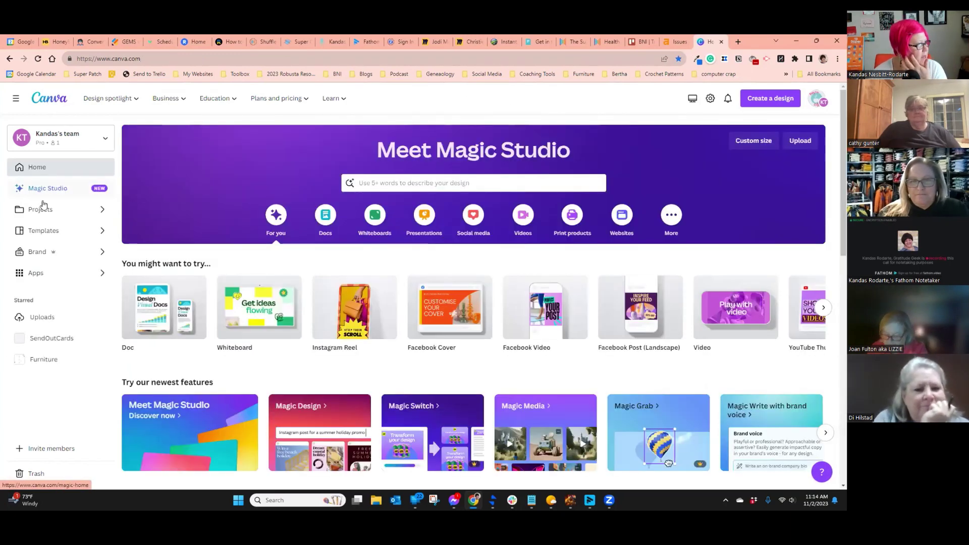
pyautogui.click(40, 274)
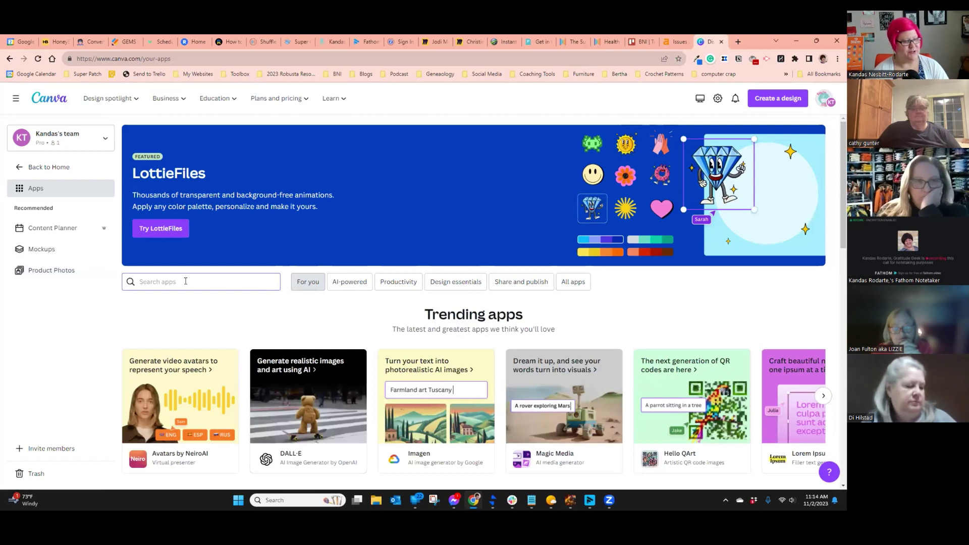
pyautogui.click(185, 281)
pyautogui.write('QR')
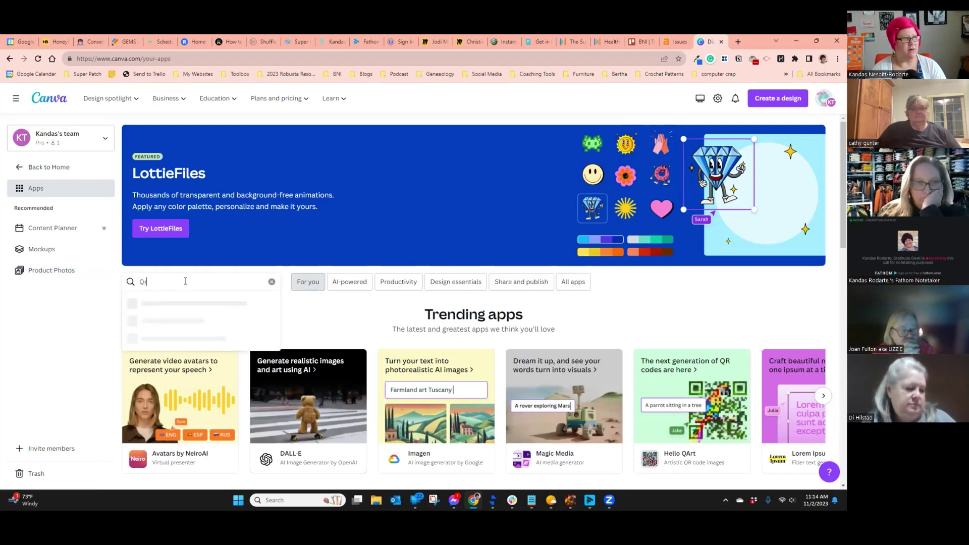
pyautogui.press('Return')
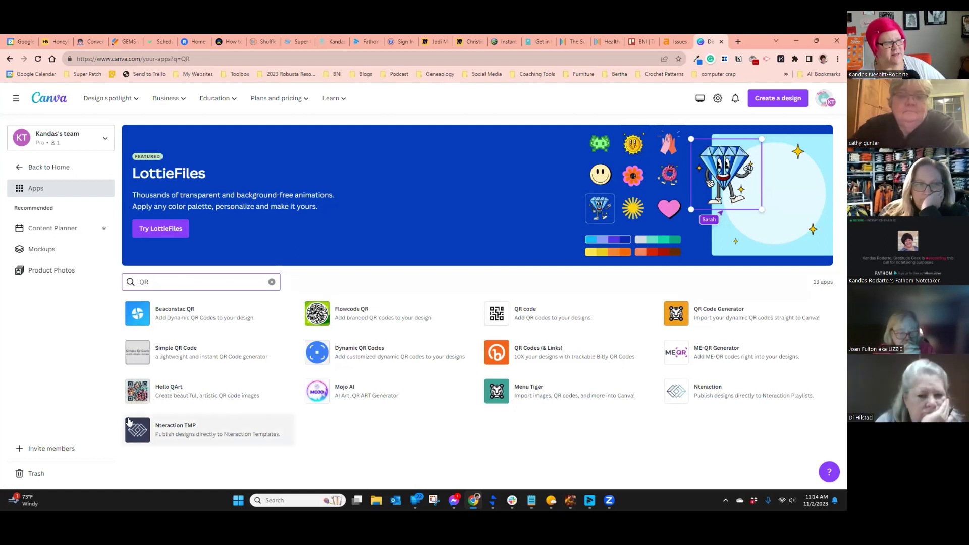
# - Open the Hello QArt app in a new Facebook Post (Landscape) design
pyautogui.click(144, 393)
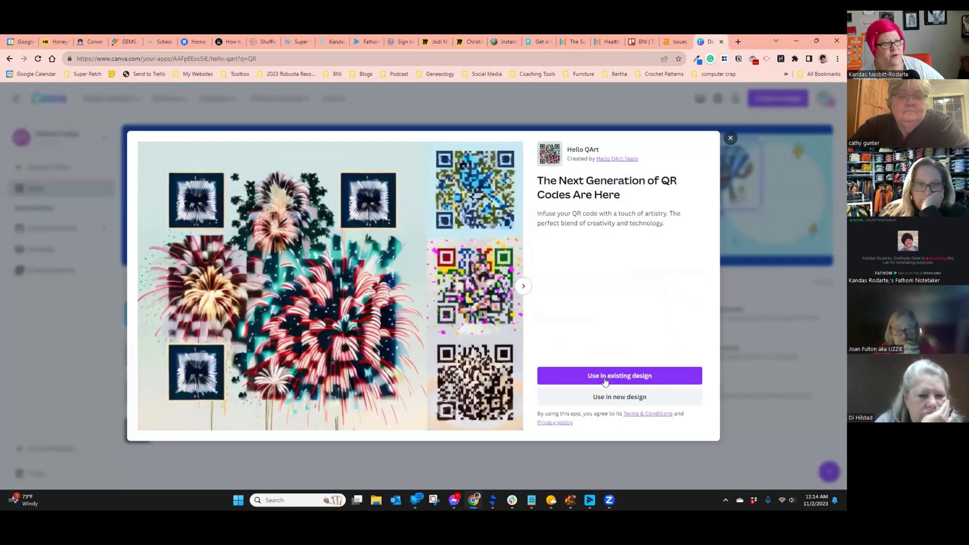
pyautogui.click(617, 398)
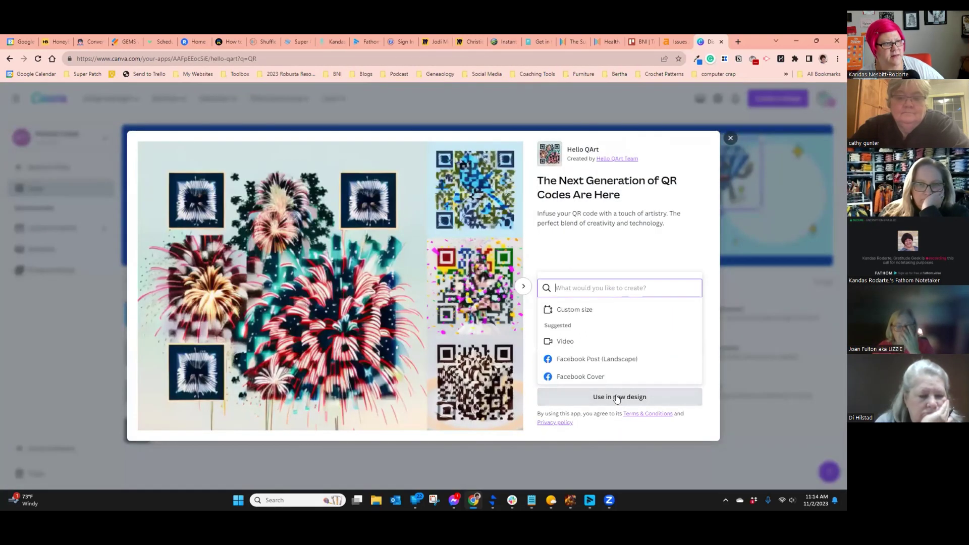
pyautogui.click(578, 360)
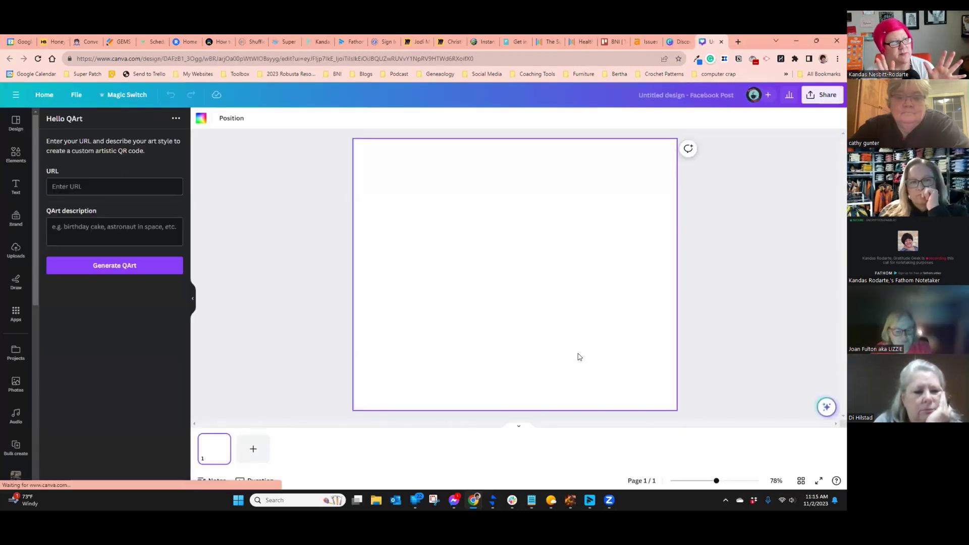
pyautogui.click(84, 187)
pyautogui.write('htt')
pyautogui.write('p:relat')
pyautogui.press('BackSpace')
pyautogui.press('BackSpace')
pyautogui.press('BackSpace')
pyautogui.press('BackSpace')
pyautogui.press('BackSpace')
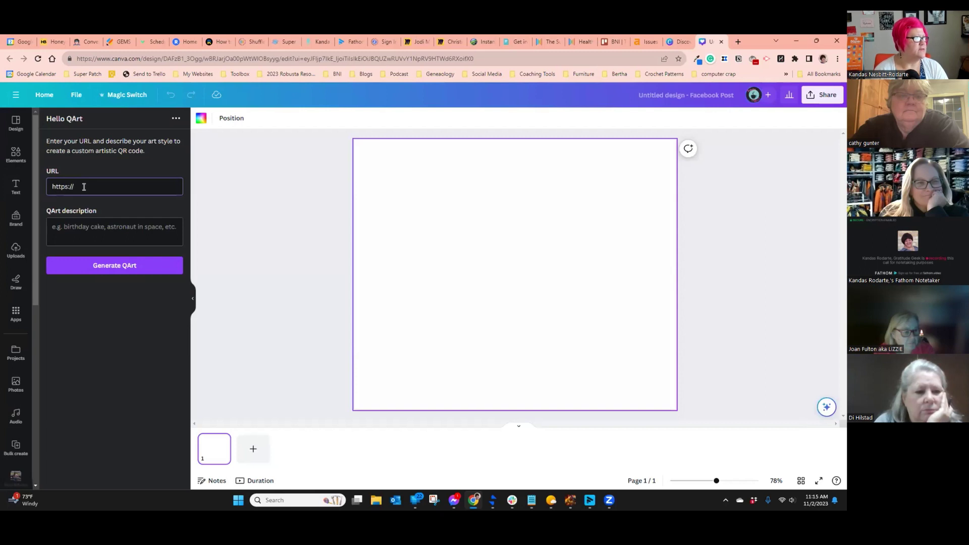
pyautogui.write('://relationshipmarketing')
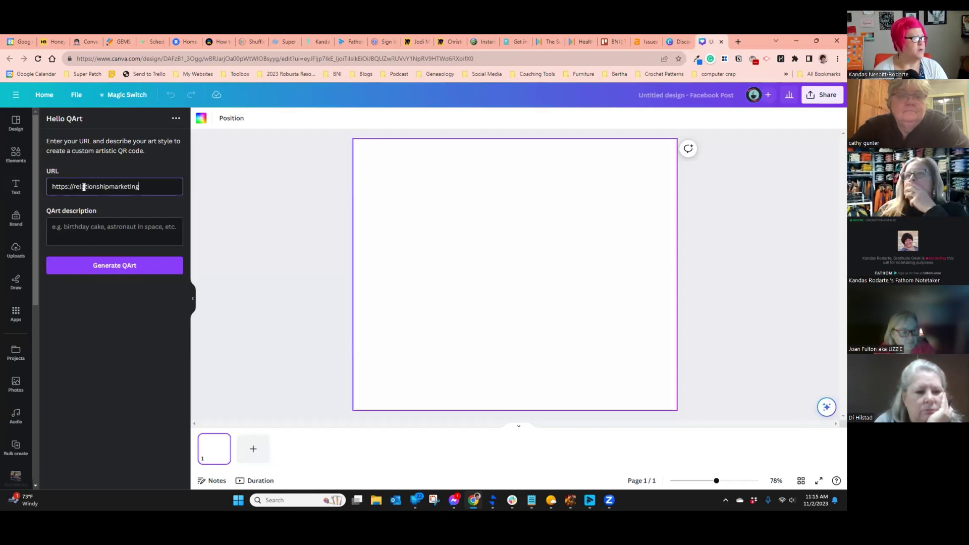
pyautogui.write('coach.com')
pyautogui.press('Tab')
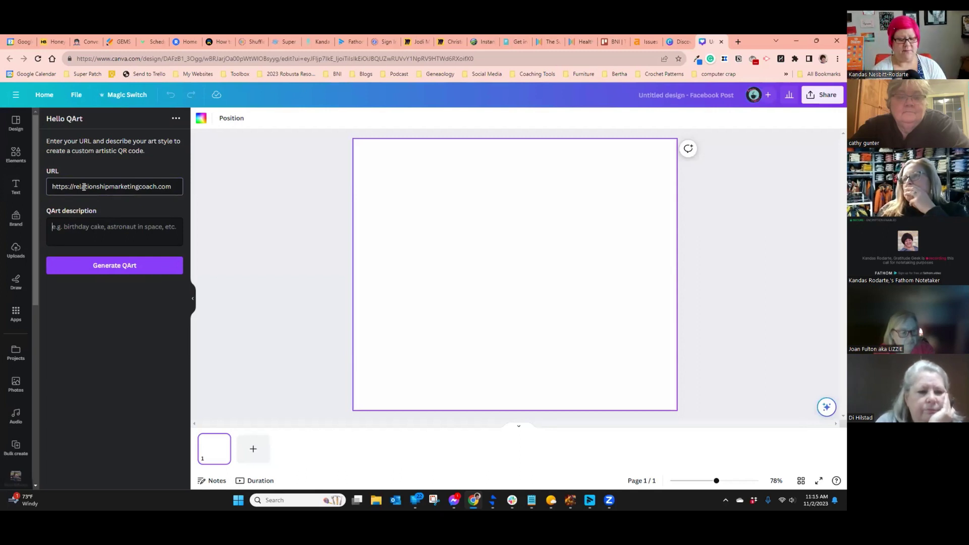
pyautogui.write('coffee mug')
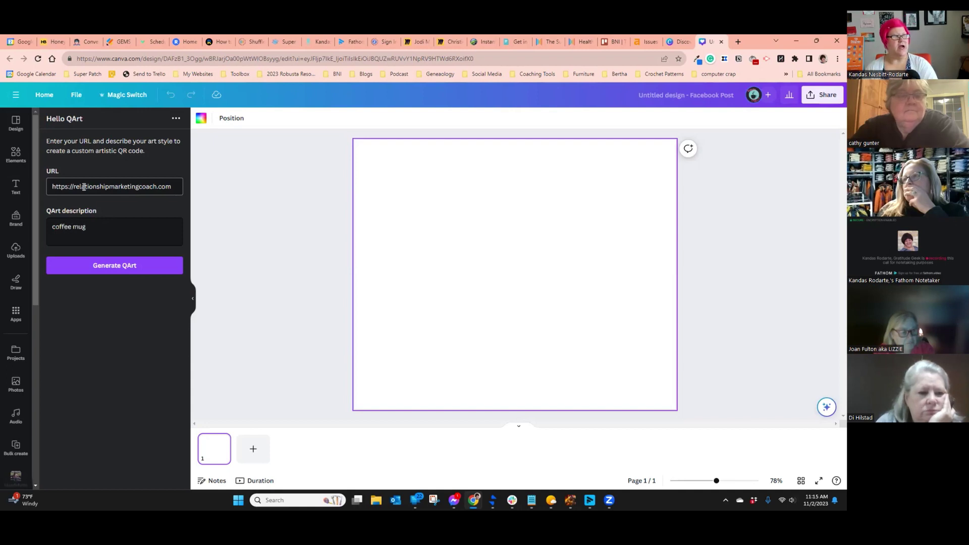
pyautogui.click(100, 265)
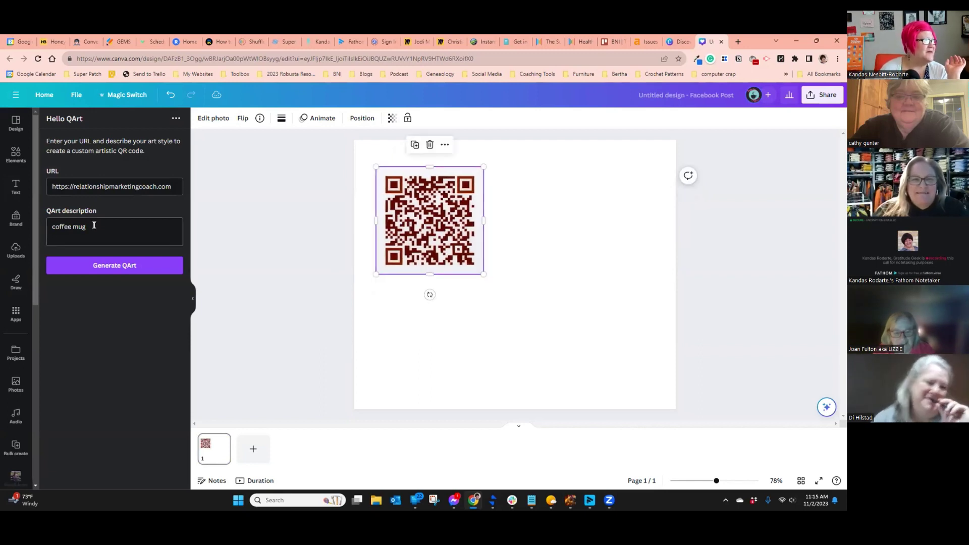
# - Generate a second QR code for the same URL with the description "sunset" and place it beside the first
pyautogui.hotkey('ctrl', 'a')
pyautogui.write('sun')
pyautogui.click(126, 264)
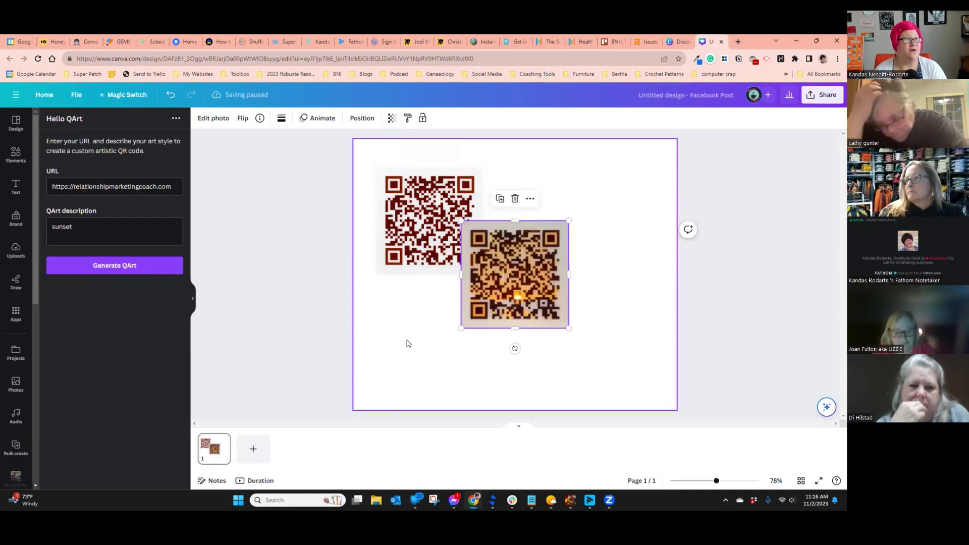
pyautogui.moveTo(516, 312); pyautogui.dragTo(584, 258)
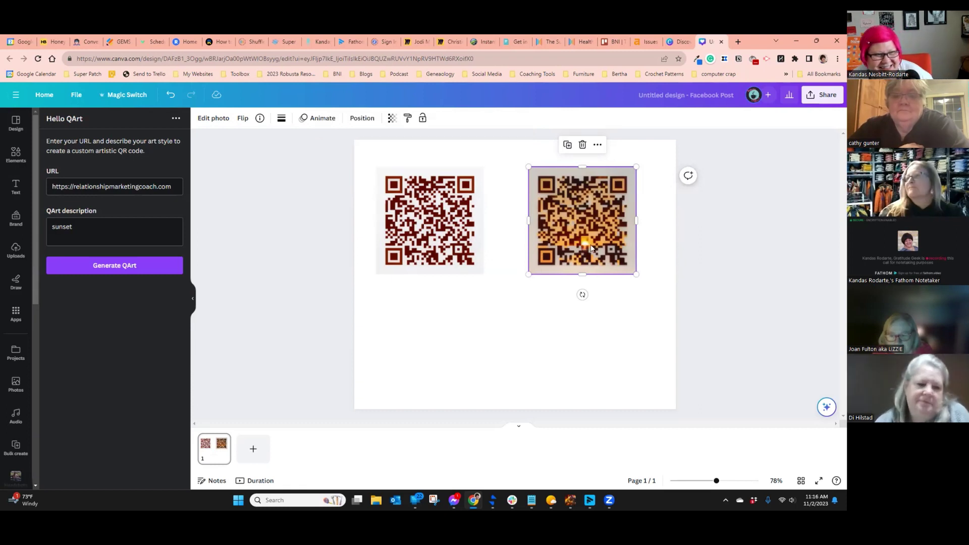
pyautogui.click(593, 302)
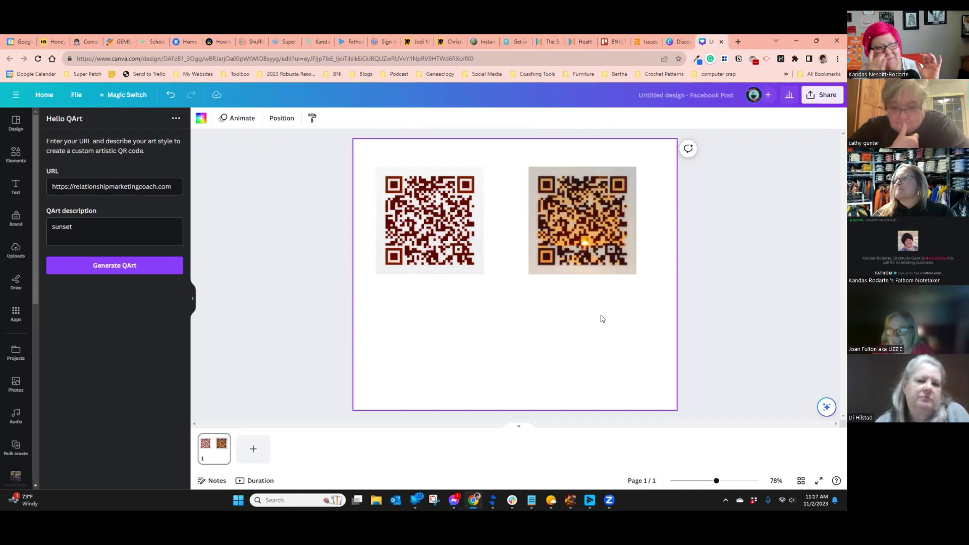
# - Dismiss the Hello QArt app details in the other Canva tab and return to the QR code design
pyautogui.click(678, 43)
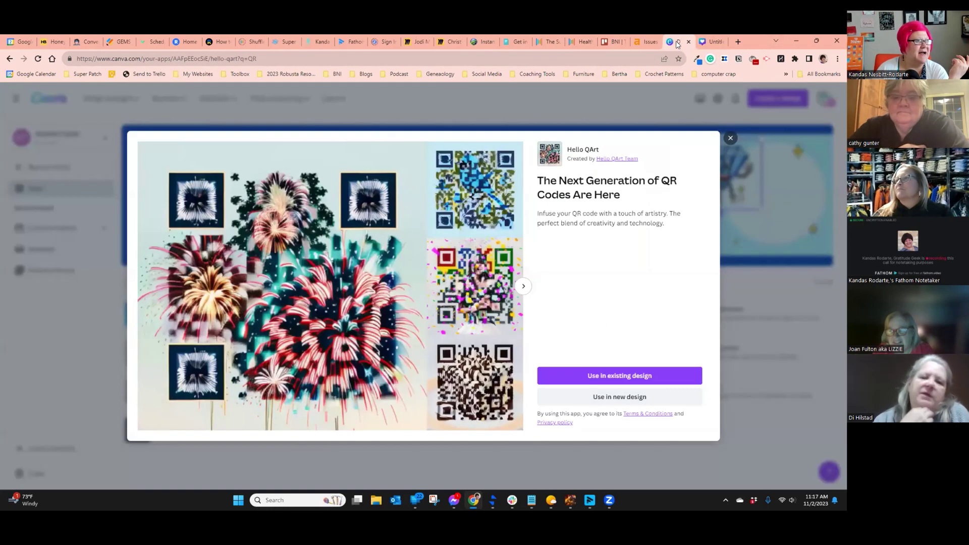
pyautogui.click(730, 139)
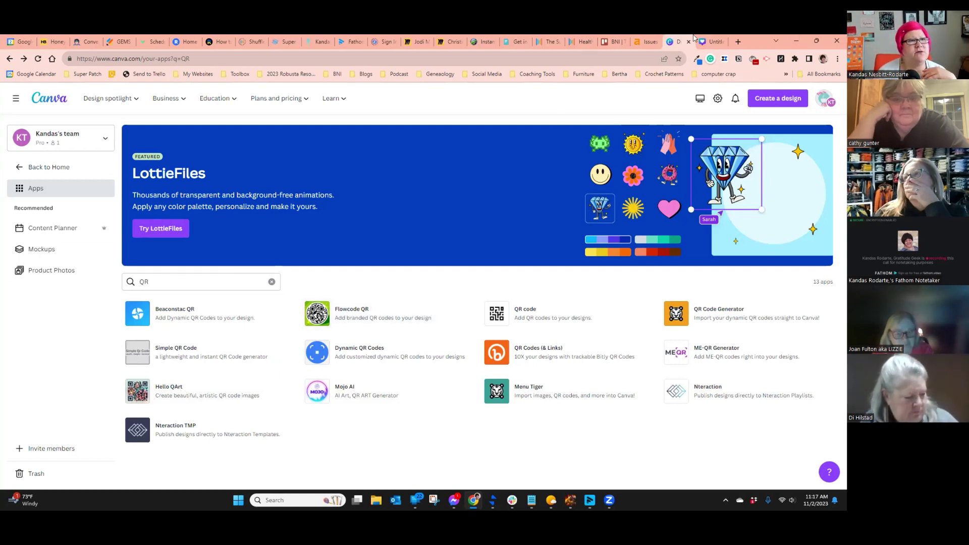
pyautogui.click(709, 41)
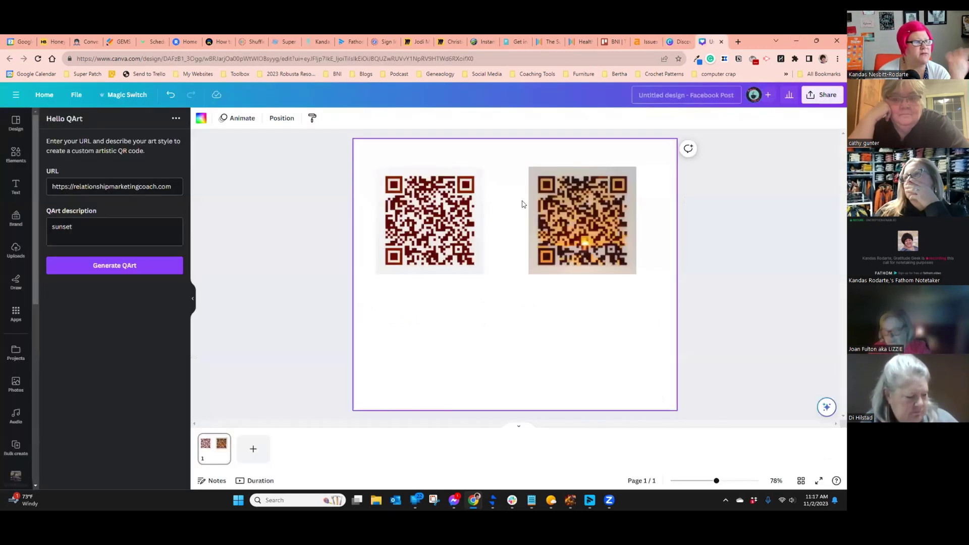
# - Delete the sunset QR code from the page
pyautogui.click(429, 221)
pyautogui.click(629, 221)
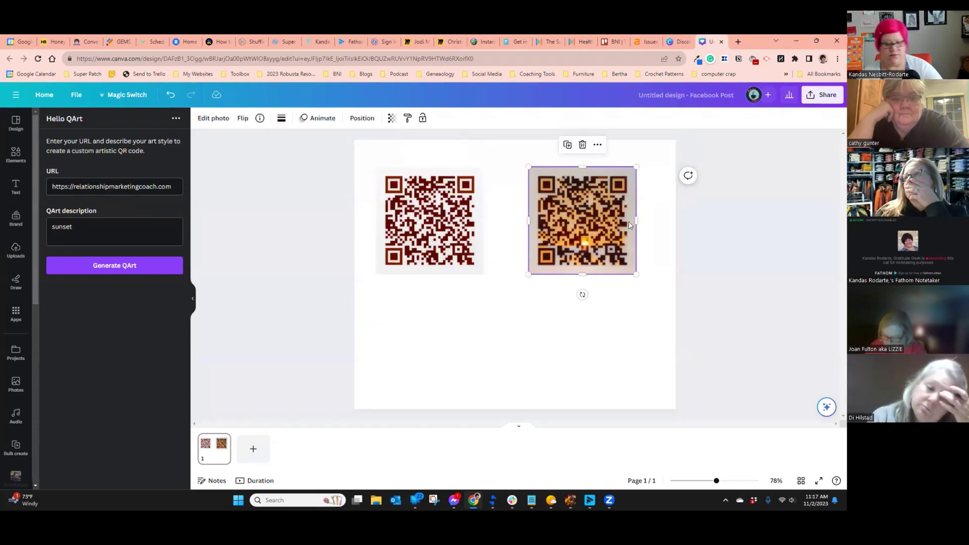
pyautogui.press('Delete')
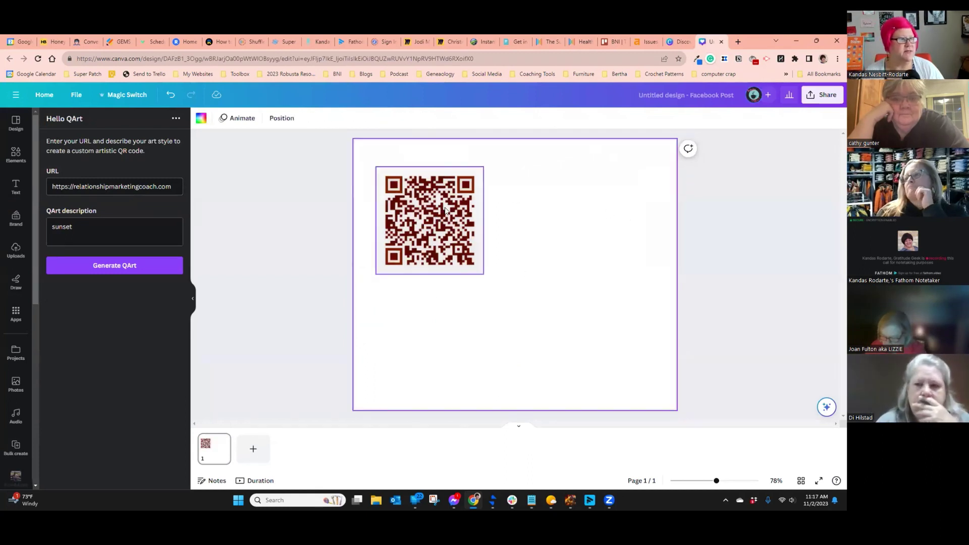
# - Shrink the remaining QR code, place it near the page's lower-right corner, and open the elements library
pyautogui.click(473, 270)
pyautogui.moveTo(482, 273); pyautogui.dragTo(622, 355)
pyautogui.click(16, 154)
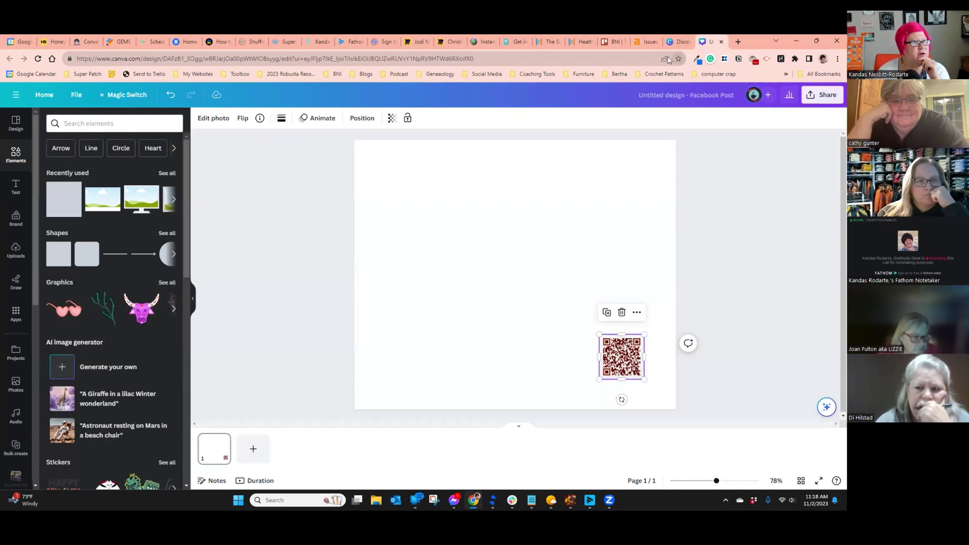
# - From the Canva home page in the other tab, search templates for "Facebook post about a new wax melt scent"
pyautogui.click(675, 42)
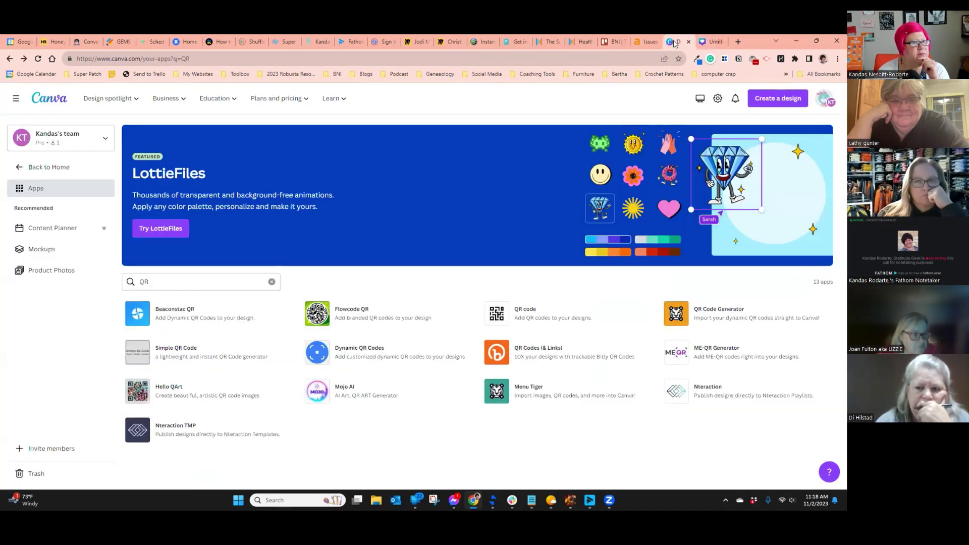
pyautogui.click(42, 101)
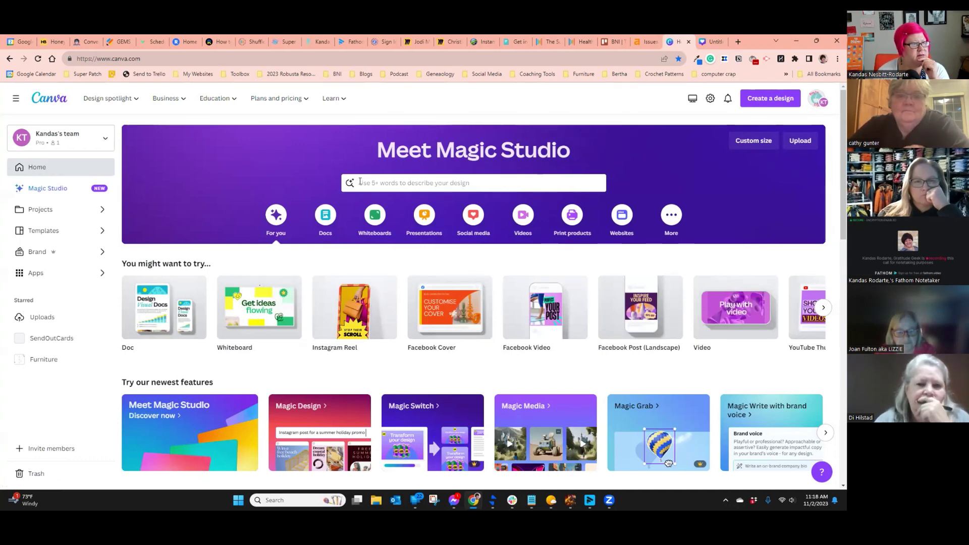
pyautogui.write('Facebook post b')
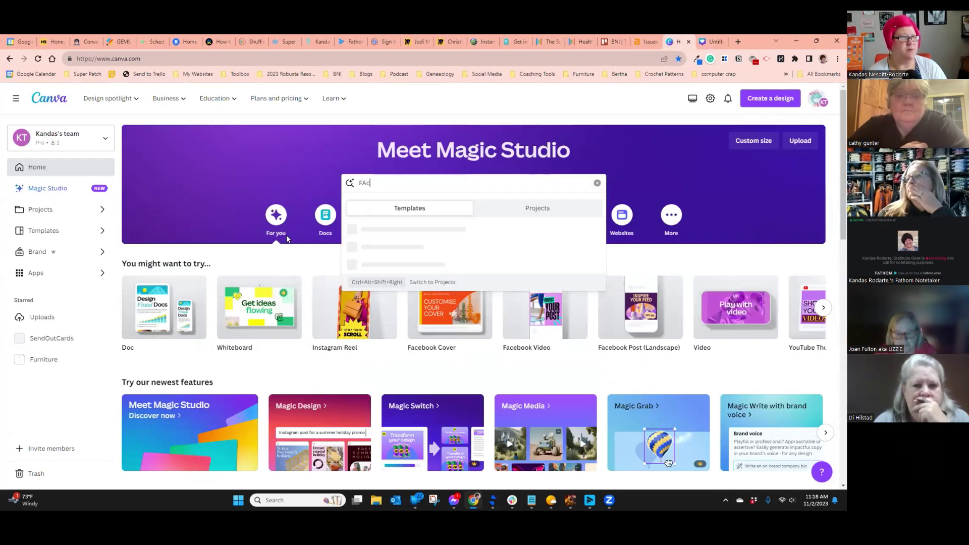
pyautogui.write('ou')
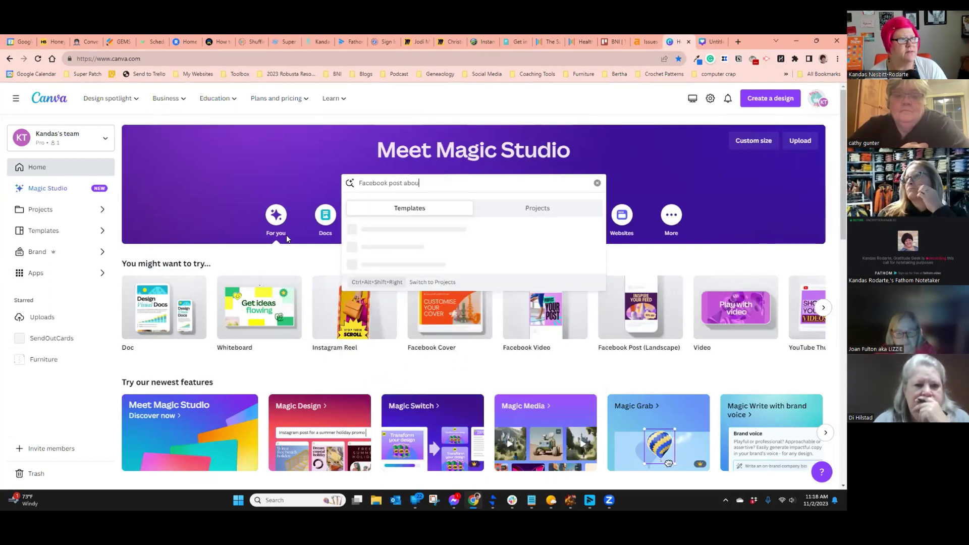
pyautogui.write('t veretans day')
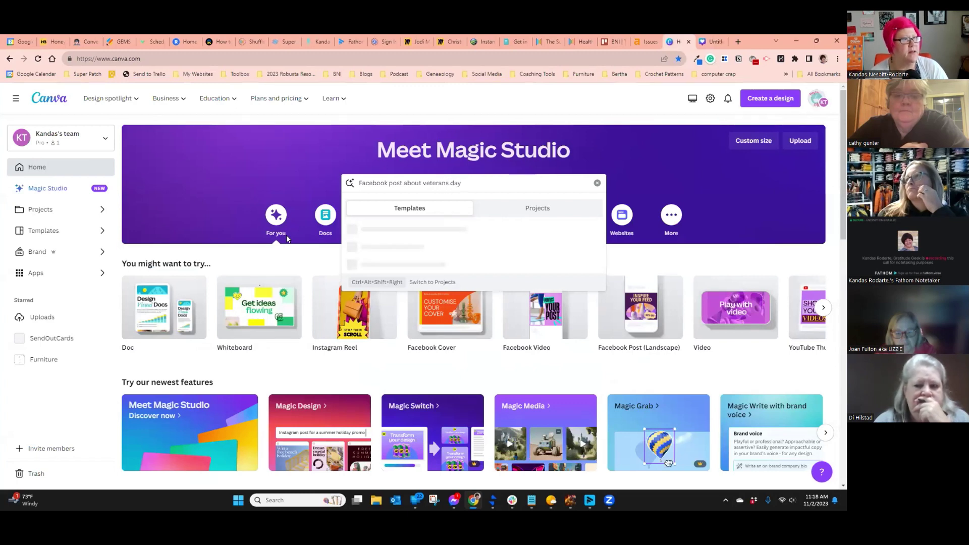
pyautogui.press('BackSpace')
pyautogui.press('BackSpace')
pyautogui.press('BackSpace')
pyautogui.press('BackSpace')
pyautogui.press('BackSpace')
pyautogui.press('BackSpace')
pyautogui.press('BackSpace')
pyautogui.press('BackSpace')
pyautogui.press('BackSpace')
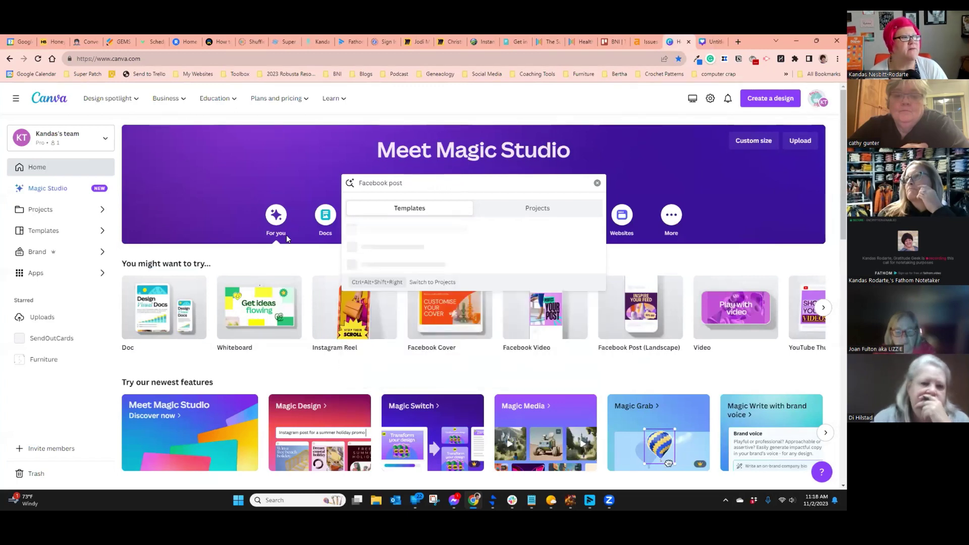
pyautogui.write('a new ')
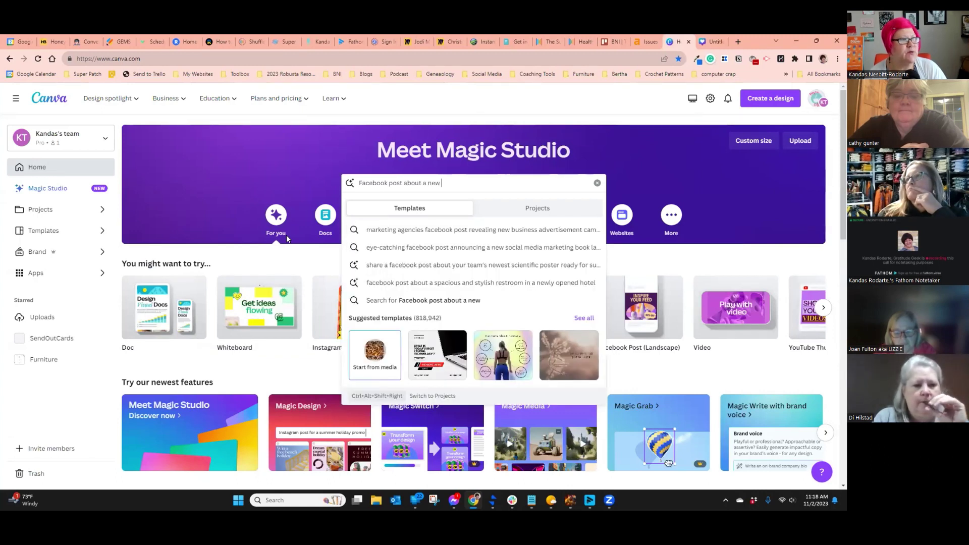
pyautogui.write('wax melt se')
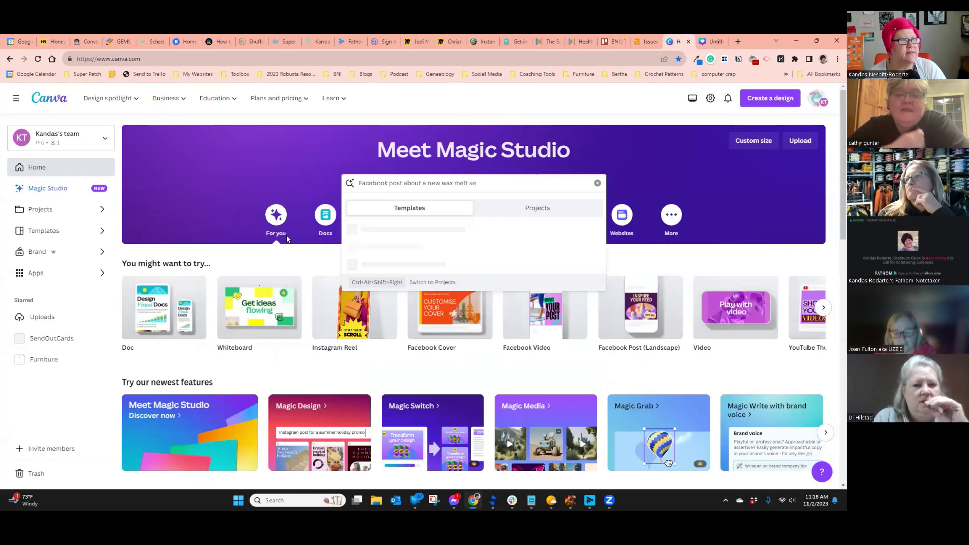
pyautogui.press('BackSpace')
pyautogui.write('cent')
pyautogui.press('Return')
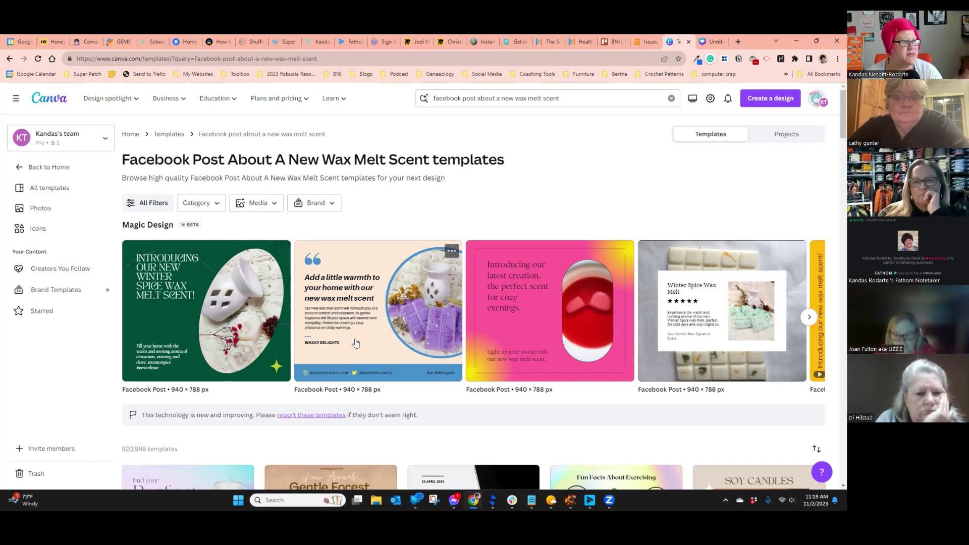
# - Customize the pink Magic Design template and fill its rounded photo frame with the uploaded picture of star-shaped wax melts in a jar
pyautogui.click(520, 322)
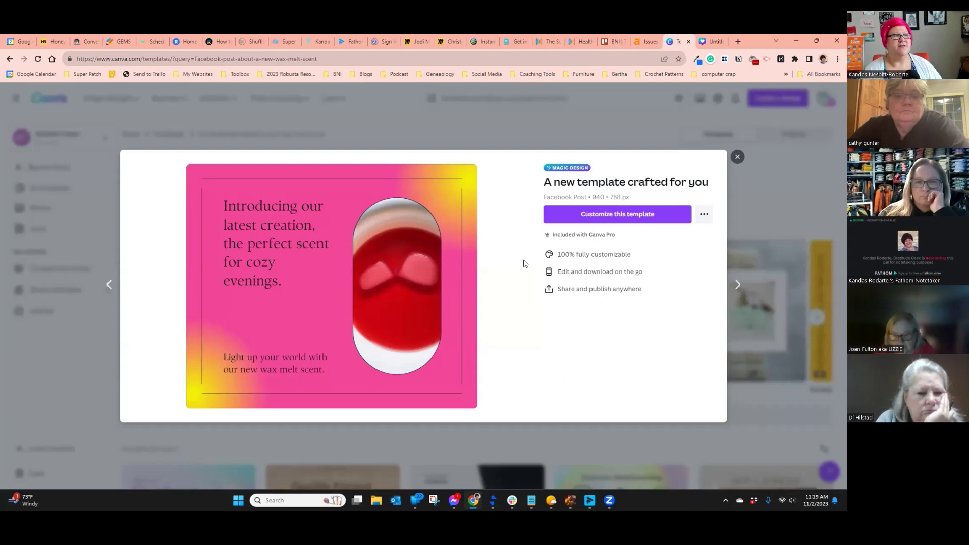
pyautogui.click(613, 214)
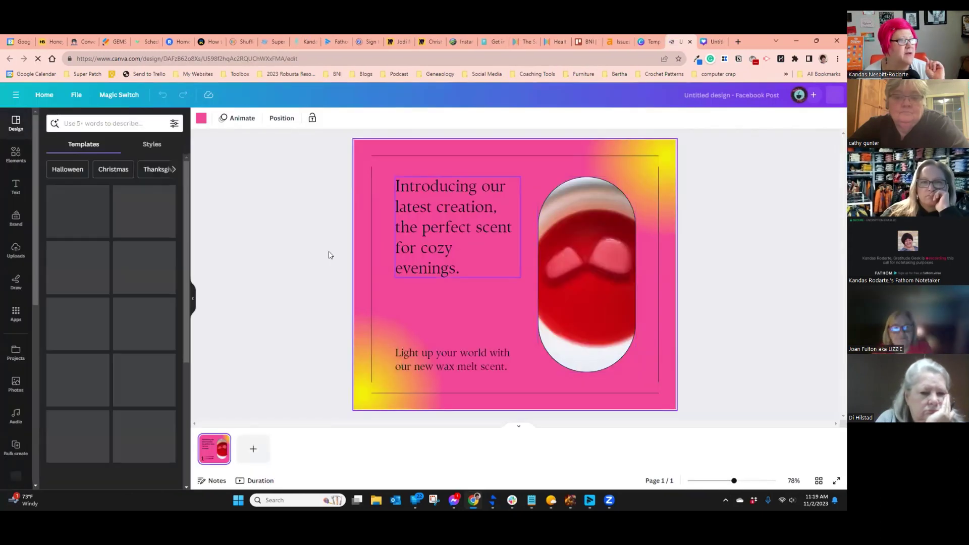
pyautogui.click(16, 250)
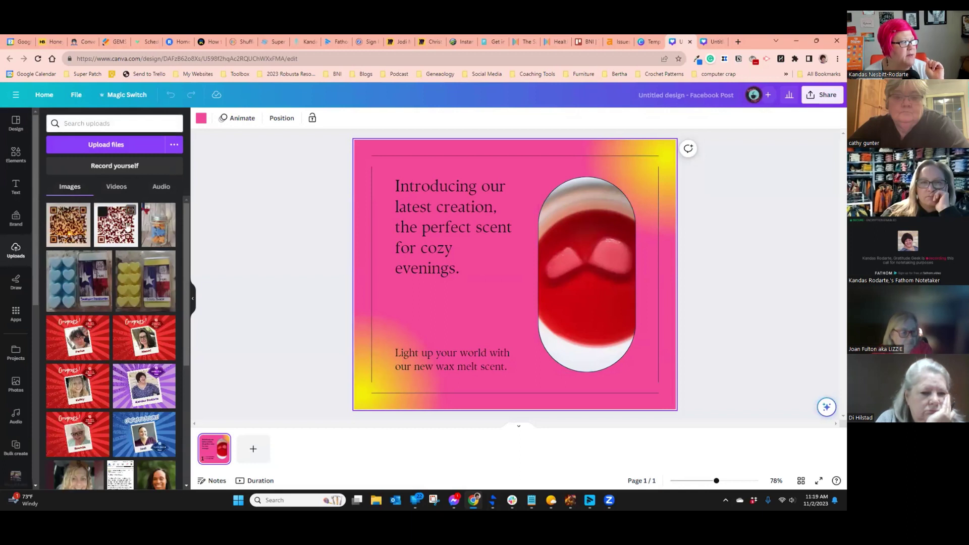
pyautogui.click(158, 232)
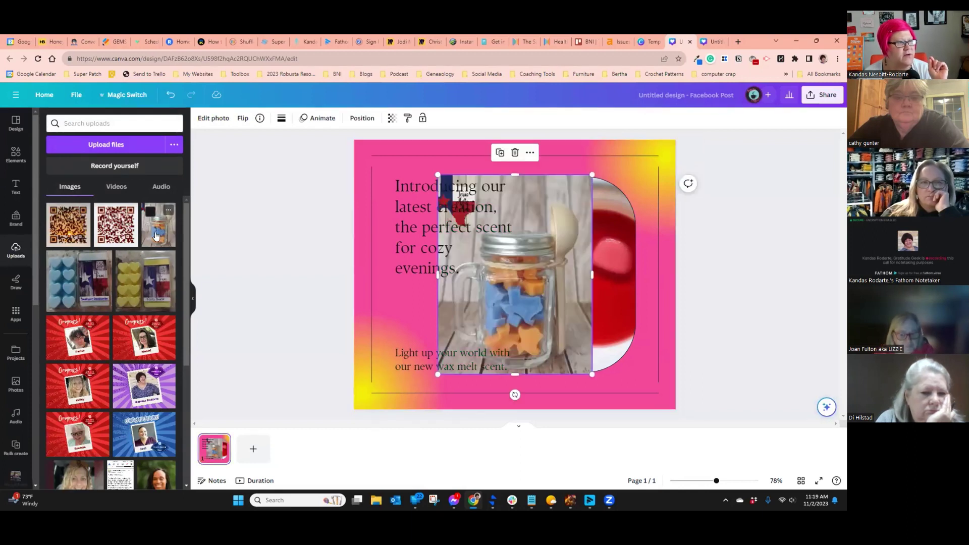
pyautogui.moveTo(509, 317); pyautogui.dragTo(616, 314)
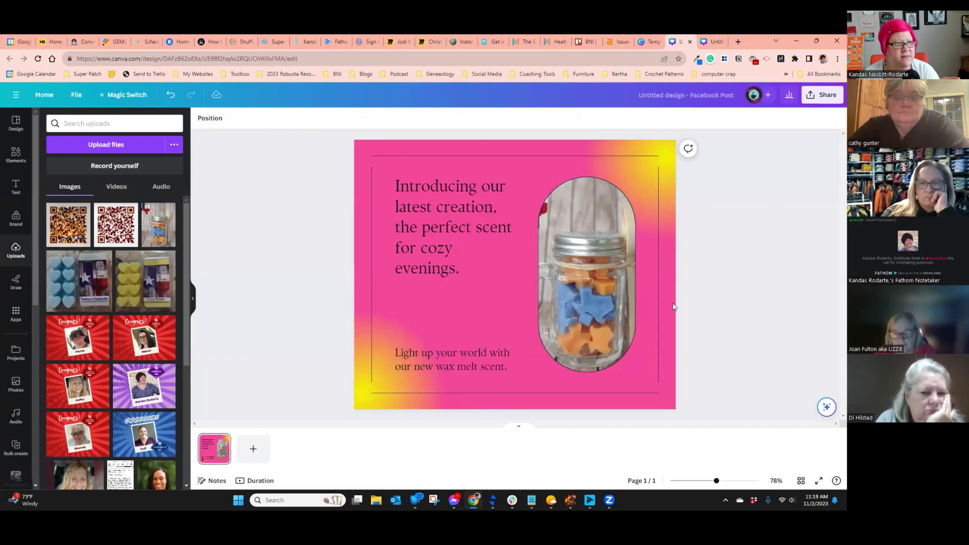
# - Replace the photo and its rounded frame with the full uploaded jar picture, placed on the right side of the pink page
pyautogui.click(599, 266)
pyautogui.press('Delete')
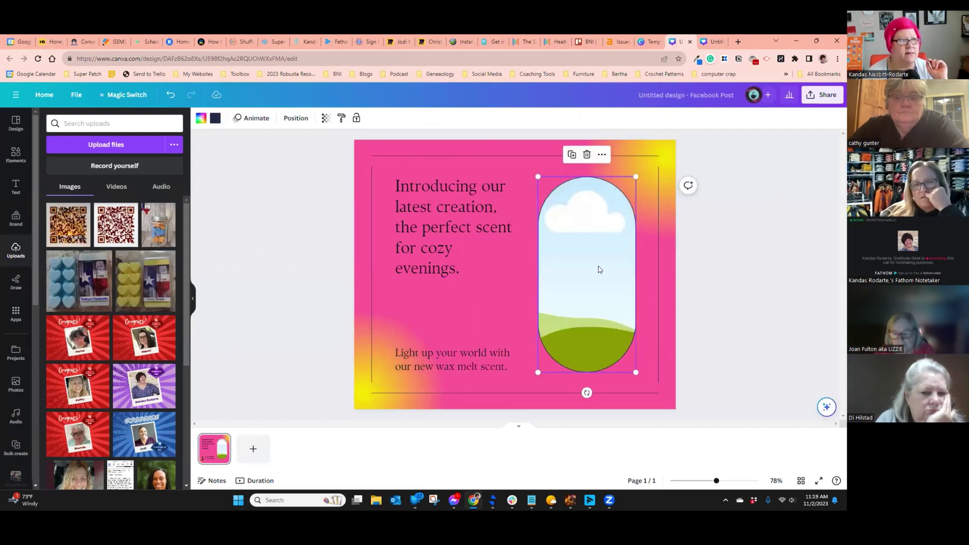
pyautogui.press('Delete')
pyautogui.click(161, 227)
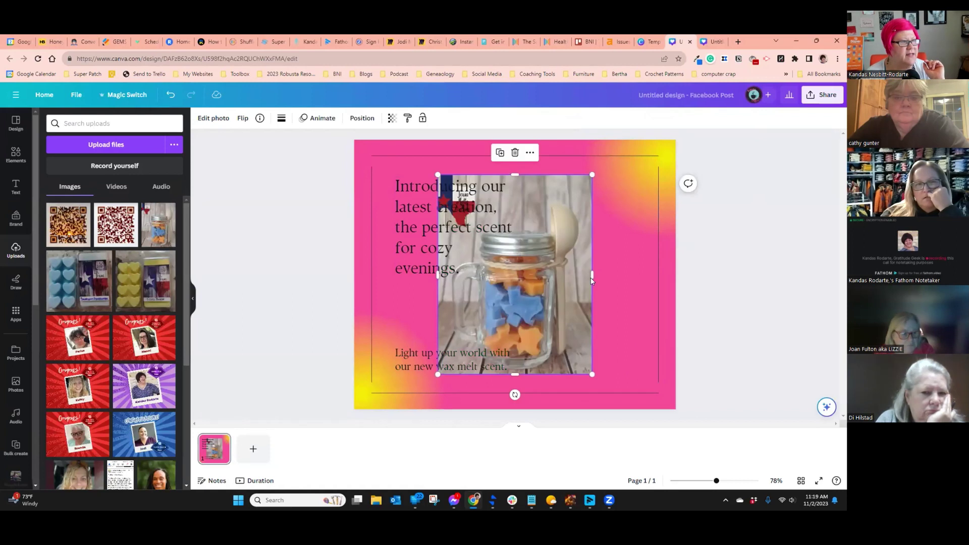
pyautogui.moveTo(544, 286); pyautogui.dragTo(594, 286)
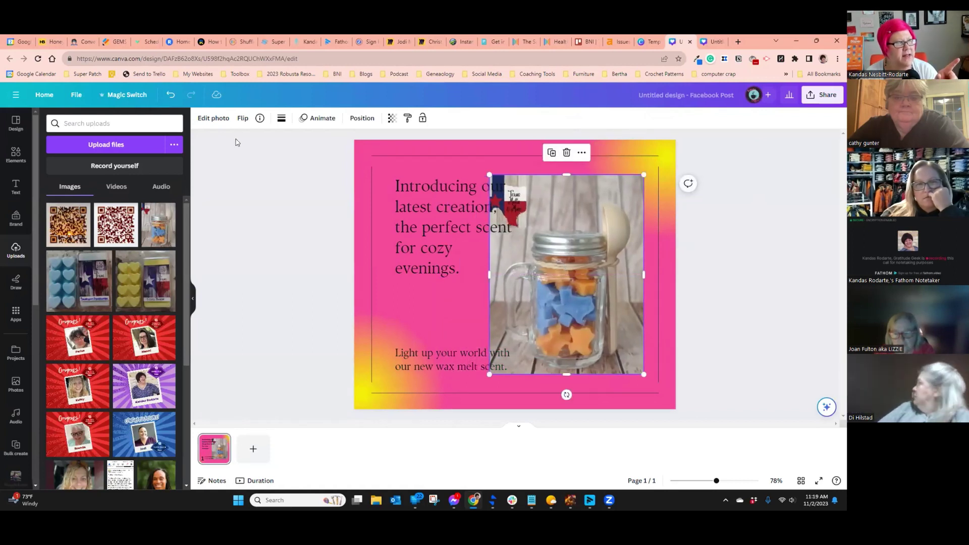
# - Remove the background from the jar picture and shift it slightly to the right
pyautogui.click(213, 118)
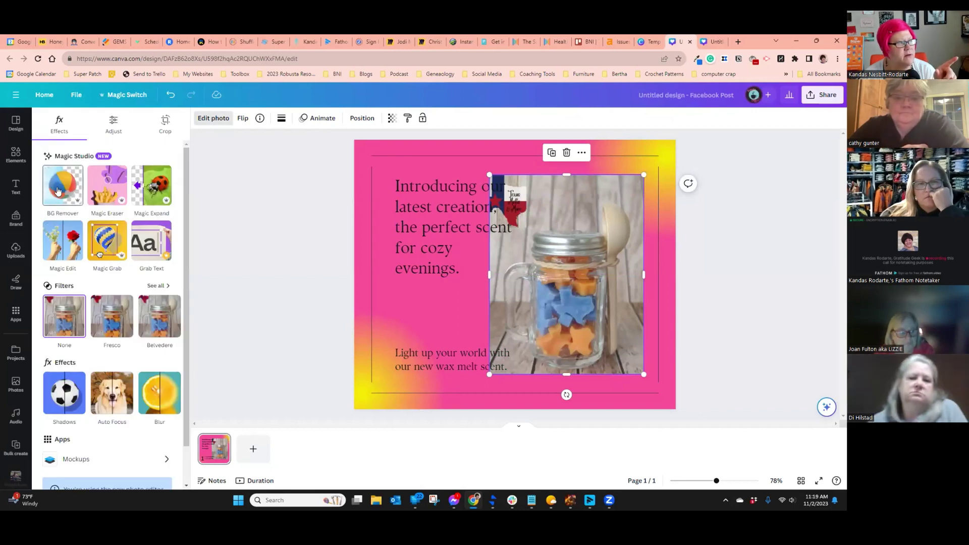
pyautogui.click(57, 191)
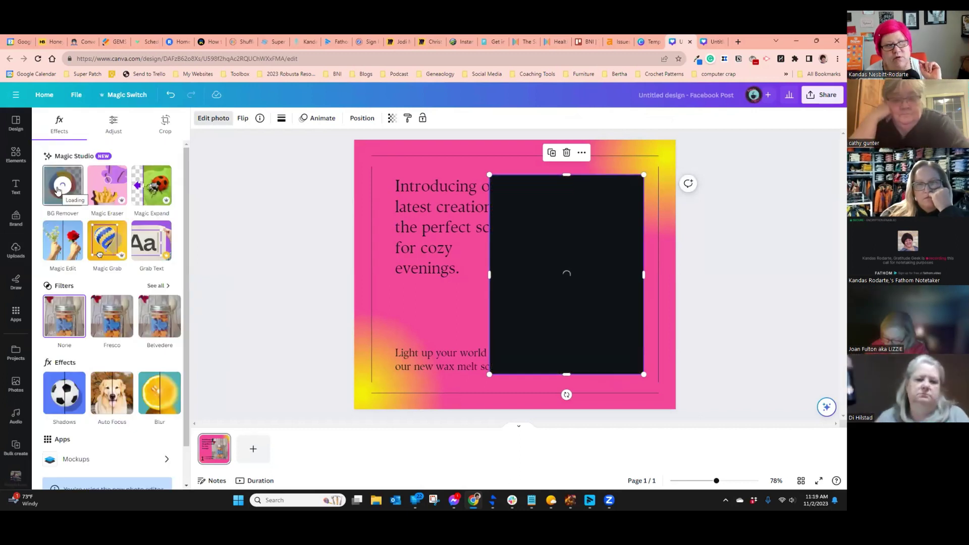
pyautogui.moveTo(588, 277); pyautogui.dragTo(596, 275)
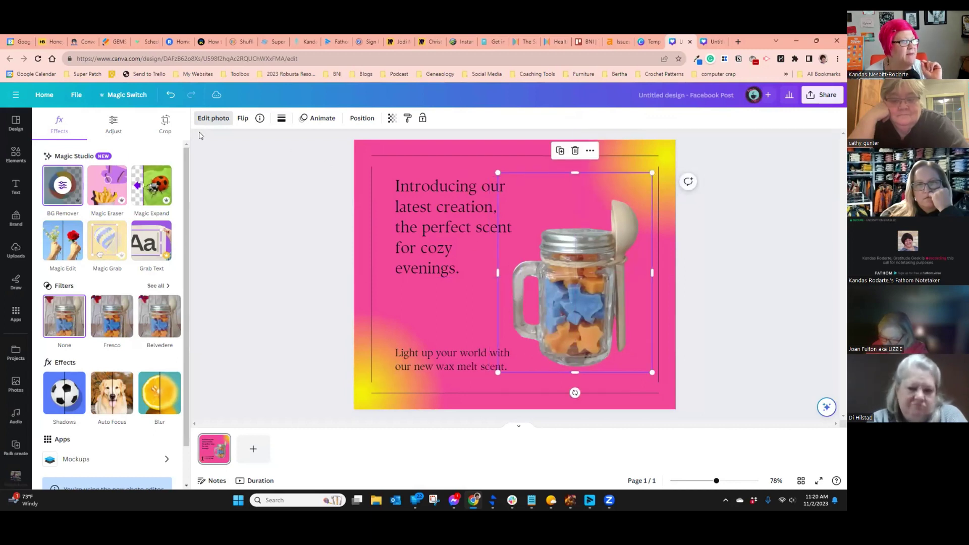
# - Apply a Drop shadow to the jar cutout
pyautogui.click(57, 395)
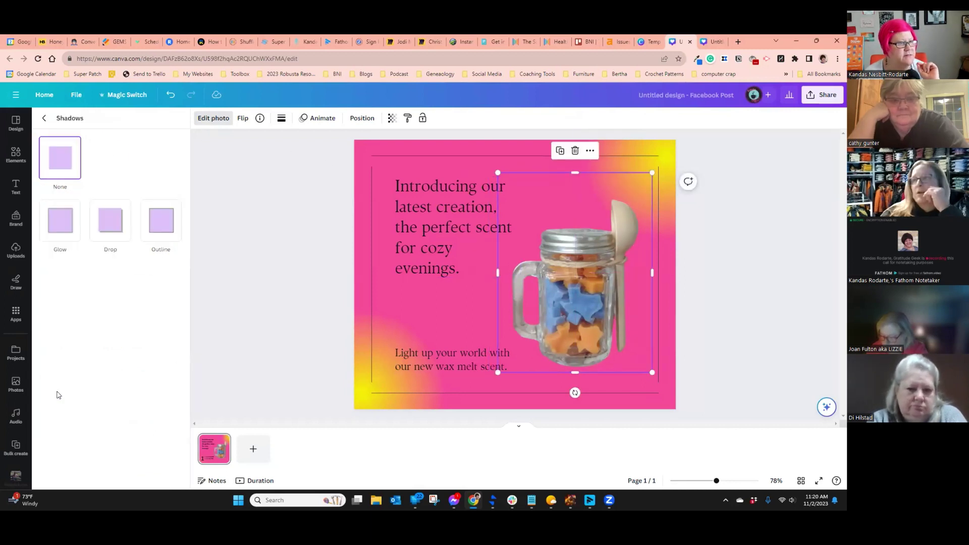
pyautogui.click(108, 233)
pyautogui.hotkey('ctrl', 'z')
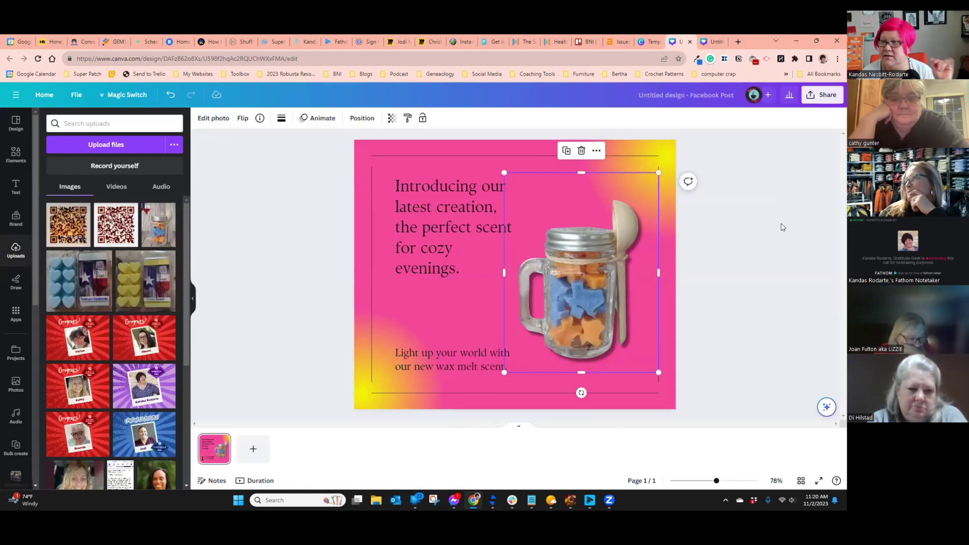
# - Close the template preview in the other tab, return to the Canva home page, and create a blank LinkedIn Post design
pyautogui.click(652, 42)
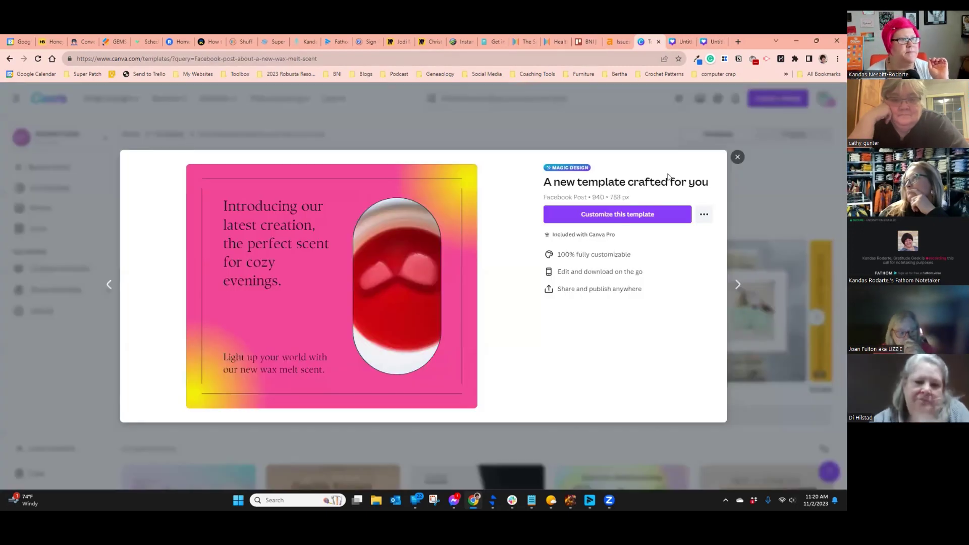
pyautogui.click(738, 157)
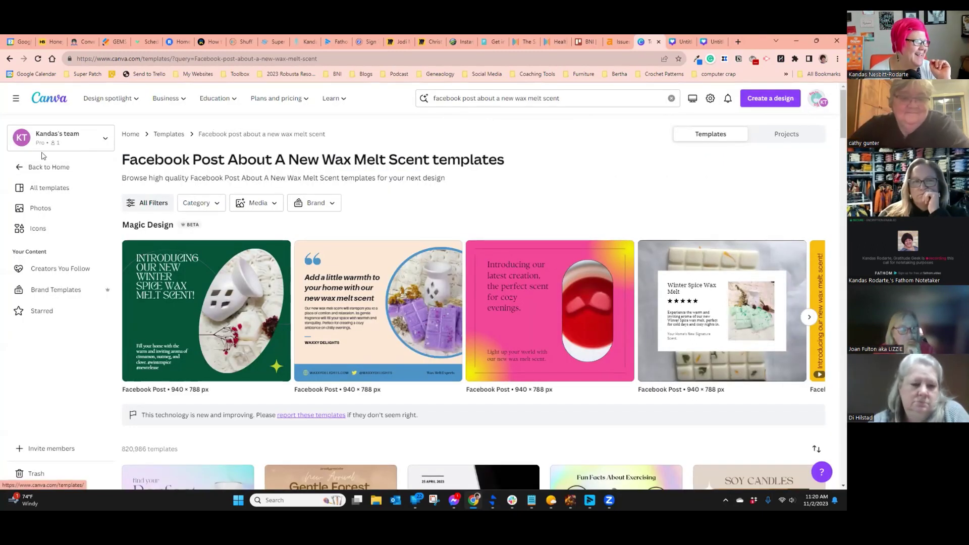
pyautogui.click(52, 100)
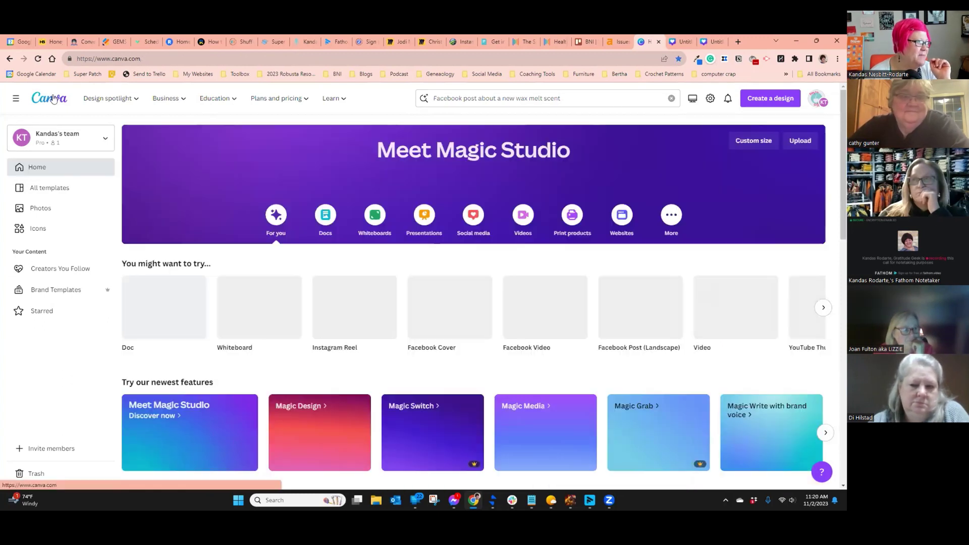
pyautogui.click(778, 98)
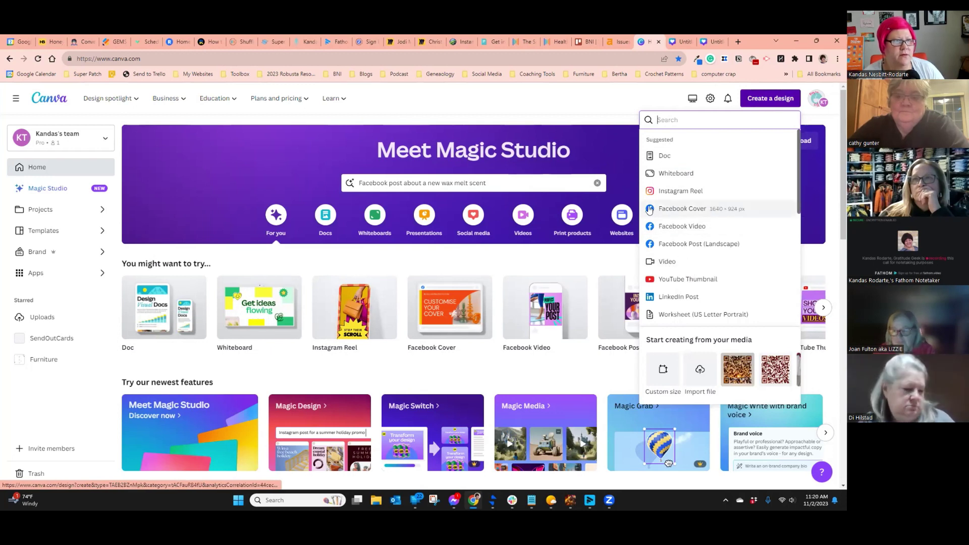
pyautogui.click(679, 297)
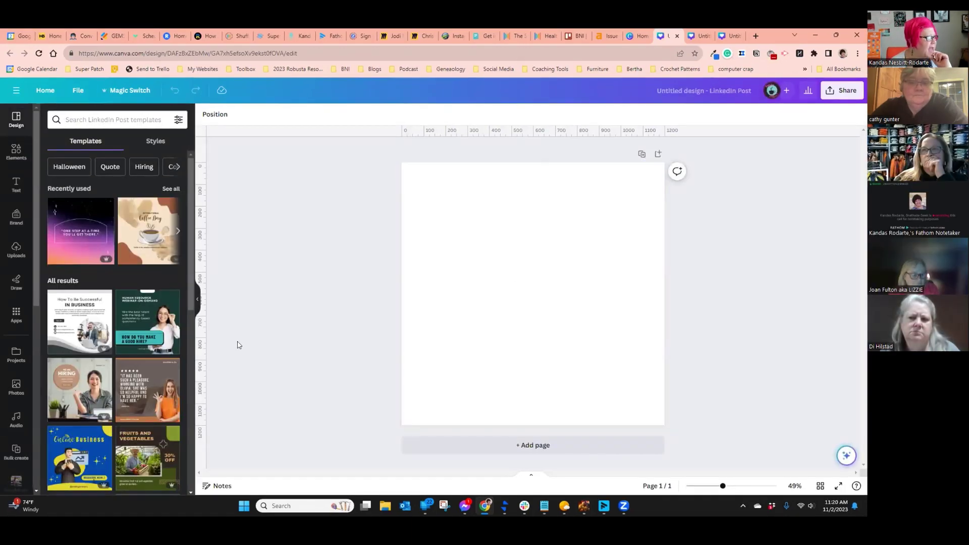
# - Search the Canva apps for "text to video" and open Magic Media's video generator
pyautogui.click(16, 314)
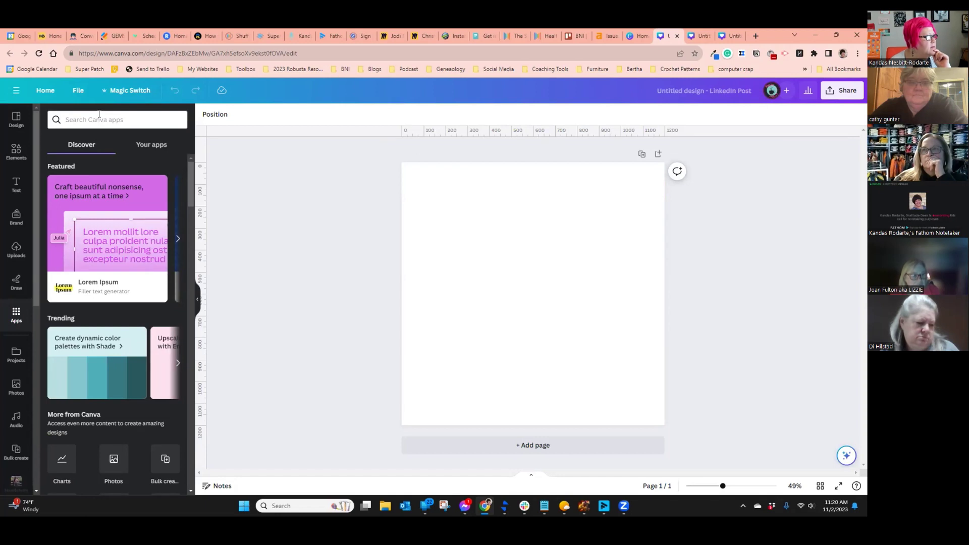
pyautogui.click(78, 116)
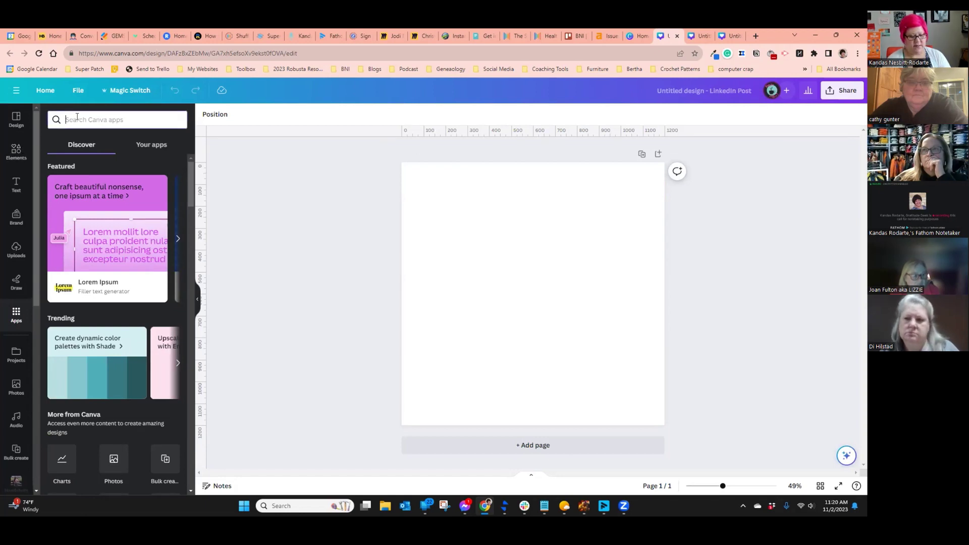
pyautogui.write('text to video')
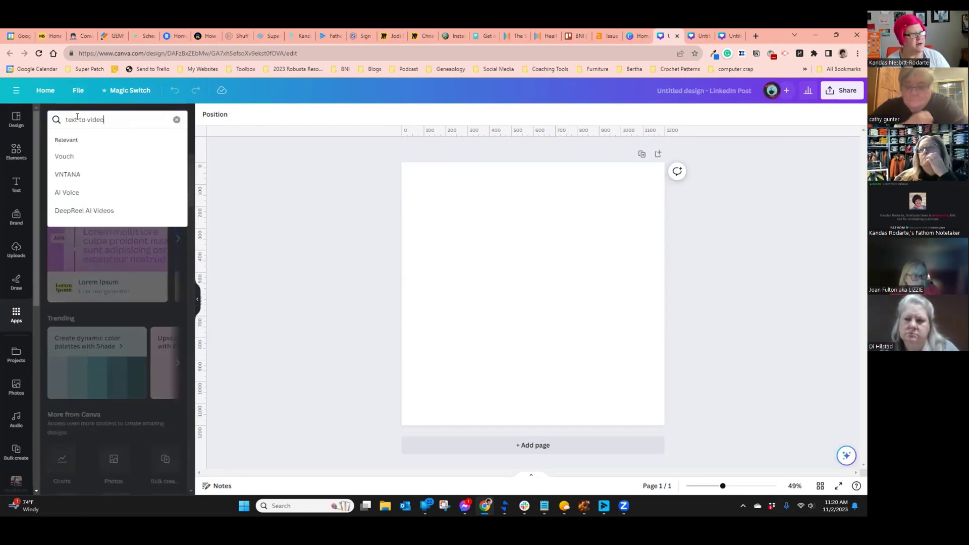
pyautogui.press('Return')
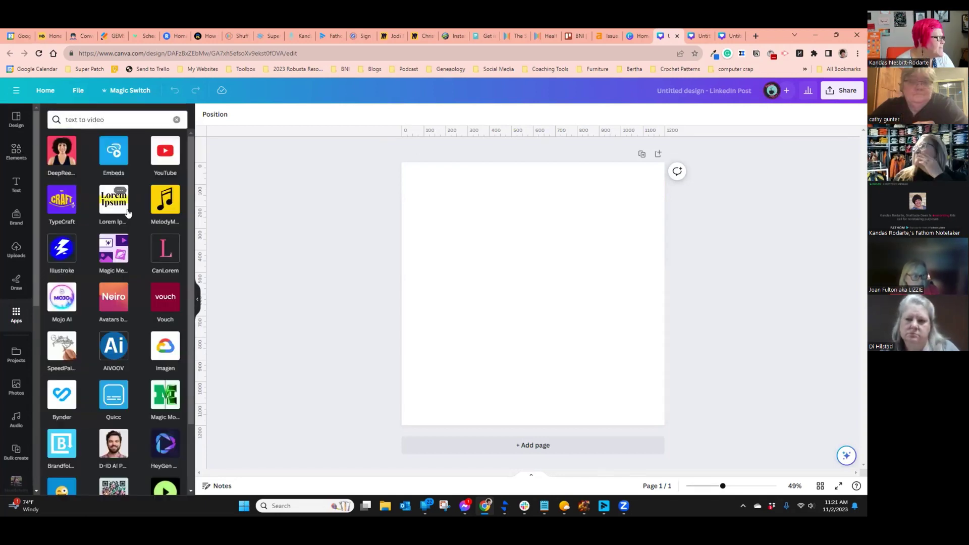
pyautogui.click(107, 253)
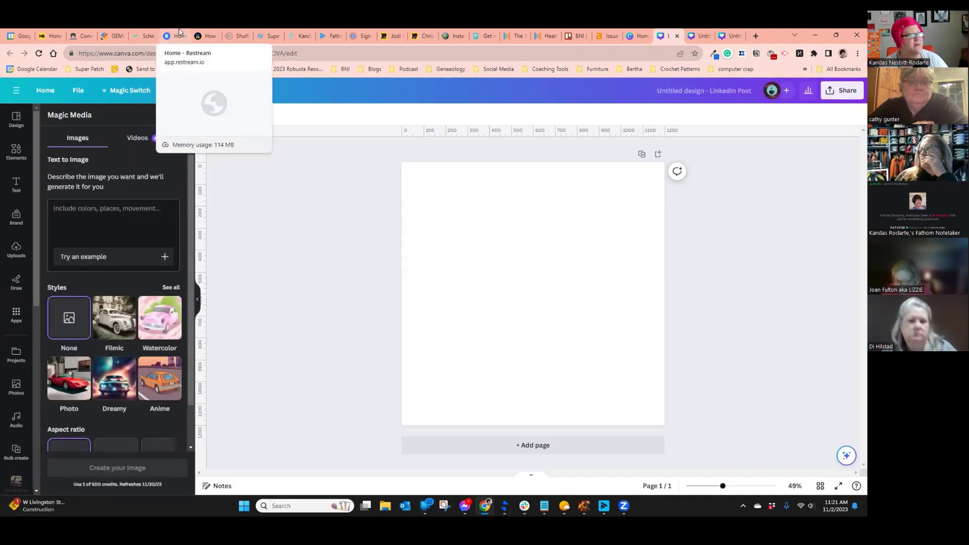
pyautogui.click(135, 139)
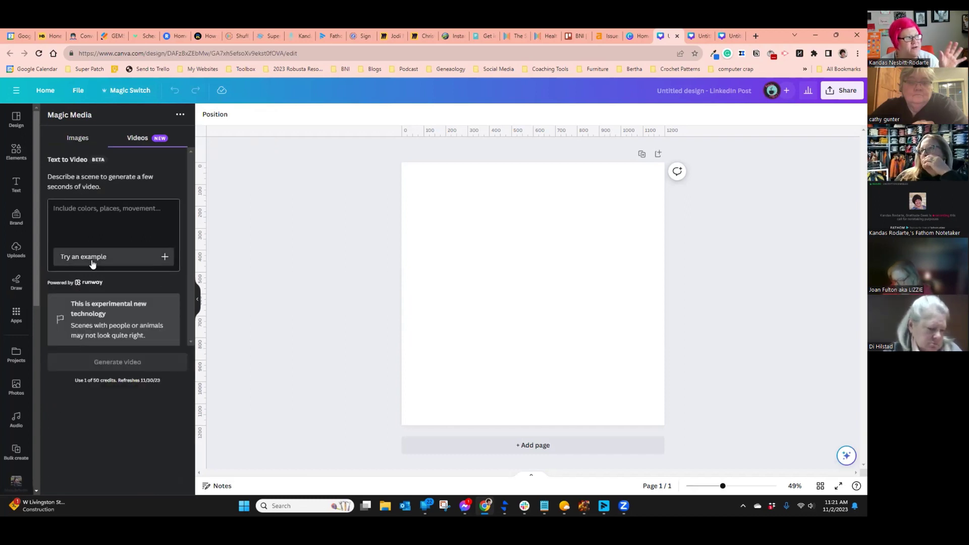
# - Generate a Magic Media video from the prompt "a lake with sailboats at sunset"
pyautogui.click(79, 205)
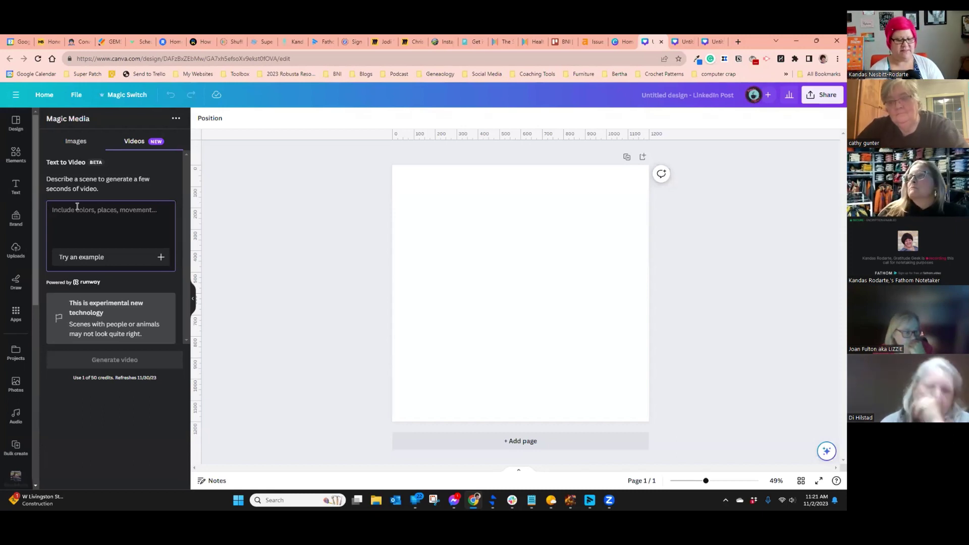
pyautogui.write('a l')
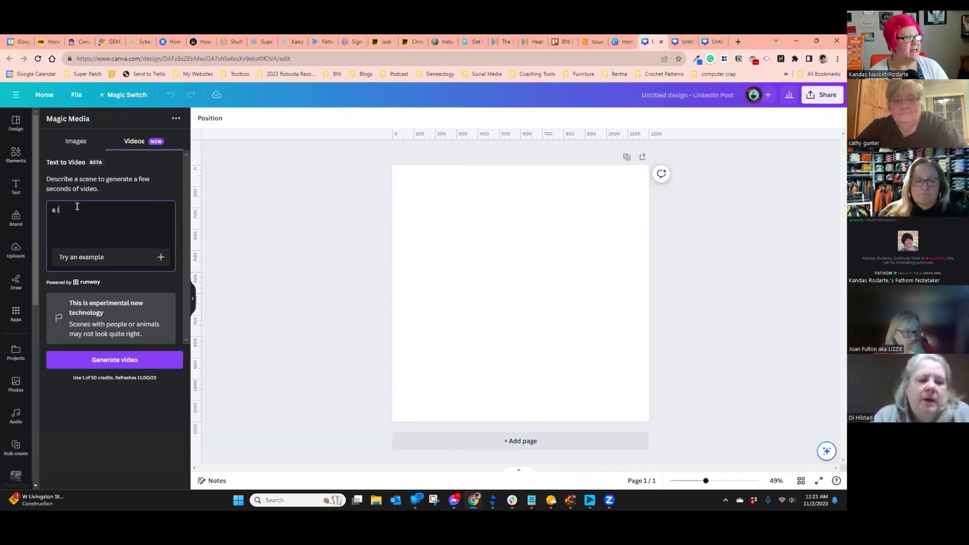
pyautogui.write('ake with sailboats at sunset')
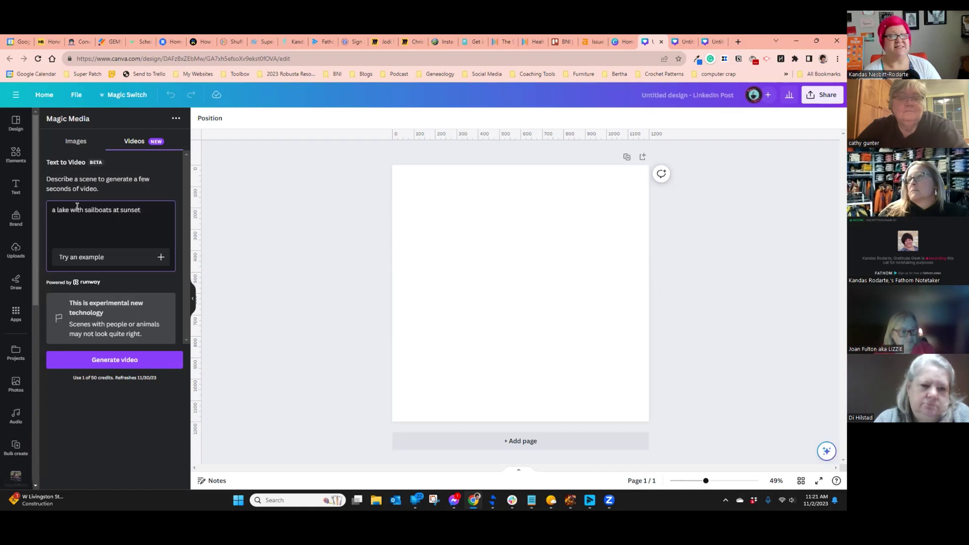
pyautogui.click(105, 361)
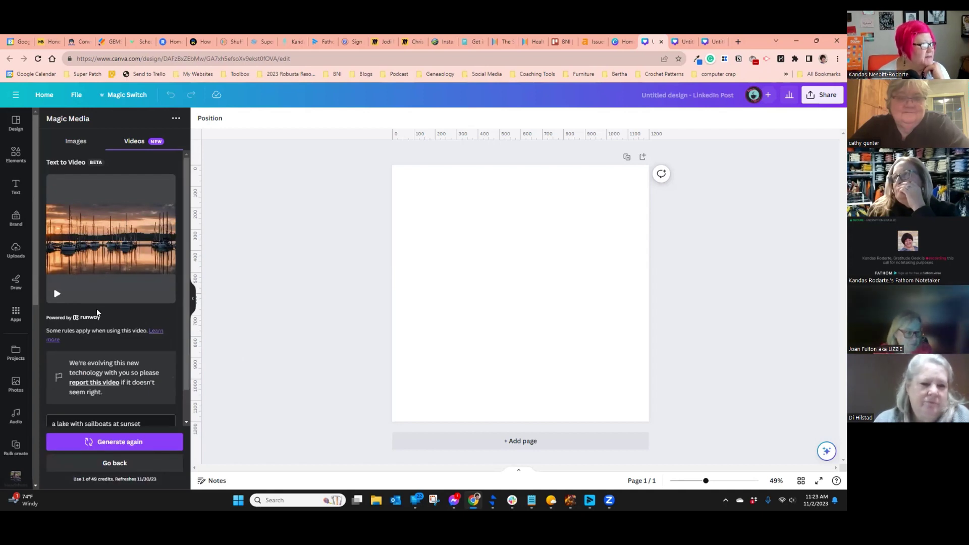
# - Add the generated sailboat video to the page, enlarge it to full page width, and align it with the page's top edge
pyautogui.click(117, 245)
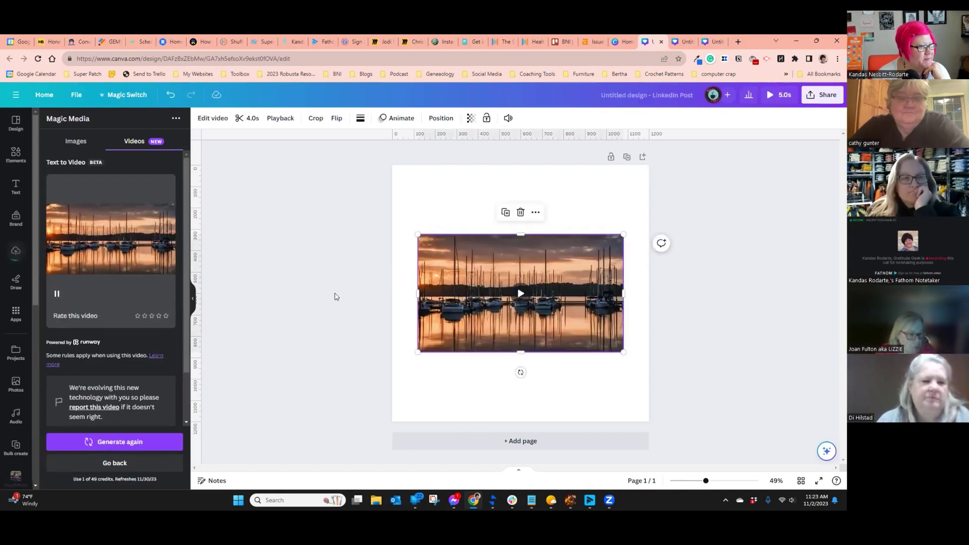
pyautogui.moveTo(460, 312); pyautogui.dragTo(435, 299)
pyautogui.moveTo(598, 338); pyautogui.dragTo(652, 367)
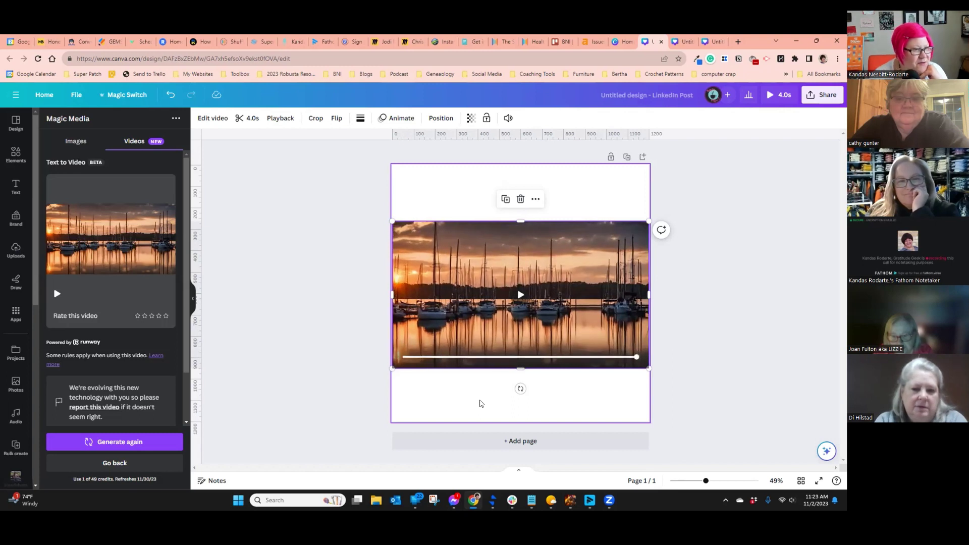
pyautogui.moveTo(444, 306); pyautogui.dragTo(508, 250)
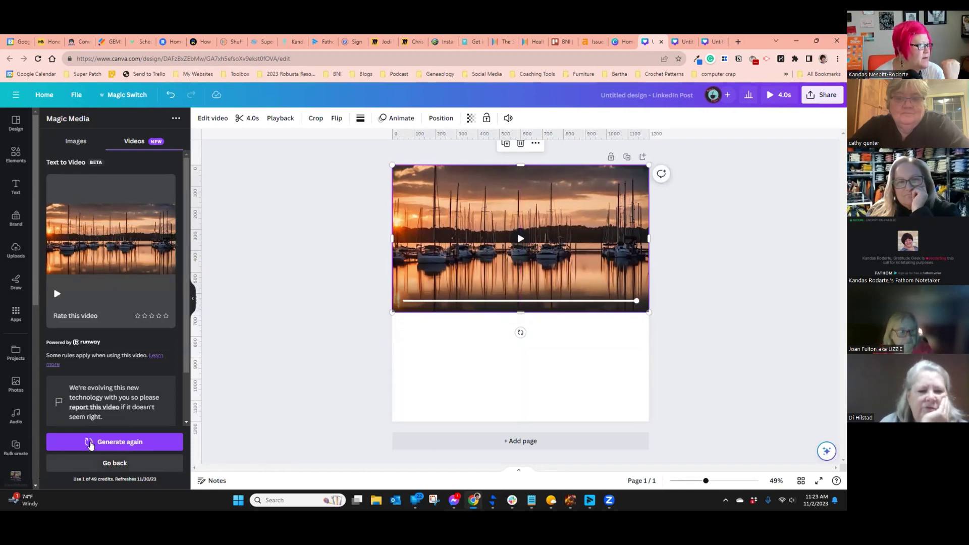
# - Generate another video after replacing the prompt with "coffee pouring into a coffee cup"
pyautogui.scroll(-1, 147, 403)
pyautogui.moveTo(141, 390); pyautogui.dragTo(51, 389)
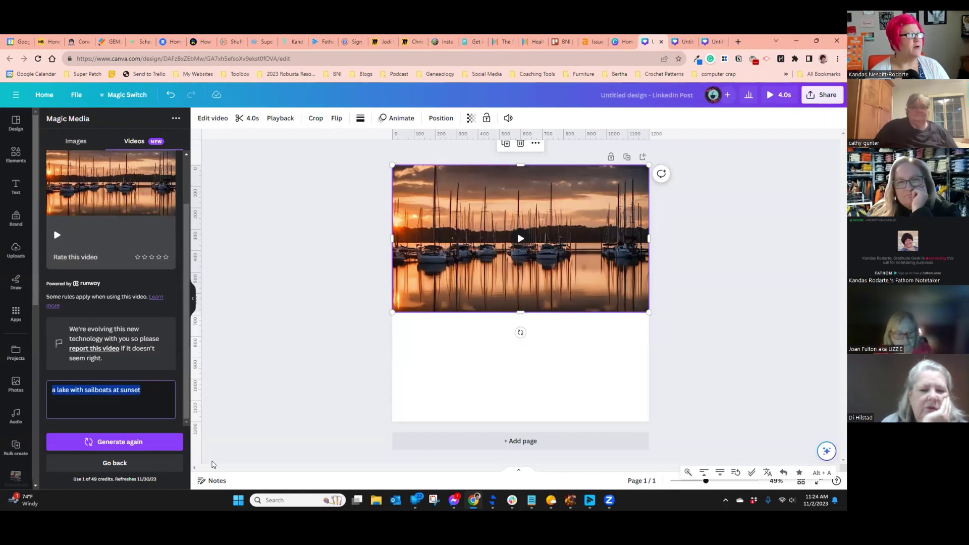
pyautogui.write('p')
pyautogui.press('BackSpace')
pyautogui.write('cof')
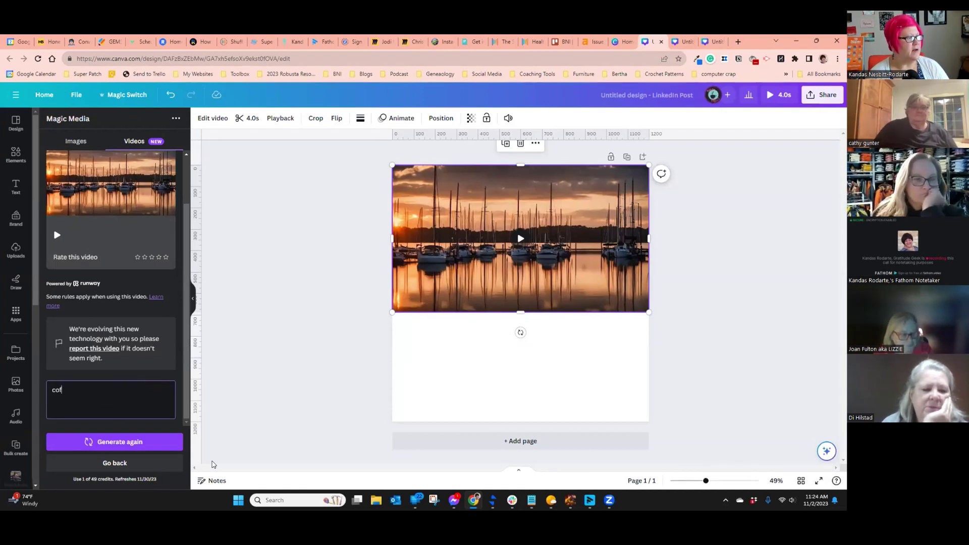
pyautogui.write('fee pouring into a co')
pyautogui.write('ee cup')
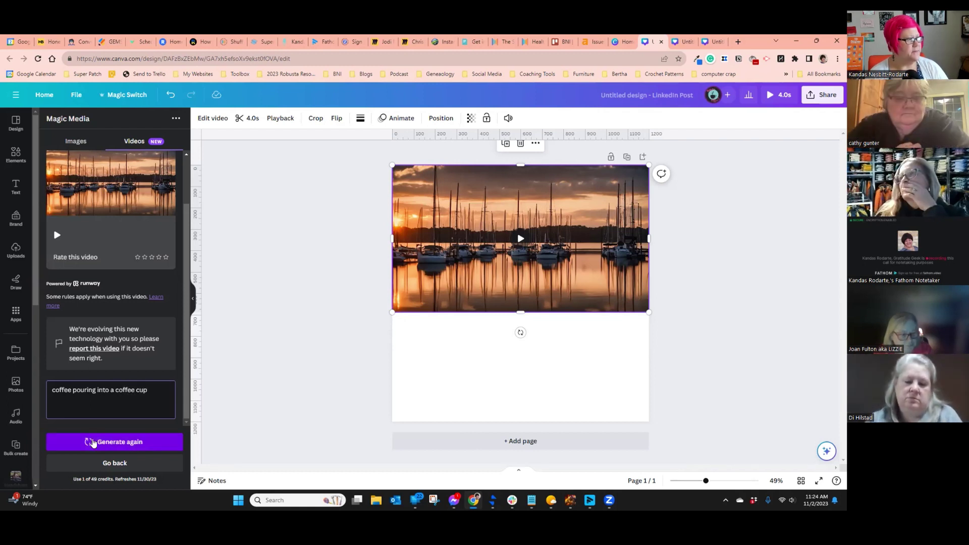
pyautogui.click(93, 442)
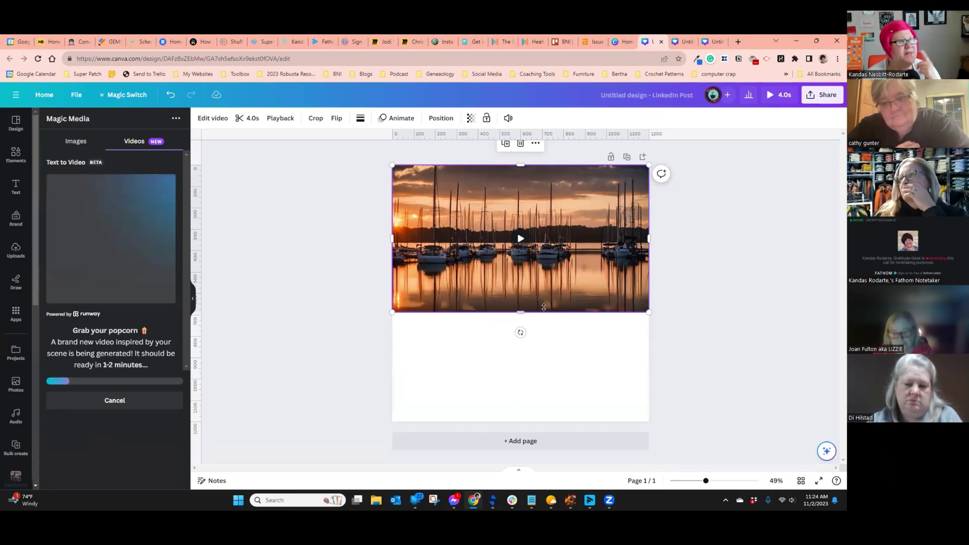
# - Play the sailboat video on the page and view the text options while the coffee video generates
pyautogui.click(518, 241)
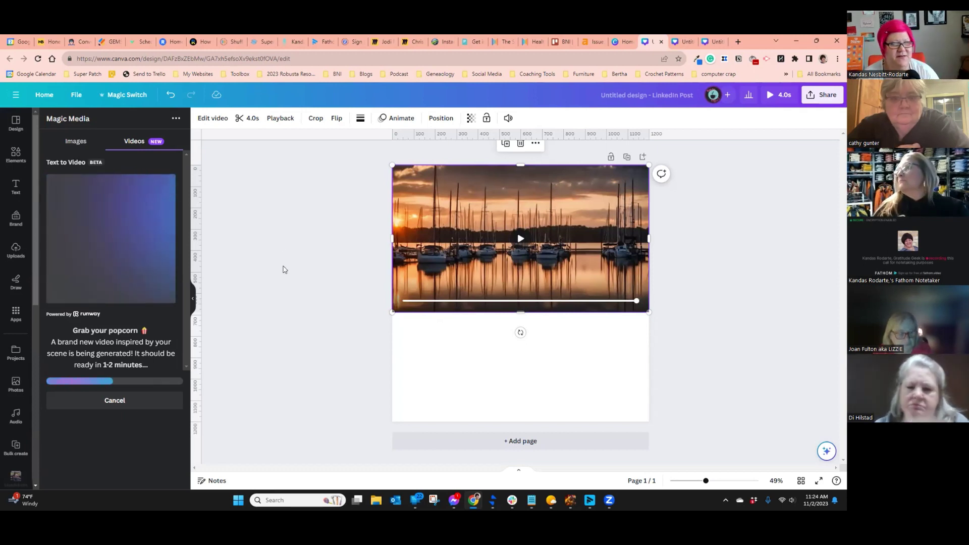
pyautogui.click(16, 187)
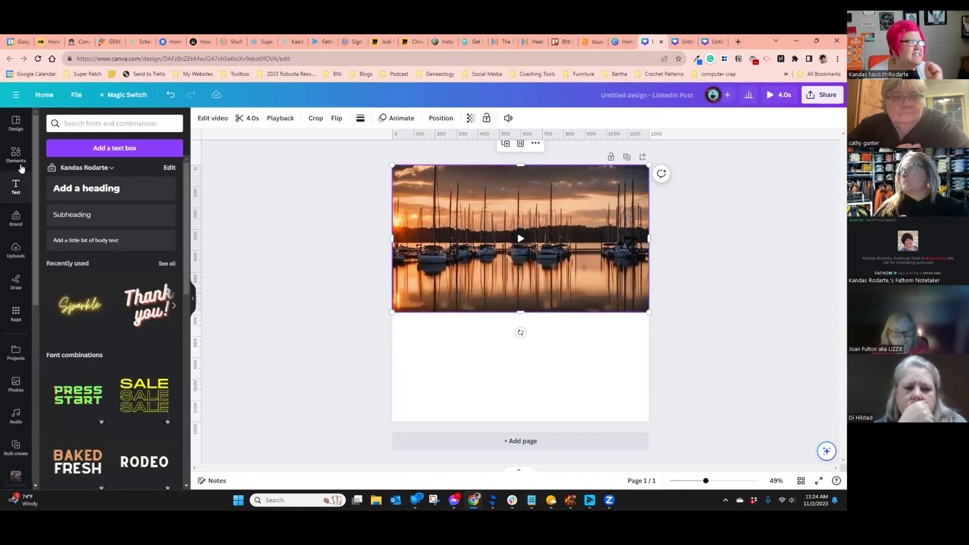
# - Return to Magic Media and place the generated coffee video over the lower half of the page
pyautogui.click(12, 315)
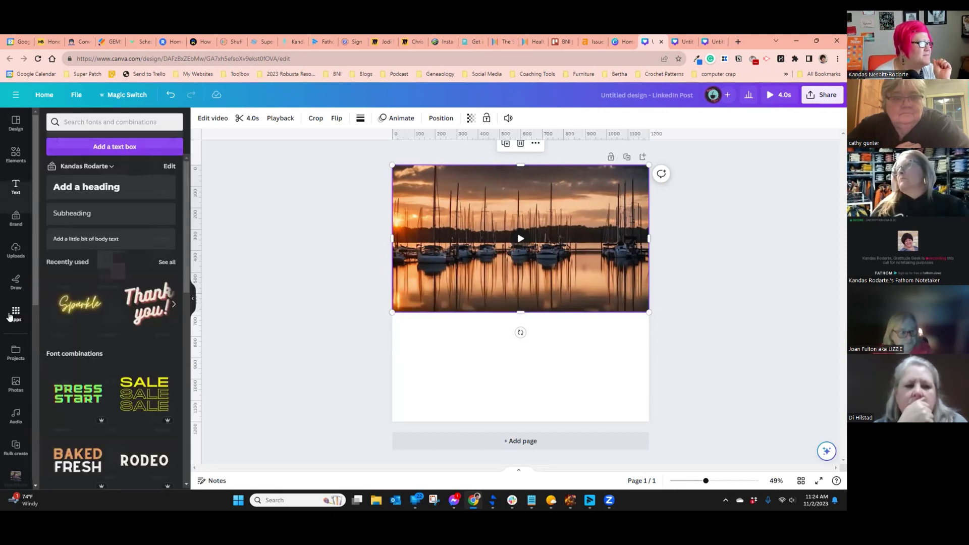
pyautogui.click(111, 250)
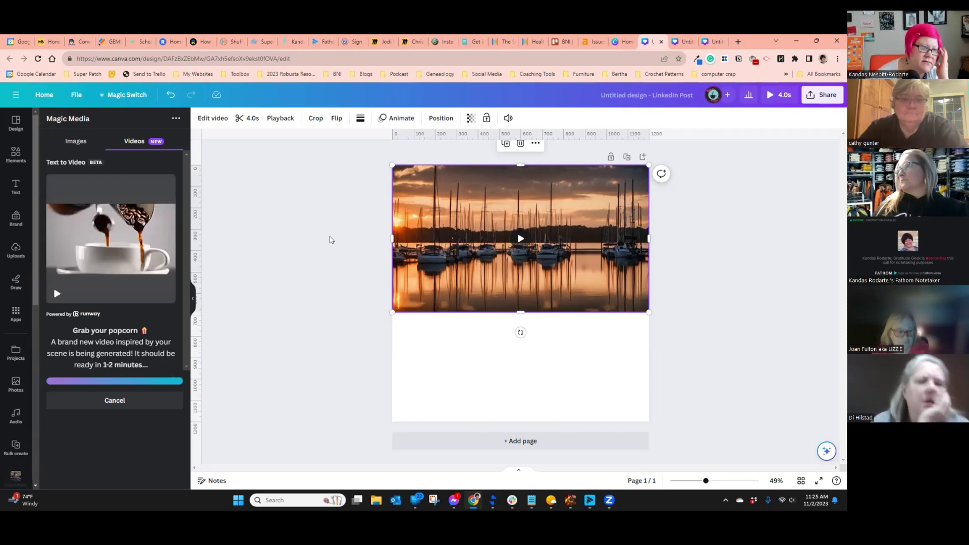
pyautogui.moveTo(116, 256); pyautogui.dragTo(549, 355)
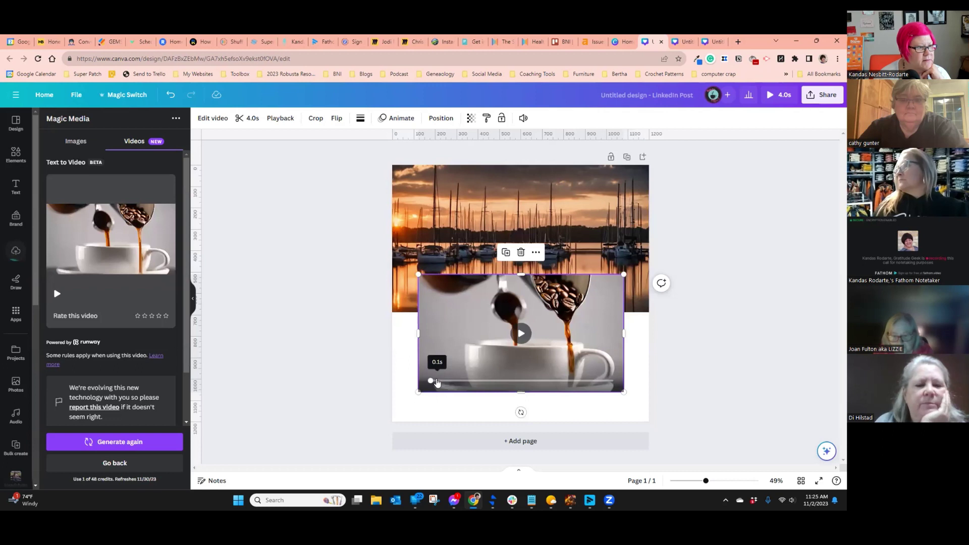
# - Play the coffee video on the page and delete the sailboat video behind it
pyautogui.click(521, 335)
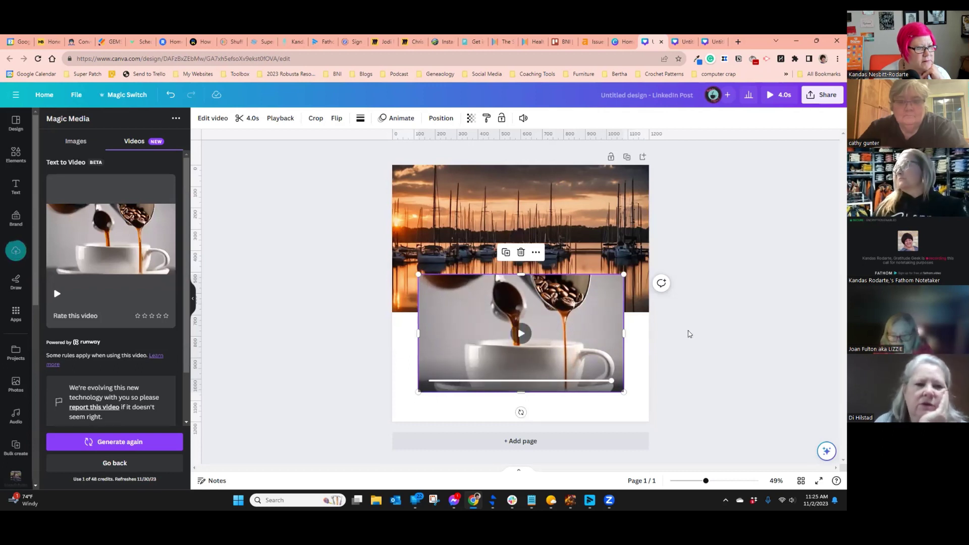
pyautogui.click(598, 231)
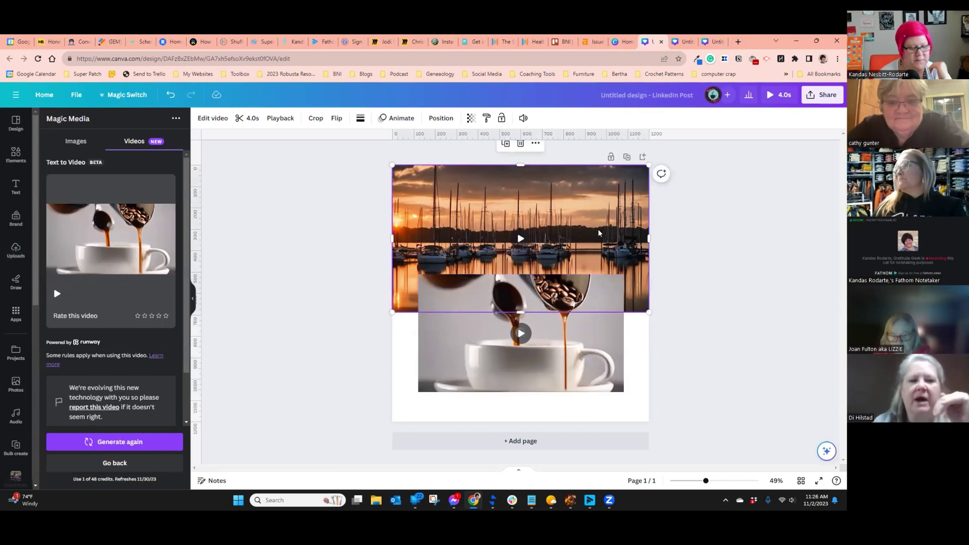
pyautogui.press('Delete')
# - Move the coffee video to the page's upper left corner and enlarge it to nearly the full page width
pyautogui.click(543, 285)
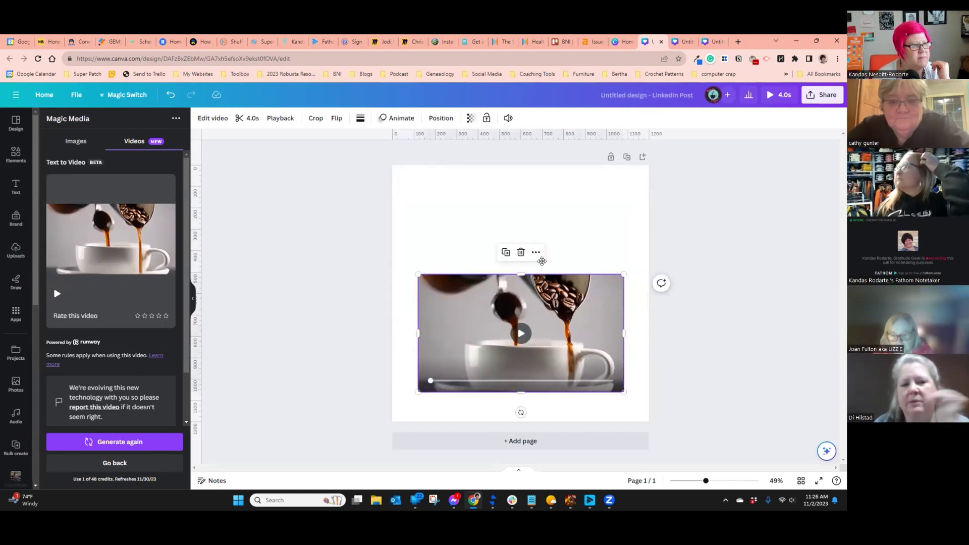
pyautogui.moveTo(542, 261); pyautogui.dragTo(516, 152)
pyautogui.moveTo(598, 283); pyautogui.dragTo(635, 322)
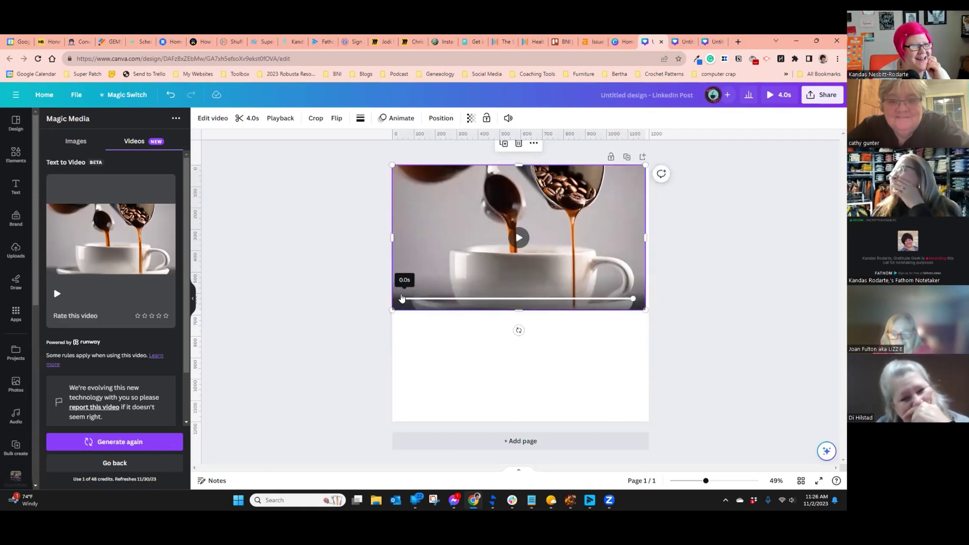
# - Crop away the left half of the coffee video, keeping the bean scoop and cup handle, and play the cropped clip
pyautogui.moveTo(465, 267); pyautogui.dragTo(482, 301)
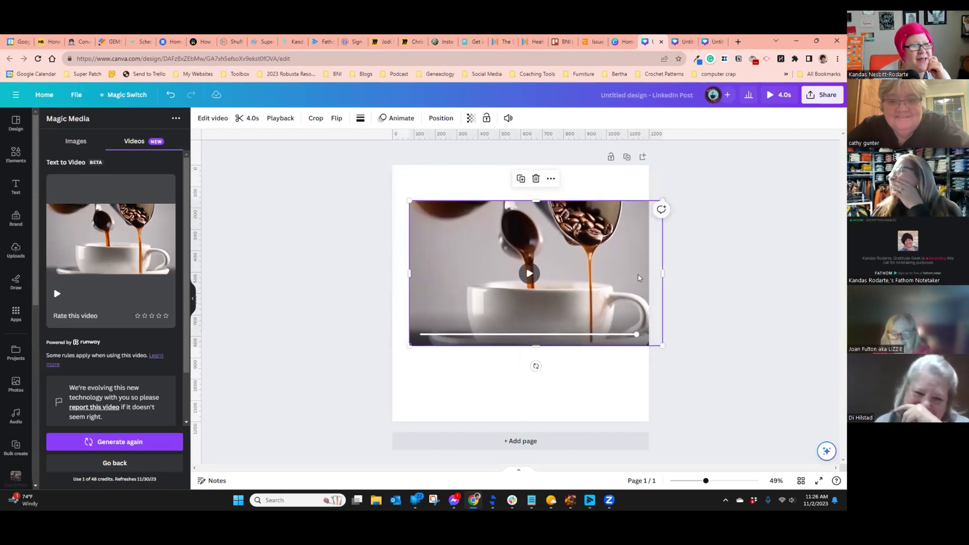
pyautogui.moveTo(660, 271); pyautogui.dragTo(550, 273)
pyautogui.click(479, 274)
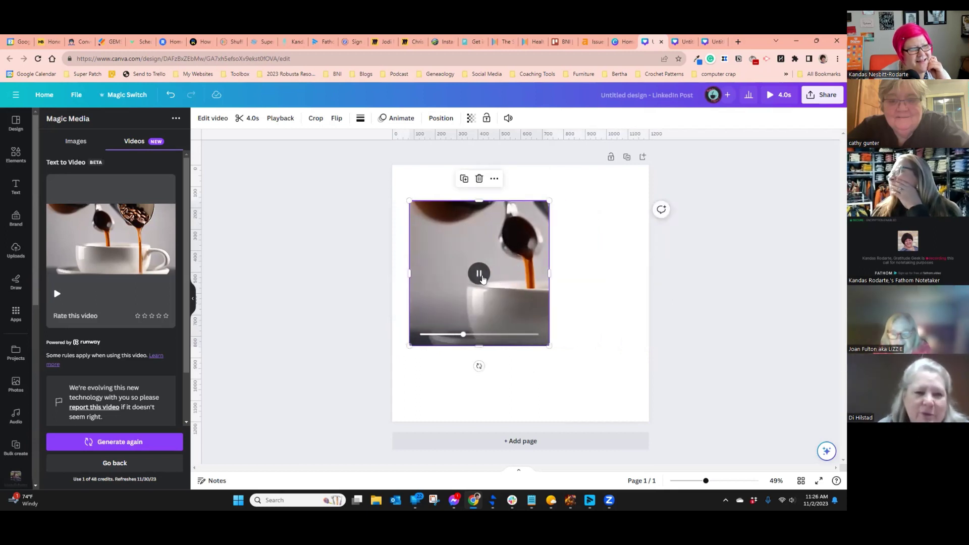
pyautogui.moveTo(550, 275); pyautogui.dragTo(646, 279)
pyautogui.moveTo(410, 273); pyautogui.dragTo(547, 274)
pyautogui.click(597, 273)
# - Move the cropped coffee video to the left part of the page and enlarge it to fill most of the page height
pyautogui.moveTo(613, 243); pyautogui.dragTo(457, 210)
pyautogui.moveTo(488, 312); pyautogui.dragTo(518, 352)
pyautogui.moveTo(469, 223); pyautogui.dragTo(490, 255)
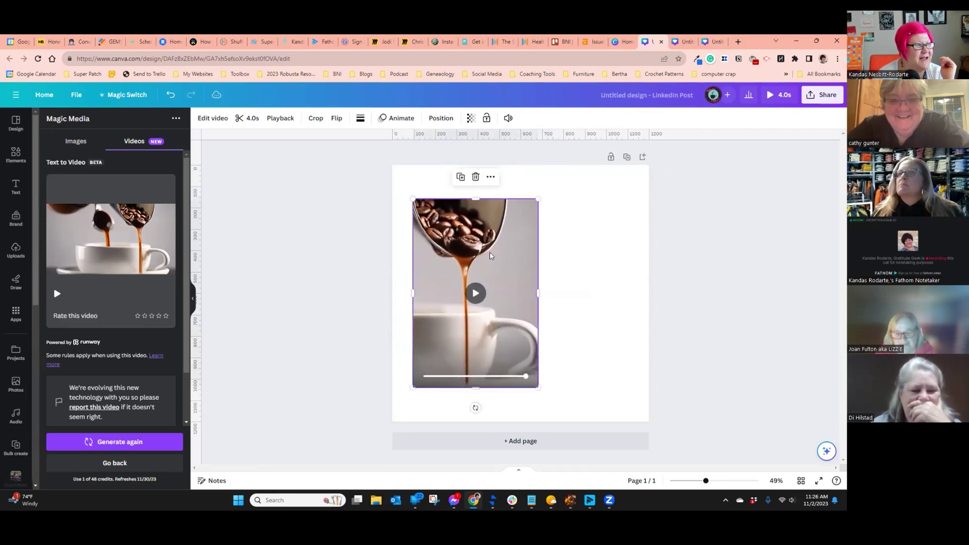
# - Add a dark brown square shape and stretch it to about 661 by 995 px, covering the coffee video with a margin
pyautogui.click(15, 154)
pyautogui.click(57, 197)
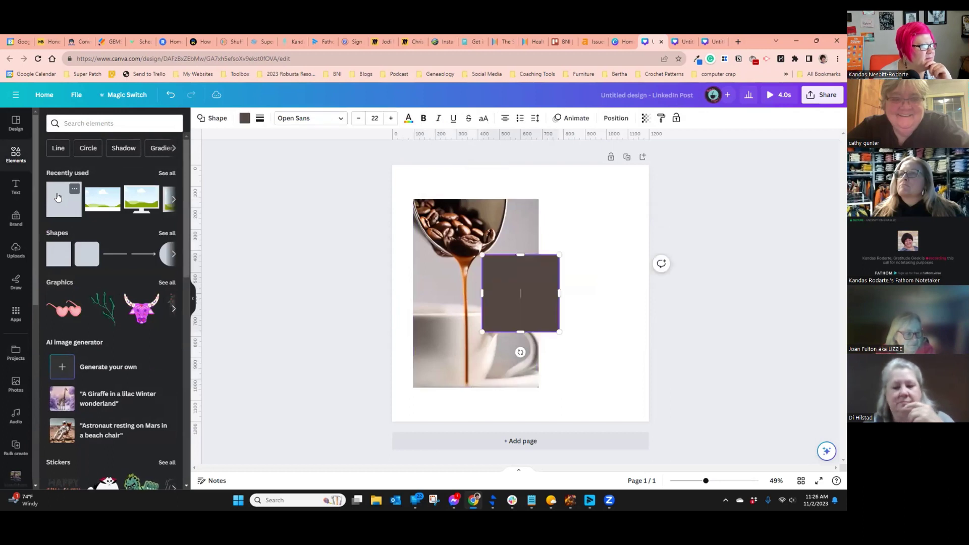
pyautogui.moveTo(539, 318)
pyautogui.mouseDown()
pyautogui.moveTo(457, 251)
pyautogui.moveTo(546, 306)
pyautogui.mouseUp()
pyautogui.moveTo(474, 305); pyautogui.dragTo(475, 406)
# - Send the brown rectangle behind the coffee video and centre the video on it as a frame
pyautogui.click(610, 119)
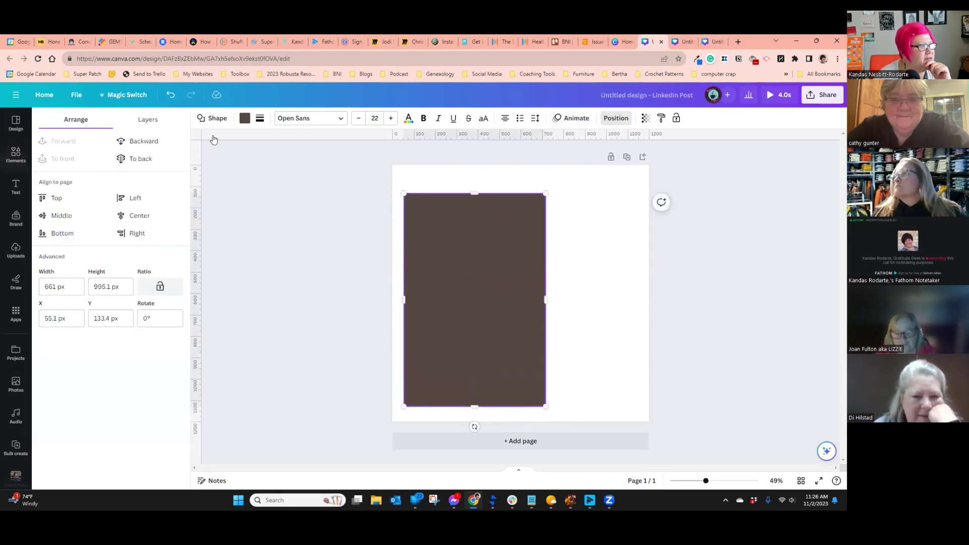
pyautogui.click(143, 159)
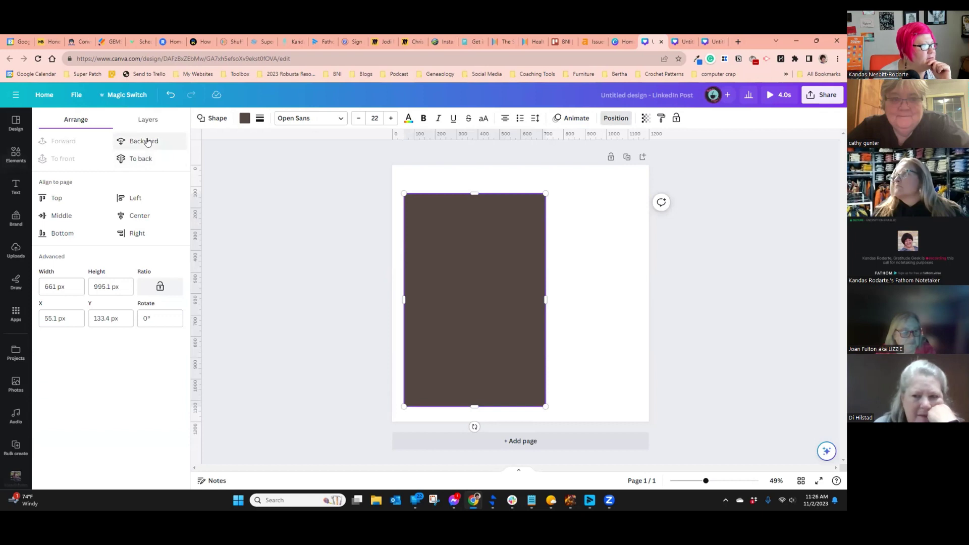
pyautogui.moveTo(473, 272); pyautogui.dragTo(473, 276)
# - Group the coffee video with its brown frame and move the group slightly up on the page
pyautogui.click(595, 277)
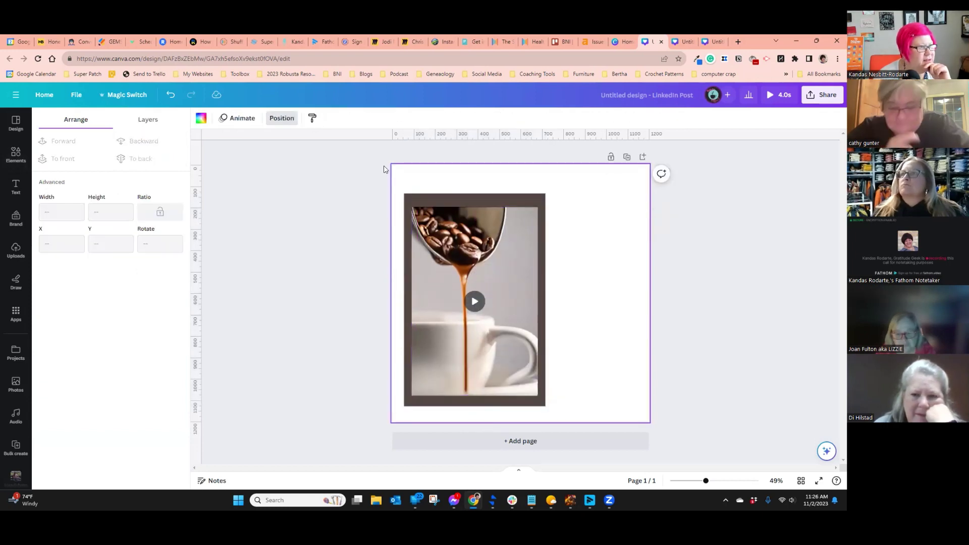
pyautogui.moveTo(393, 173); pyautogui.dragTo(548, 394)
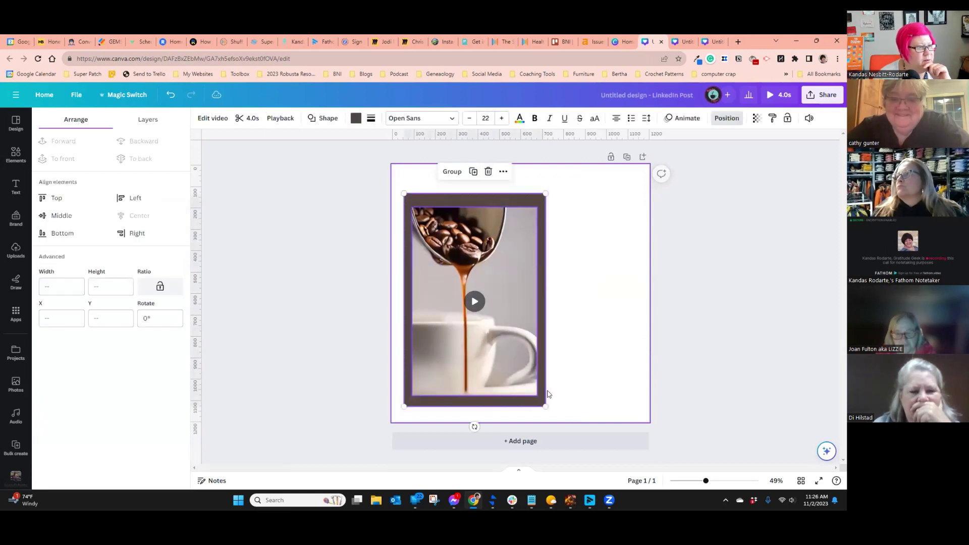
pyautogui.click(448, 171)
pyautogui.moveTo(489, 262); pyautogui.dragTo(490, 254)
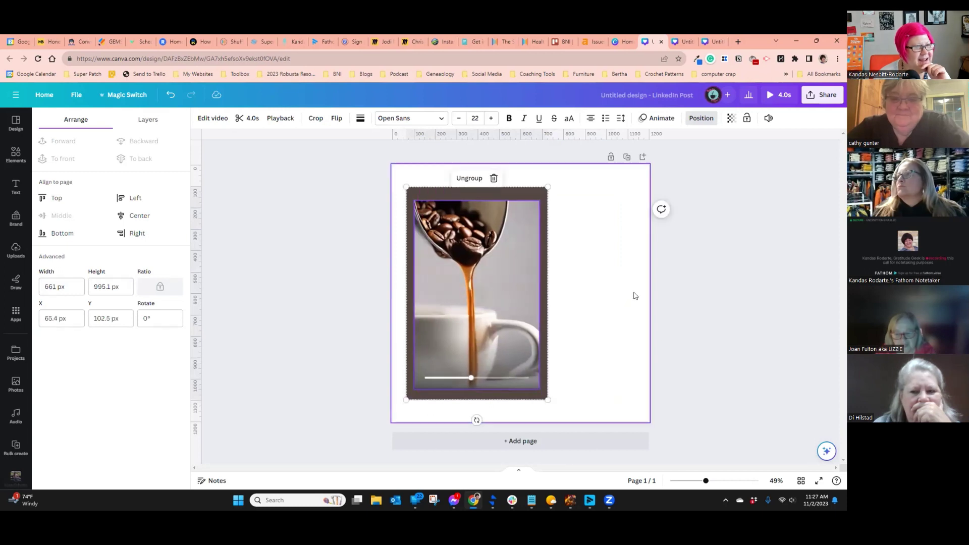
# - Set the page background to the brand palette's light grey-beige and the frame around the video to its medium brown
pyautogui.click(617, 290)
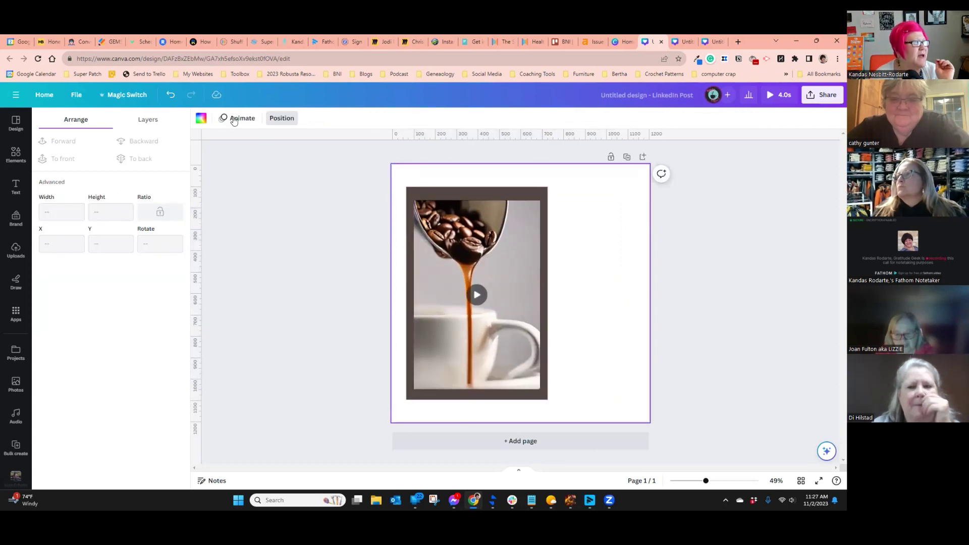
pyautogui.click(201, 118)
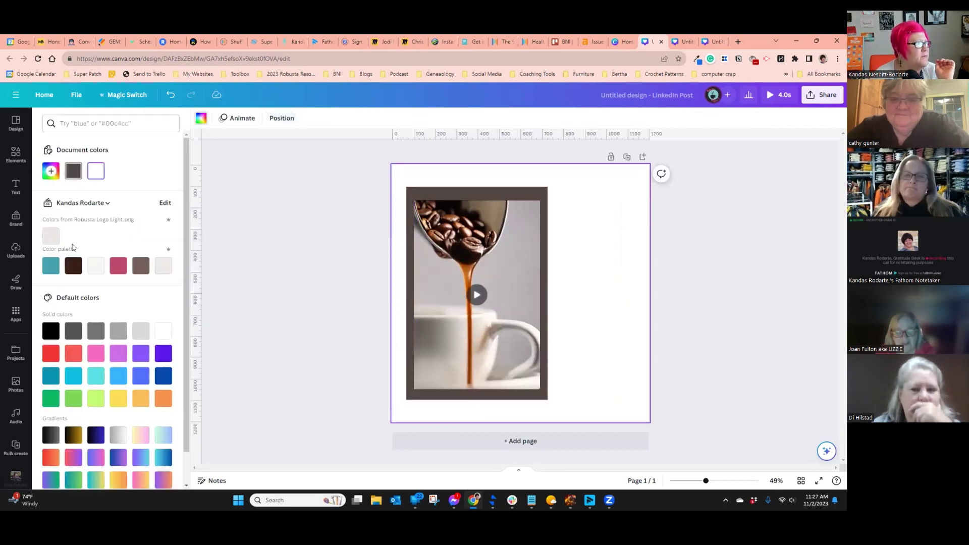
pyautogui.click(163, 267)
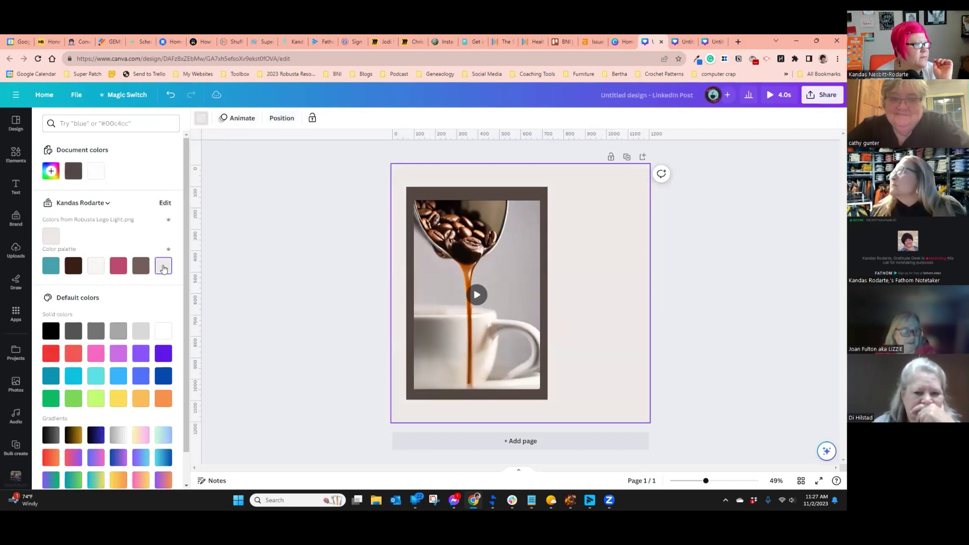
pyautogui.click(463, 192)
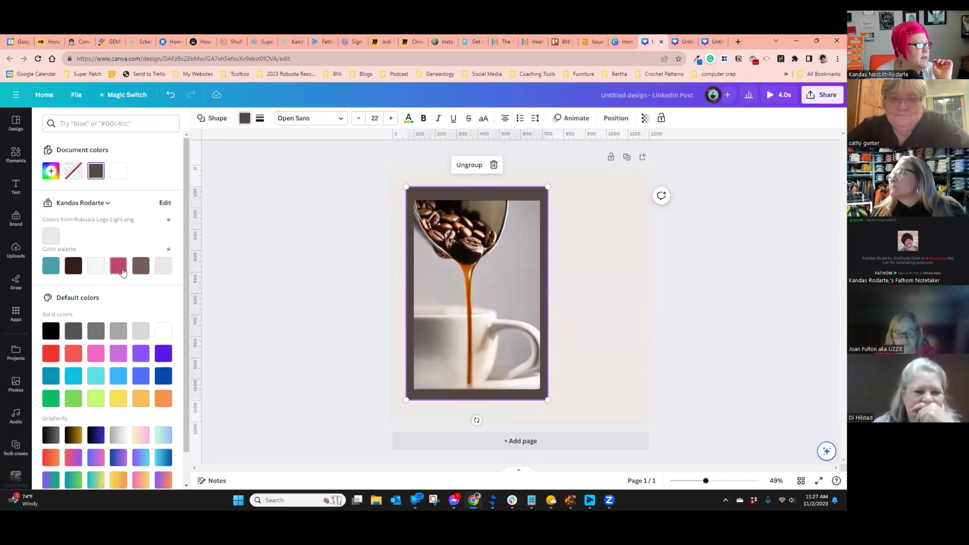
pyautogui.click(142, 267)
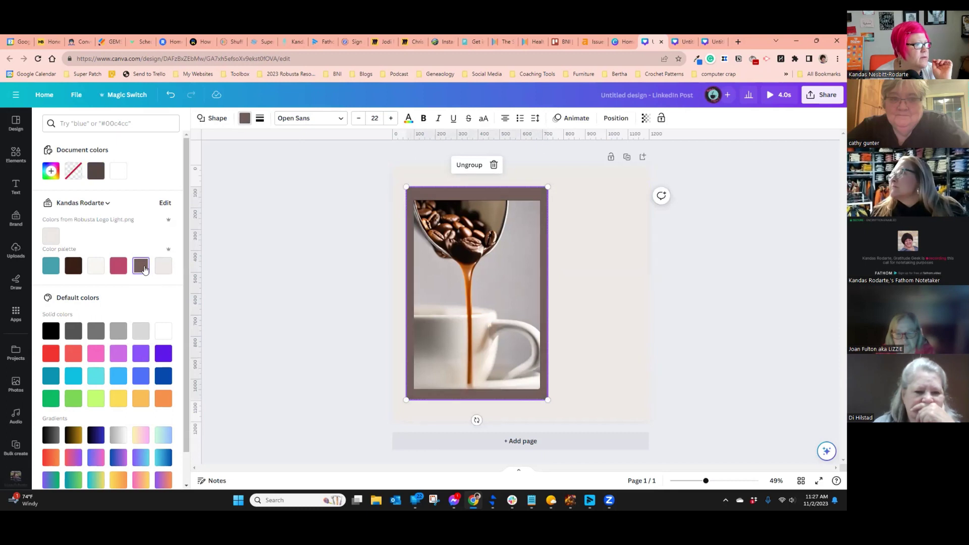
pyautogui.click(598, 270)
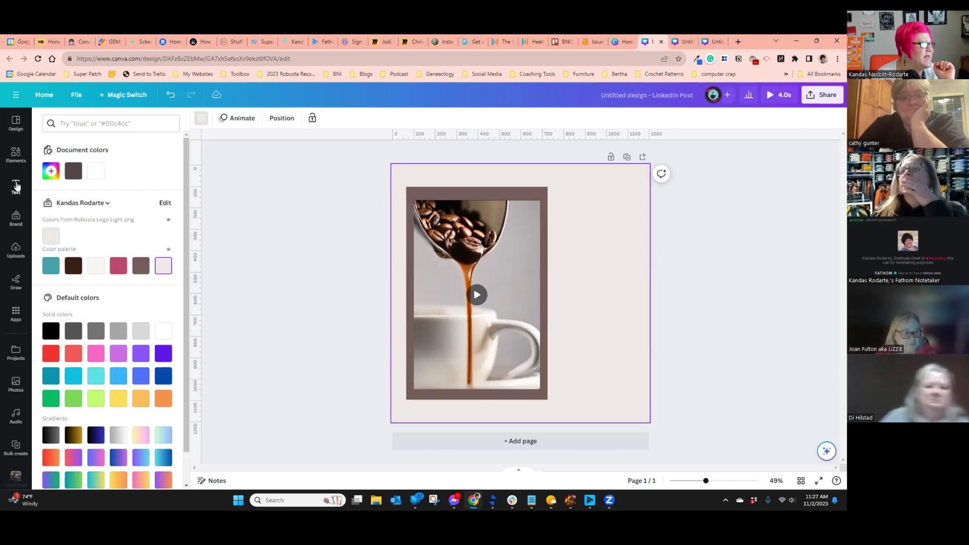
# - Add the text "Momma said there'd be days like this." and narrow it into a column to the right of the video frame
pyautogui.write('tMomma said th')
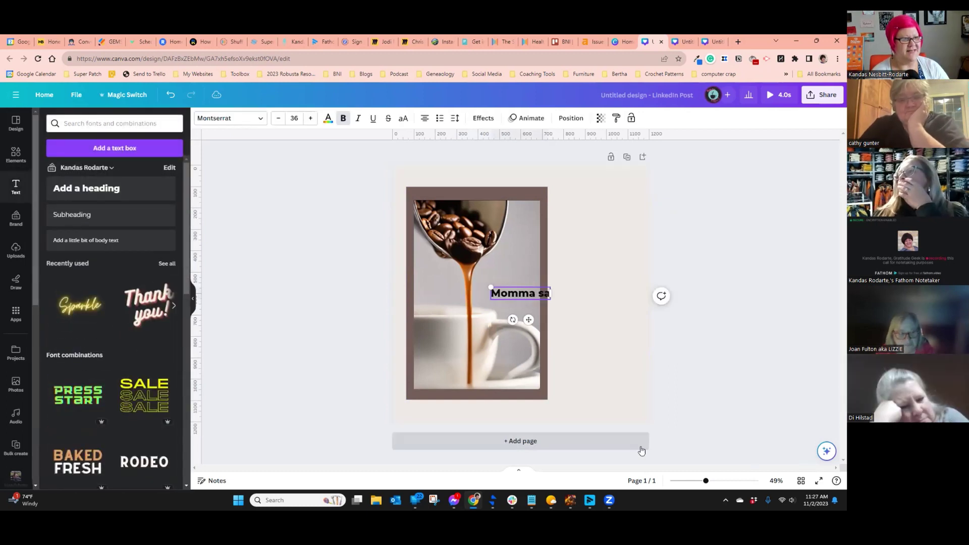
pyautogui.write('ey')
pyautogui.press('BackSpace')
pyautogui.write("re'd be days like this.")
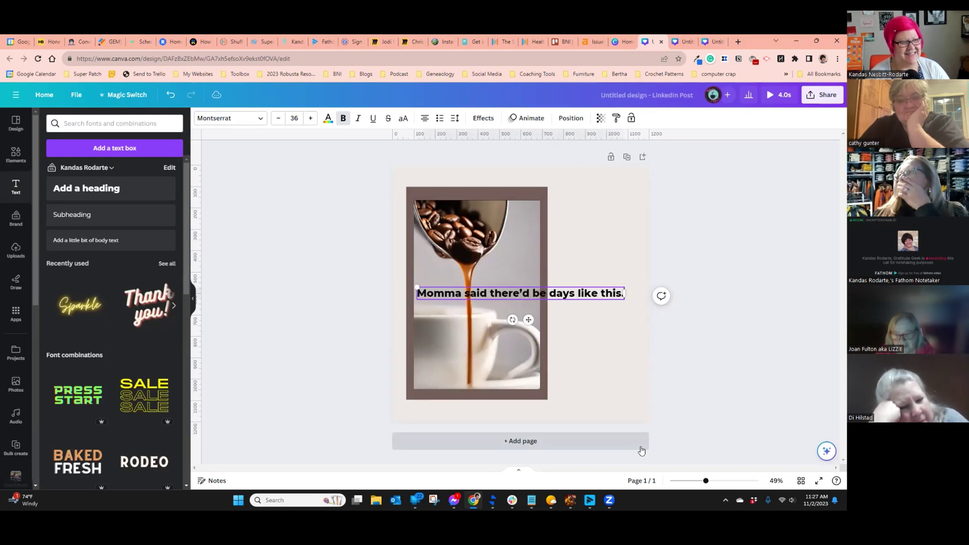
pyautogui.moveTo(625, 293); pyautogui.dragTo(595, 222)
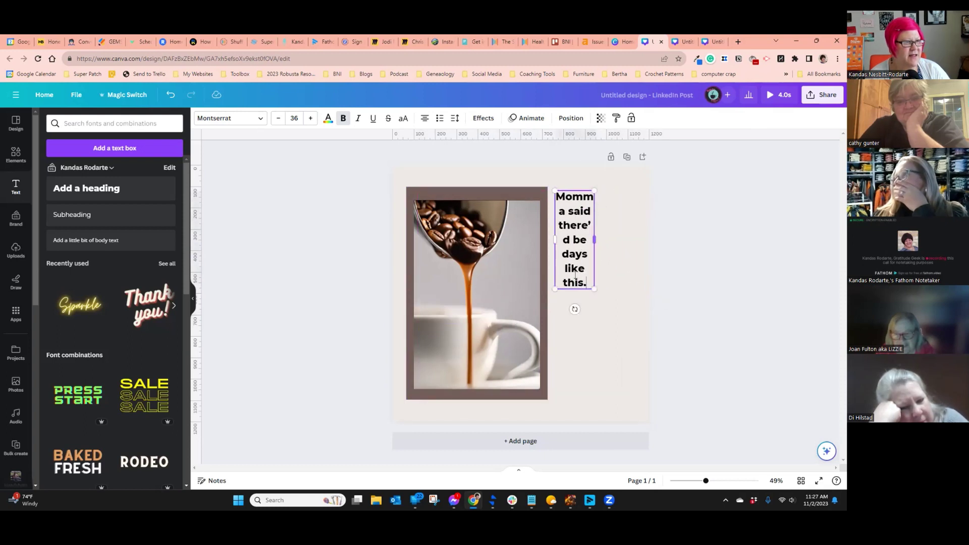
# - Set the text's font size to 43 and widen its box so that no word is split
pyautogui.doubleClick(588, 282)
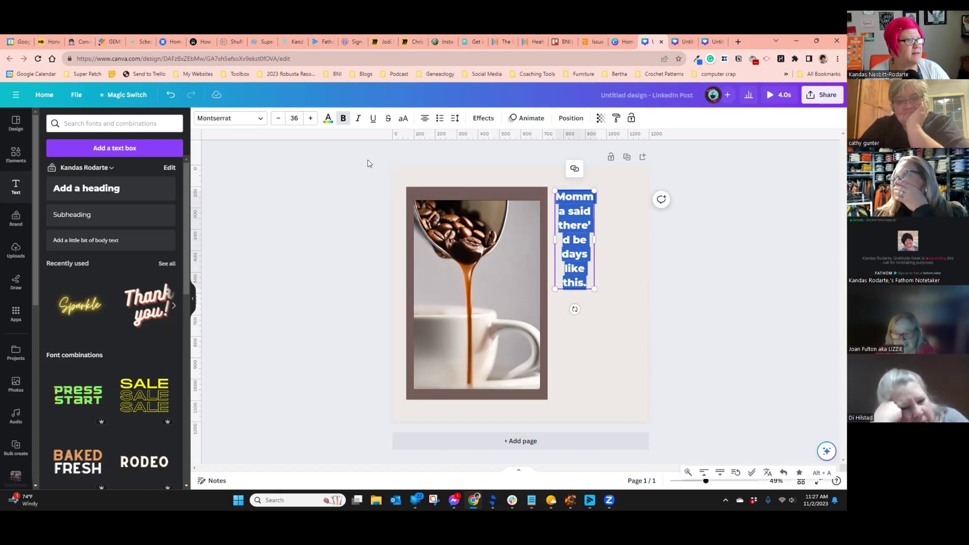
pyautogui.click(295, 119)
pyautogui.write('43')
pyautogui.press('Return')
pyautogui.moveTo(597, 256); pyautogui.dragTo(619, 277)
# - Break the last lines so each word stands on its own line, and scale the text up to size 50.4
pyautogui.press('Return')
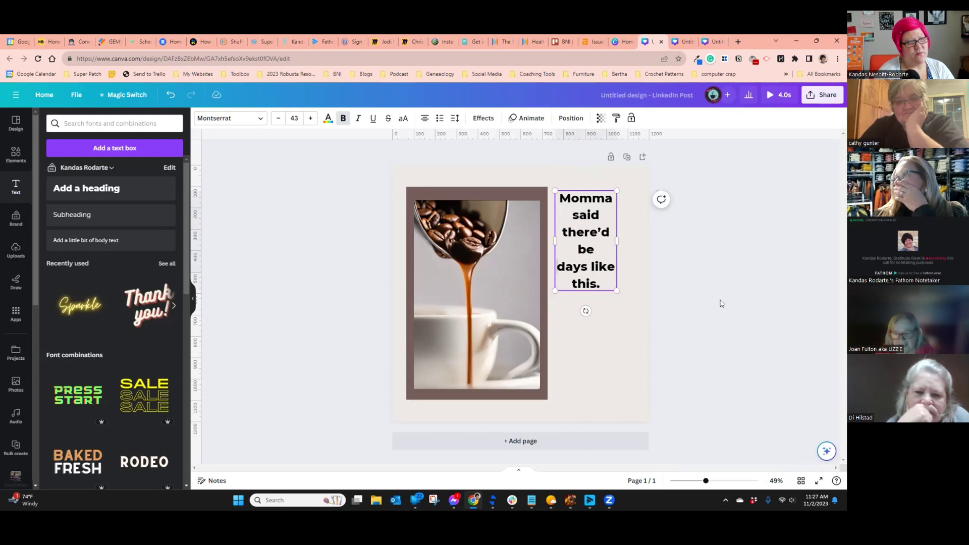
pyautogui.press('Delete')
pyautogui.press('Return')
pyautogui.moveTo(617, 291); pyautogui.dragTo(627, 308)
# - Change the whole text to uppercase and set its font size to 56
pyautogui.moveTo(604, 354); pyautogui.dragTo(556, 232)
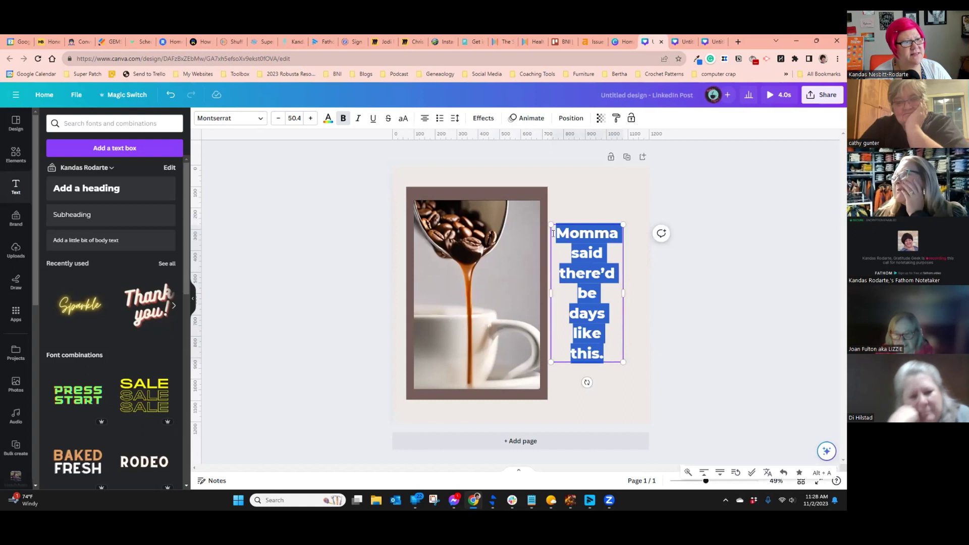
pyautogui.click(401, 122)
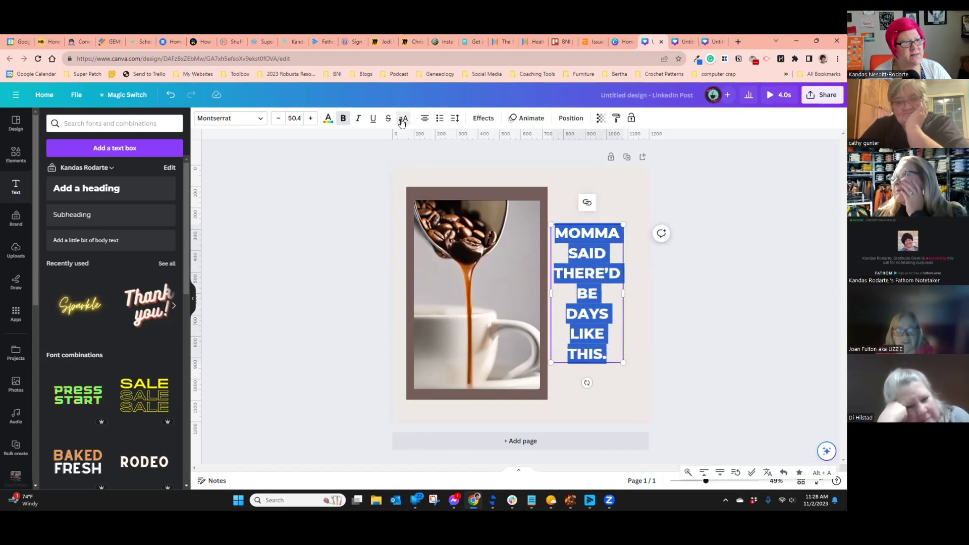
pyautogui.click(294, 120)
pyautogui.scroll(-2, 299, 335)
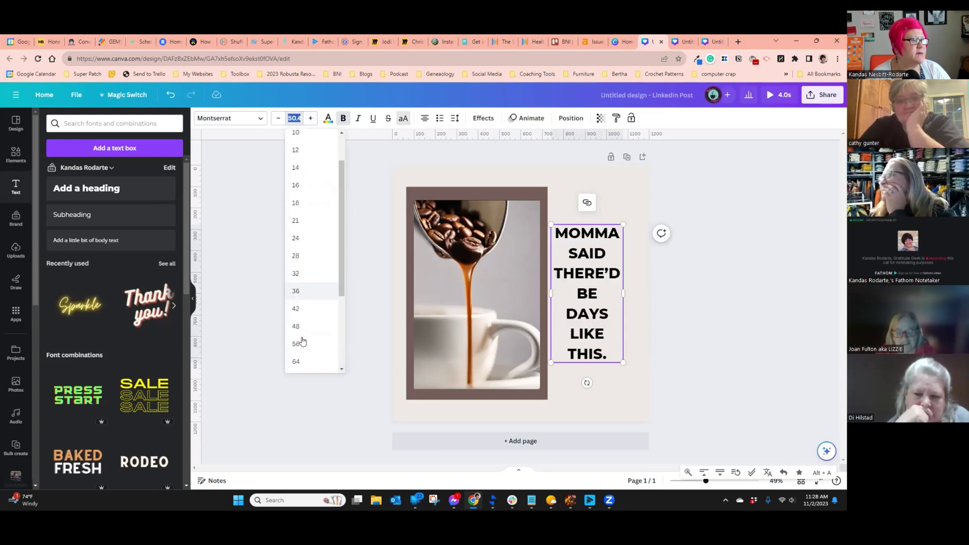
pyautogui.click(298, 340)
pyautogui.click(600, 413)
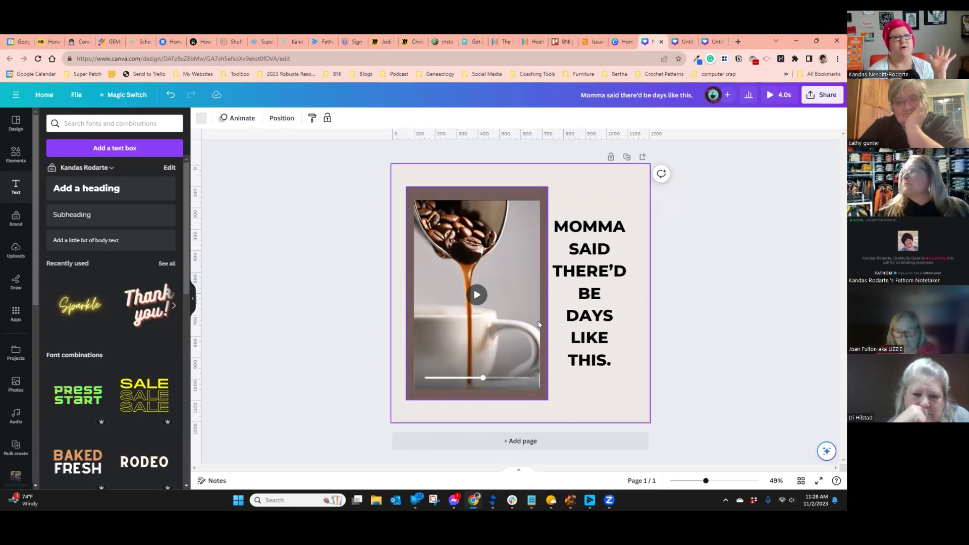
# - Left-align the text and increase its line spacing so that it spans nearly the height of the video frame
pyautogui.click(567, 320)
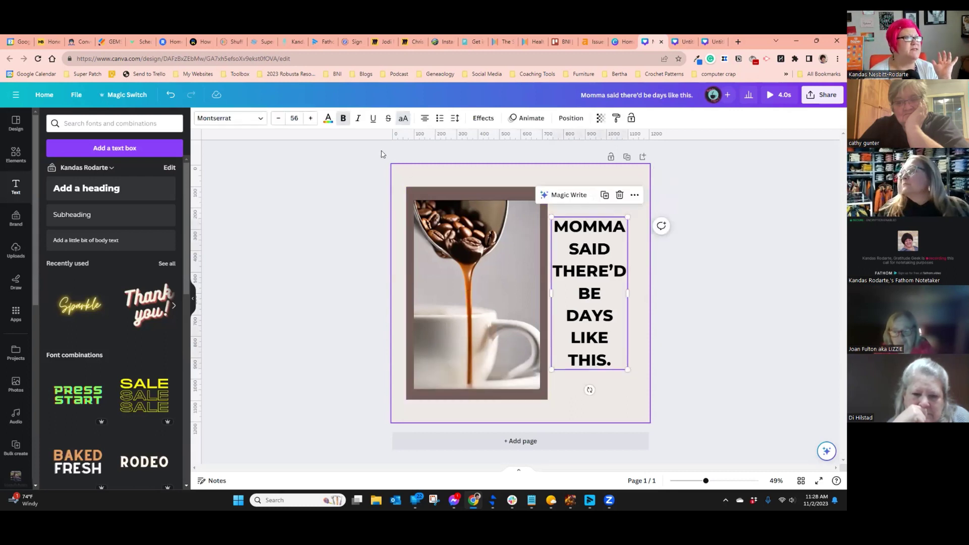
pyautogui.click(424, 118)
pyautogui.moveTo(600, 332); pyautogui.dragTo(546, 237)
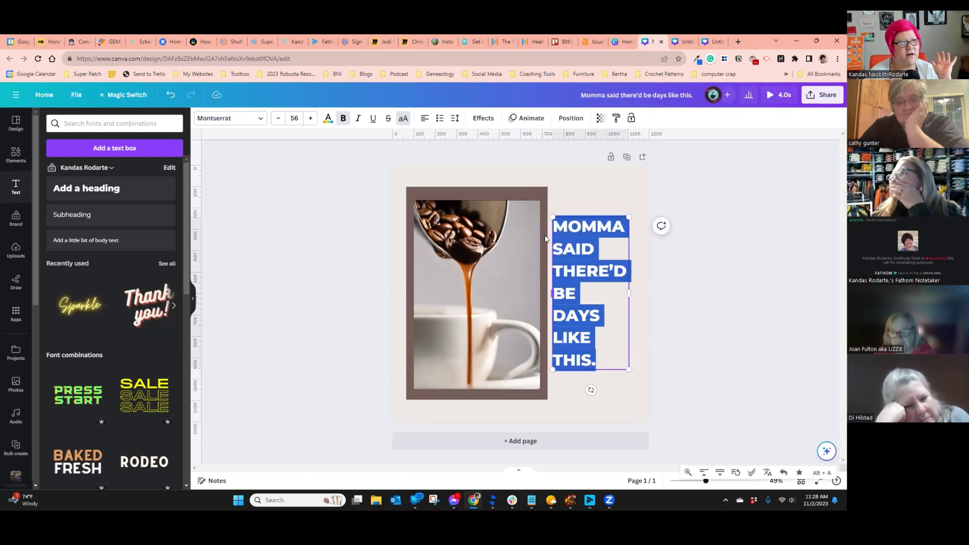
pyautogui.click(456, 119)
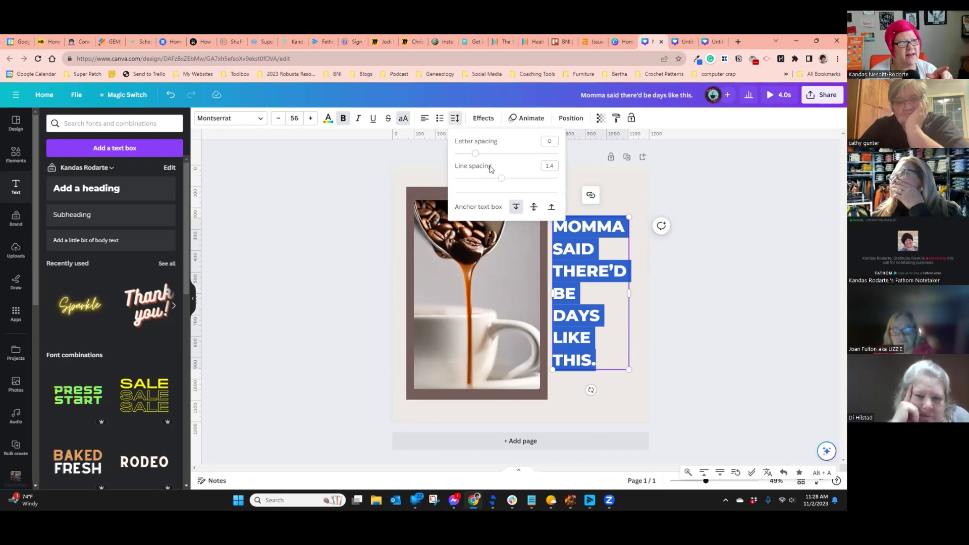
pyautogui.moveTo(501, 179); pyautogui.dragTo(521, 180)
pyautogui.click(615, 319)
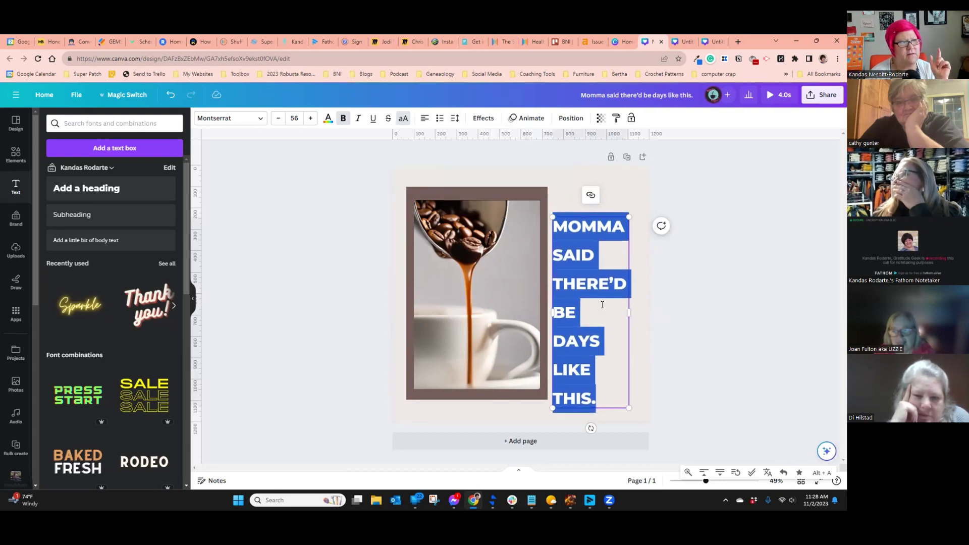
pyautogui.click(709, 237)
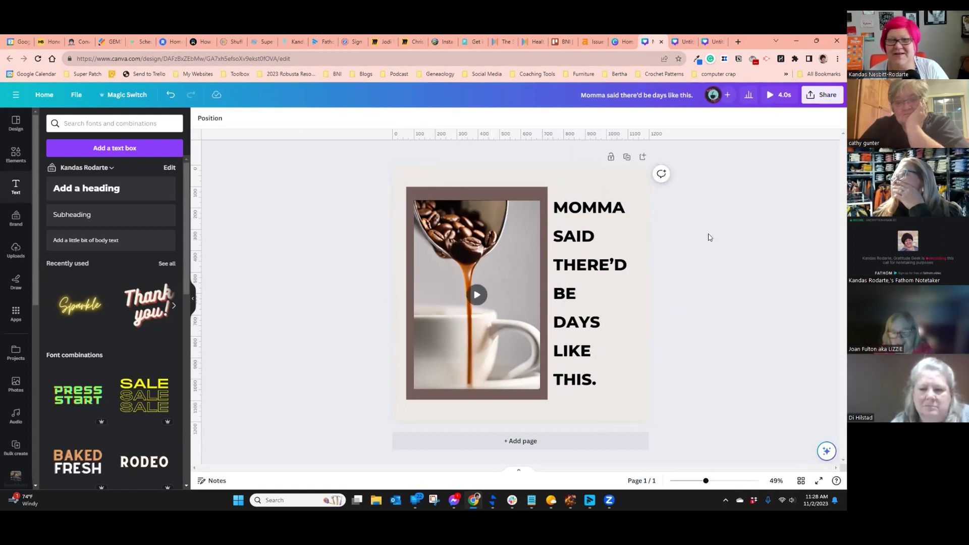
# - Play the framed coffee video, and open the Apps page in the browser's Canva home tab
pyautogui.click(479, 299)
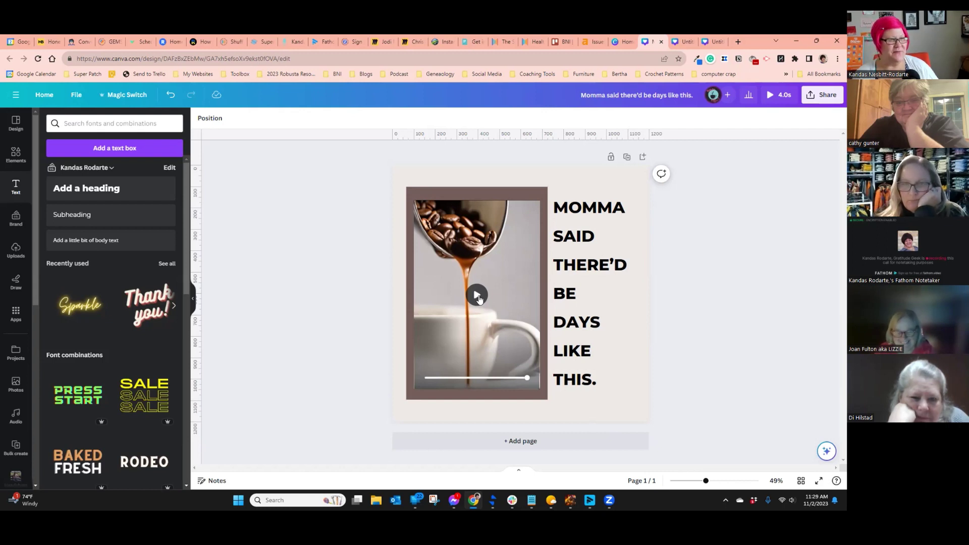
pyautogui.click(625, 41)
pyautogui.click(63, 271)
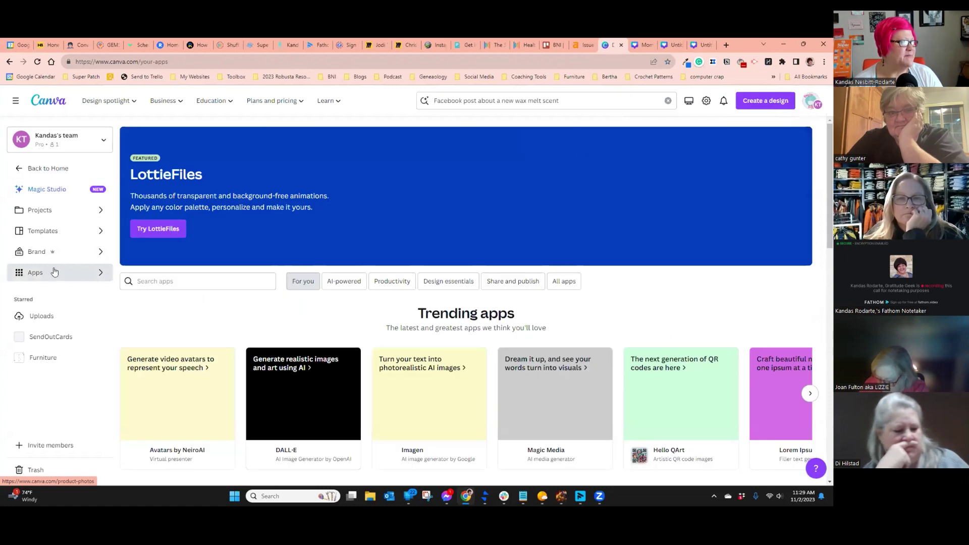
# - Search the apps for "character builder" and open Character Builder in a new Facebook Post design
pyautogui.click(223, 285)
pyautogui.write('c')
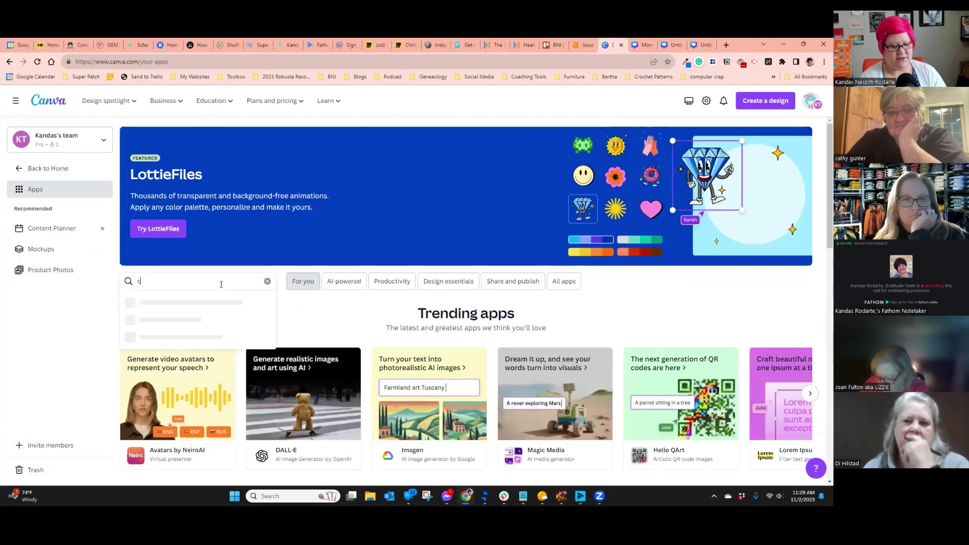
pyautogui.write('haracter byilder')
pyautogui.press('Return')
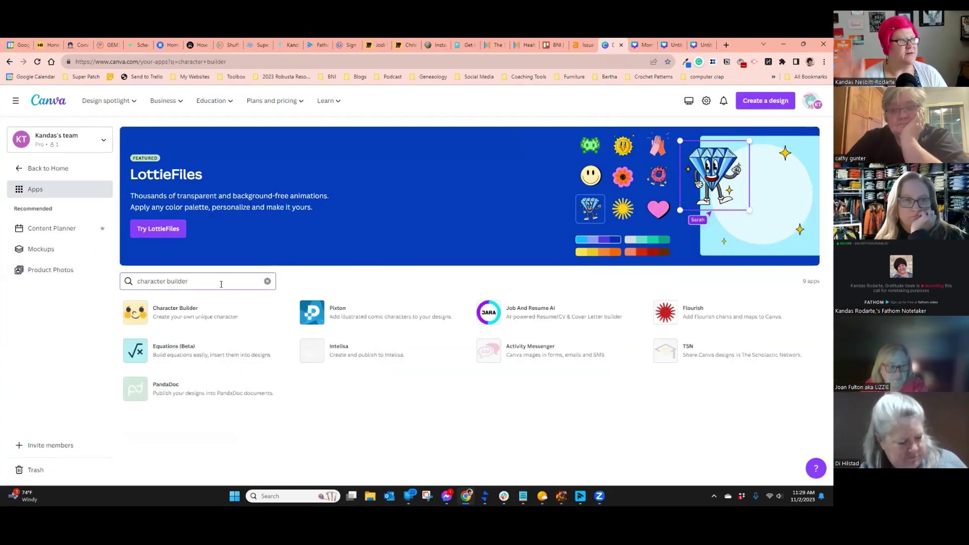
pyautogui.click(176, 312)
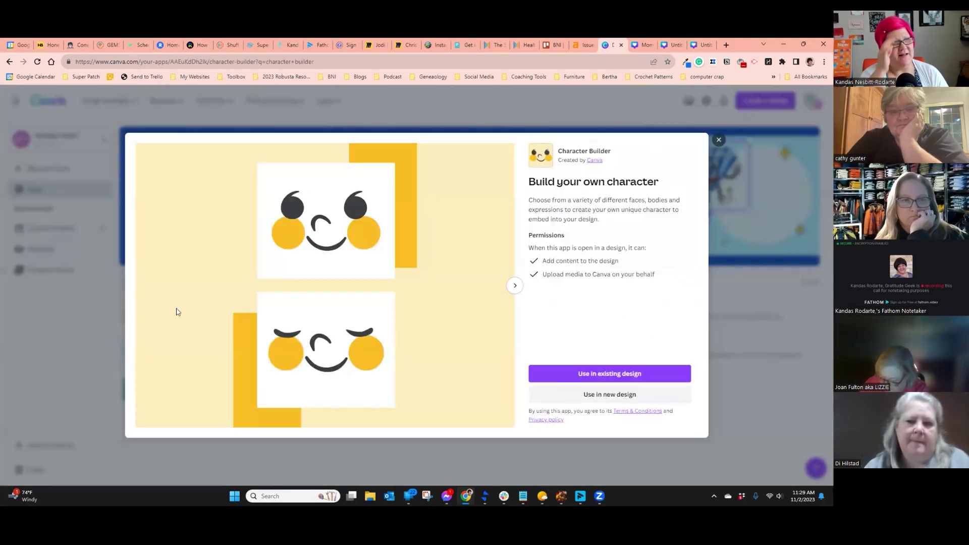
pyautogui.click(568, 396)
pyautogui.click(561, 376)
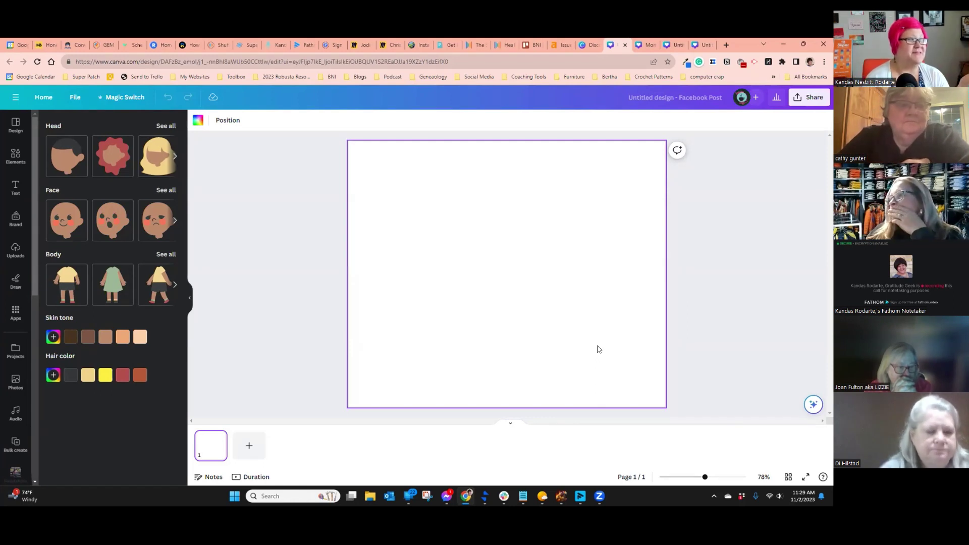
# - Build a character with the dancing body in a green dress and the smiling face with closed eyes
pyautogui.click(173, 255)
pyautogui.click(155, 263)
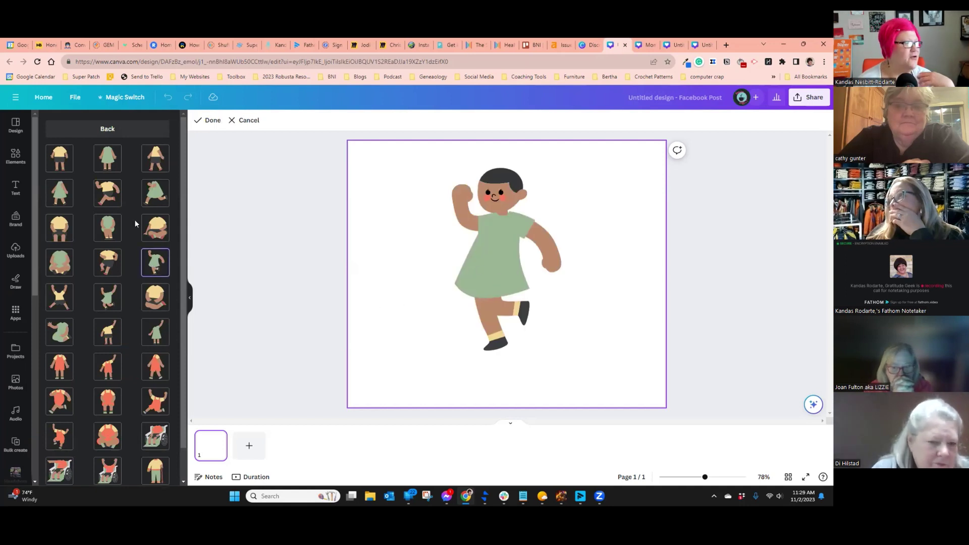
pyautogui.click(121, 129)
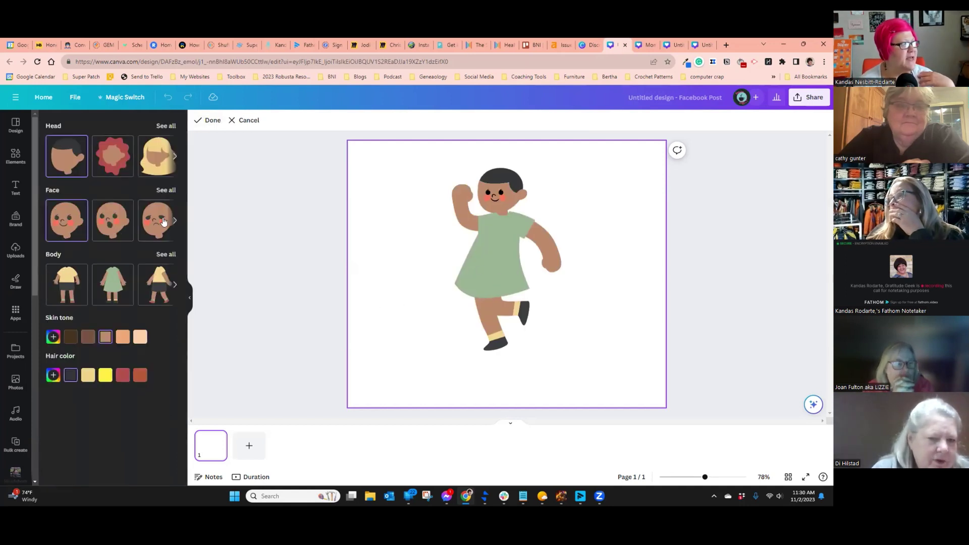
pyautogui.click(164, 190)
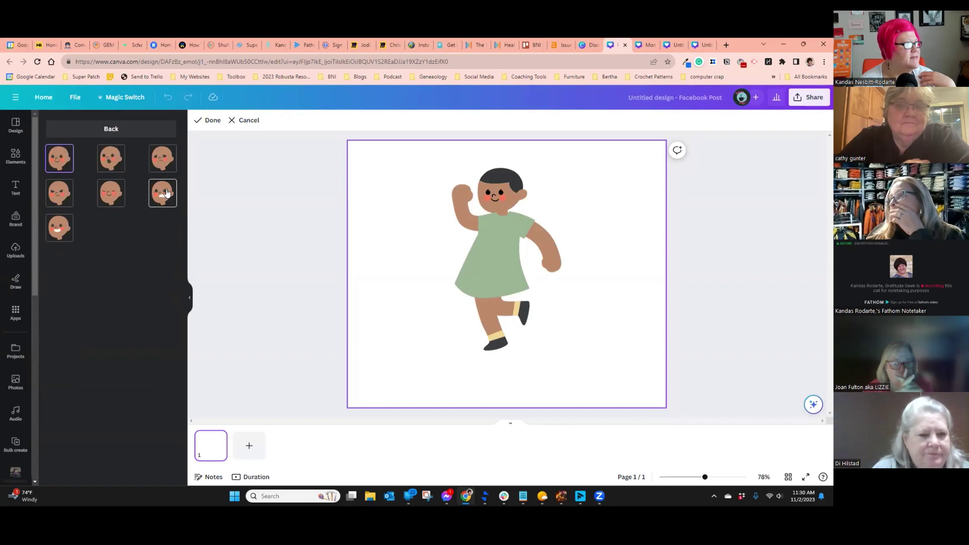
pyautogui.click(114, 197)
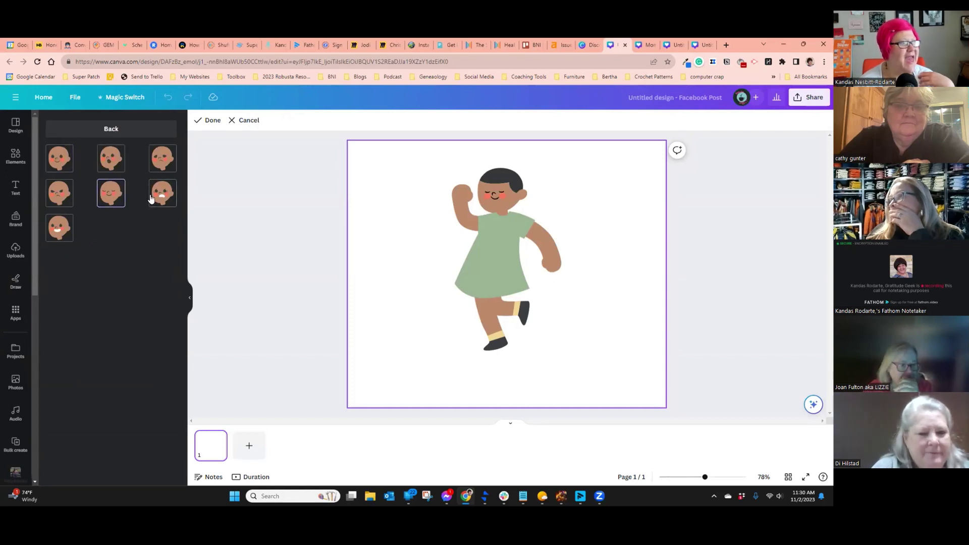
pyautogui.click(111, 130)
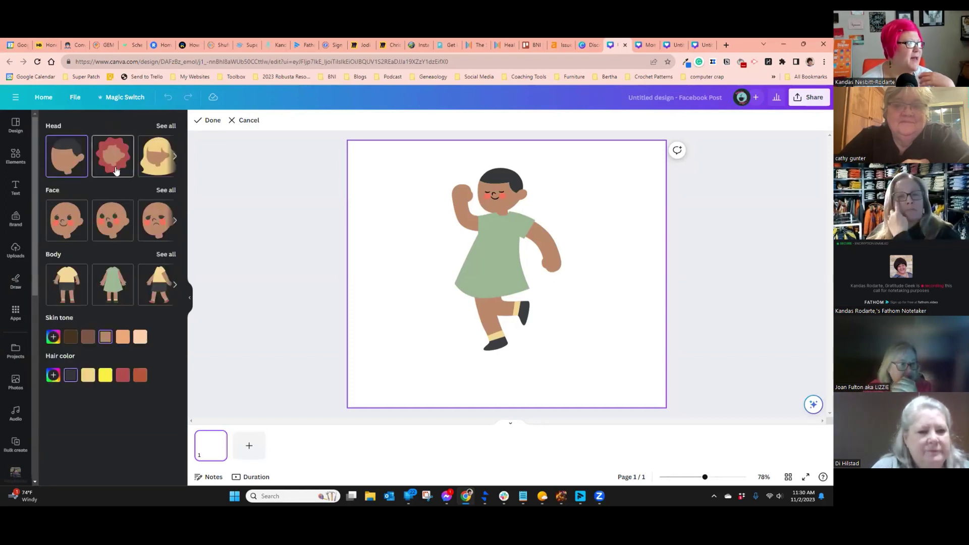
# - Give the character the short hairstyle with side-swept bangs and add the finished character to the page
pyautogui.click(162, 129)
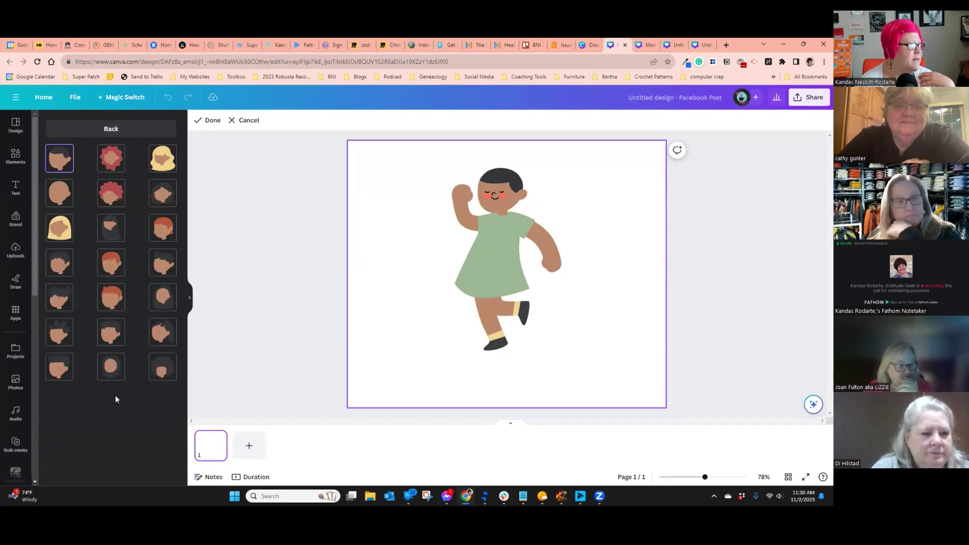
pyautogui.click(112, 262)
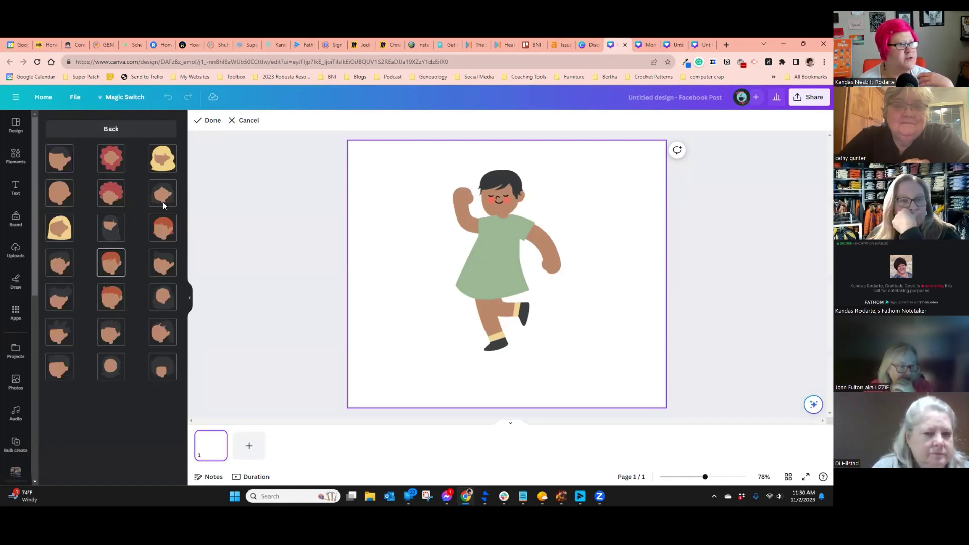
pyautogui.click(123, 130)
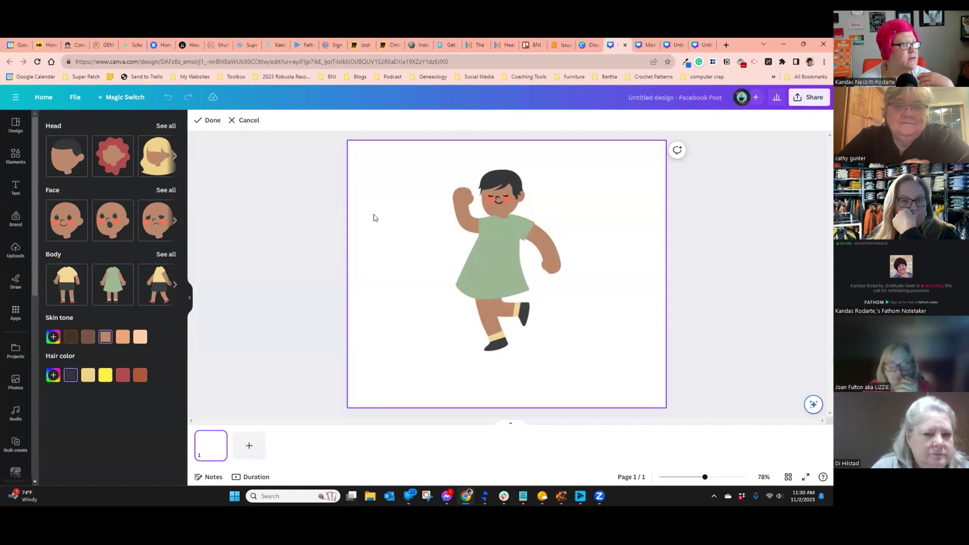
pyautogui.click(373, 216)
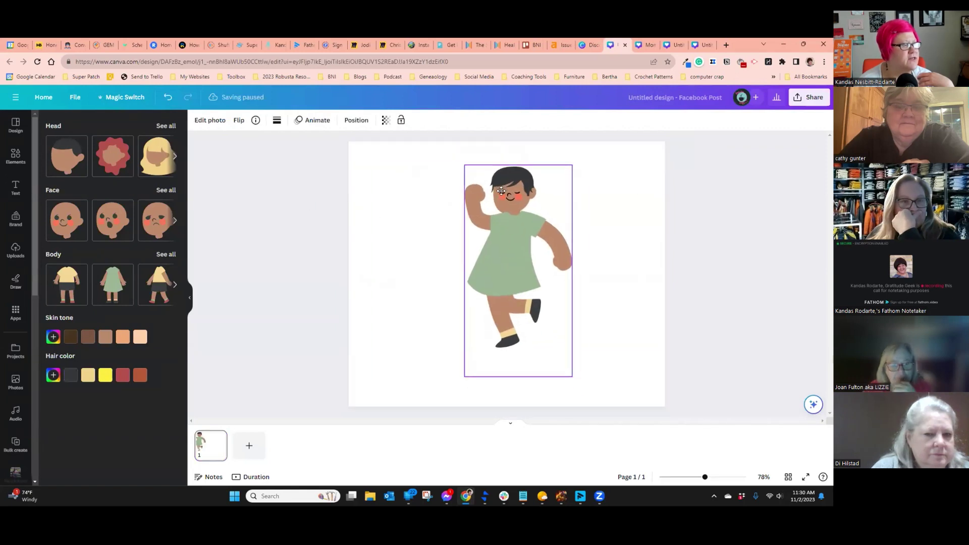
pyautogui.click(140, 337)
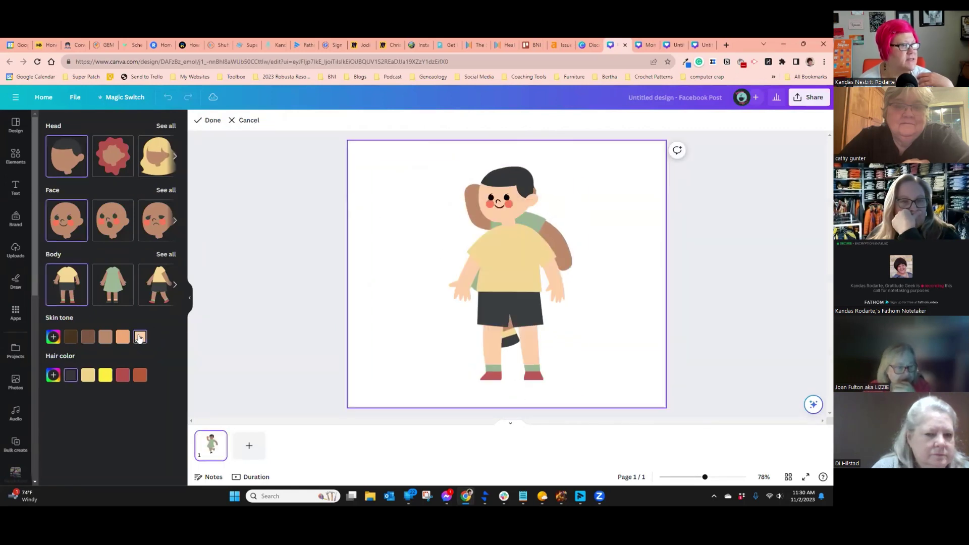
pyautogui.click(491, 297)
pyautogui.click(494, 230)
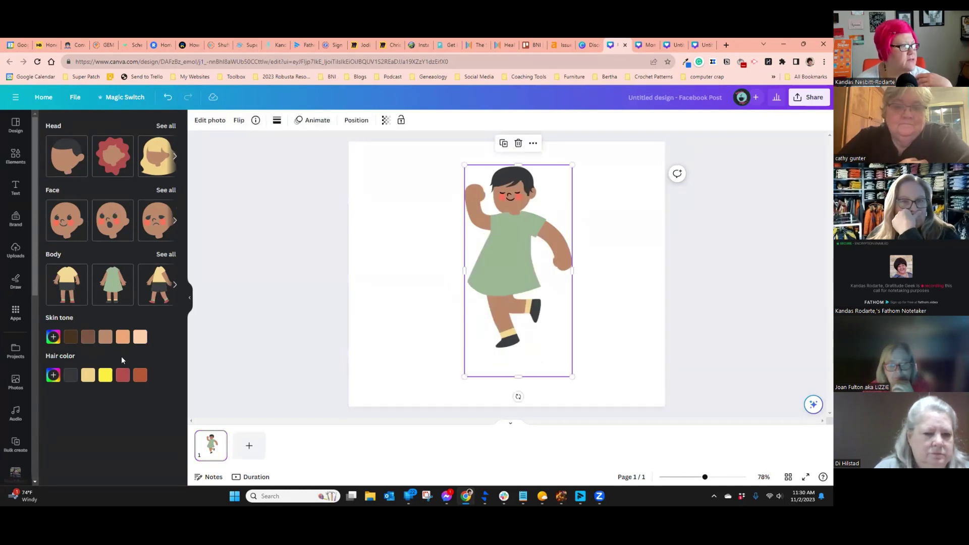
pyautogui.click(140, 337)
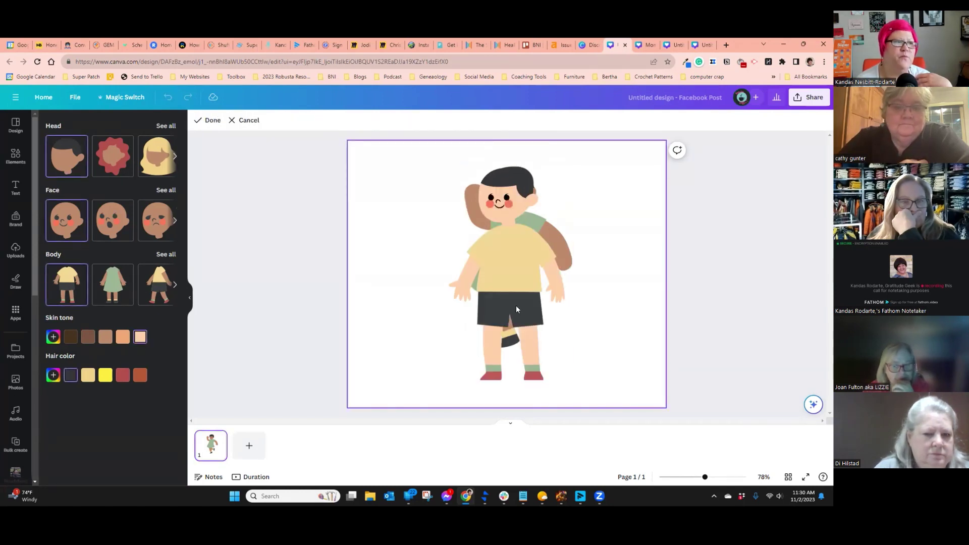
pyautogui.click(245, 121)
# - Move the girl to the right side of the page and start a second character with dark red hair and the lightest skin tone
pyautogui.moveTo(537, 256); pyautogui.dragTo(613, 259)
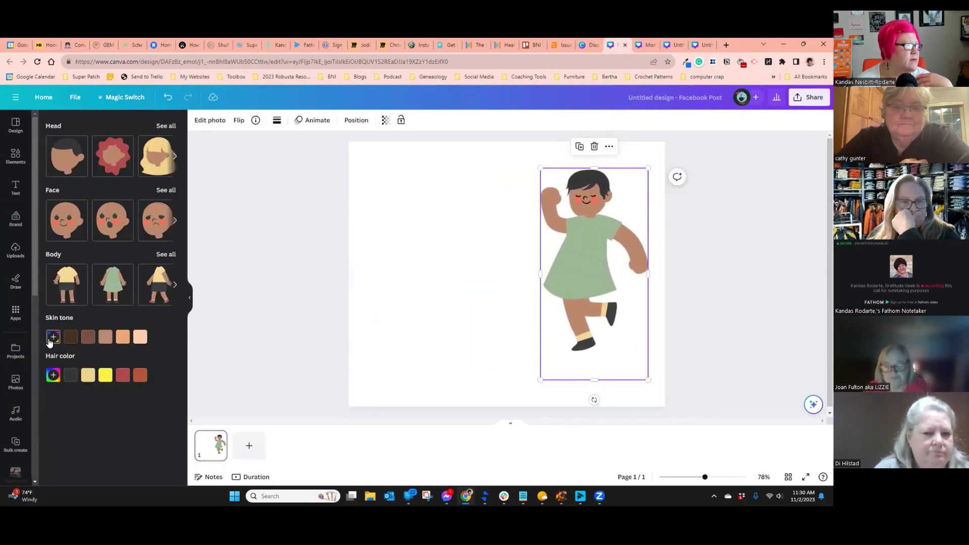
pyautogui.click(122, 375)
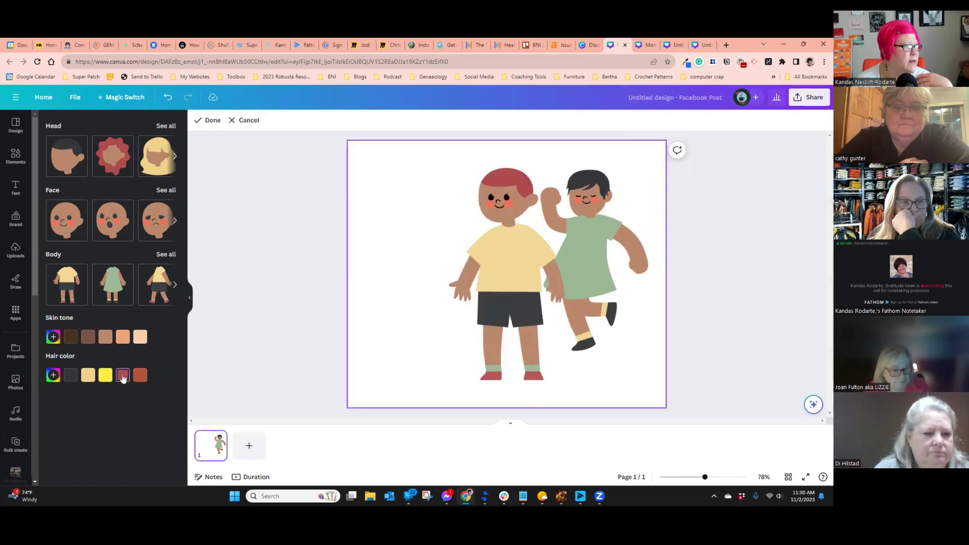
pyautogui.click(137, 336)
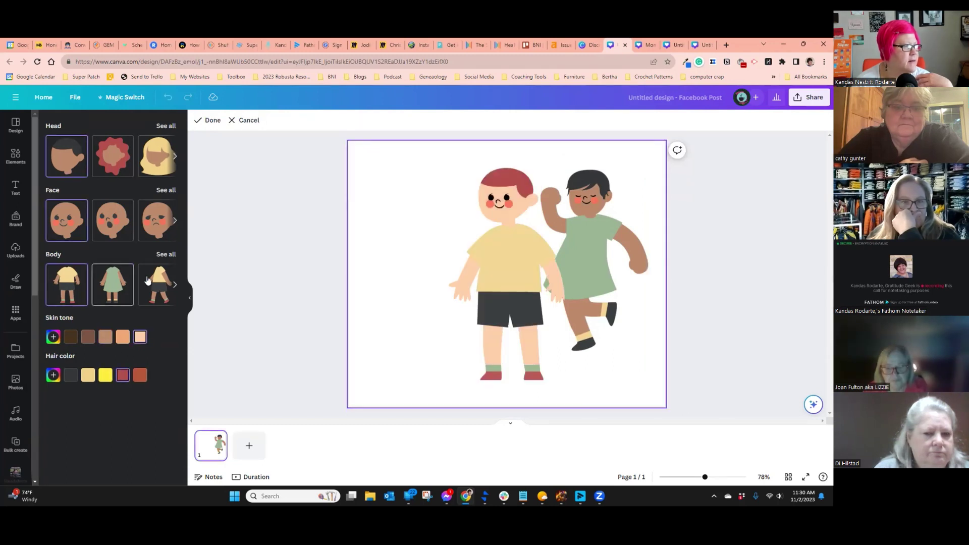
# - Give the second character the jumping body with raised arms and yellow shirt, and the toothy smiling face
pyautogui.click(166, 254)
pyautogui.click(60, 297)
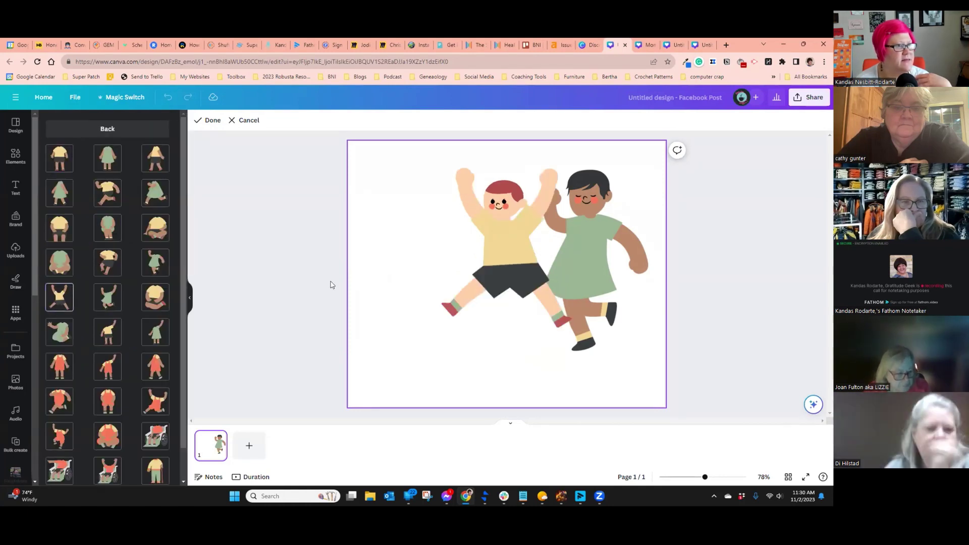
pyautogui.click(123, 131)
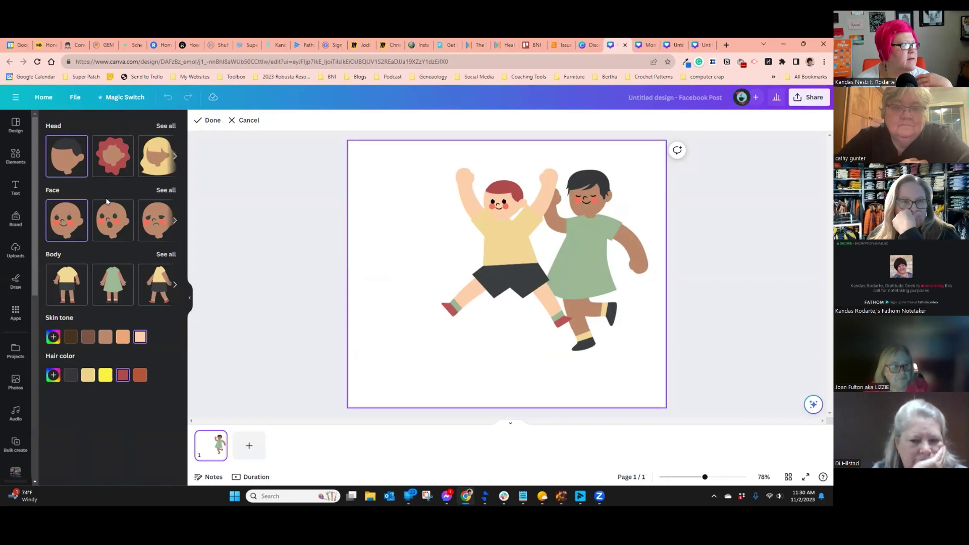
pyautogui.click(163, 191)
pyautogui.click(60, 228)
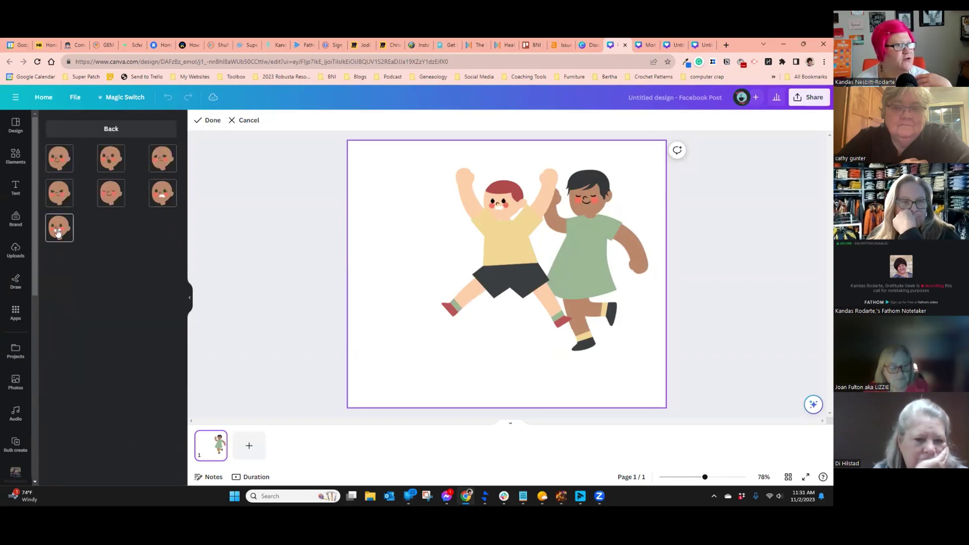
pyautogui.click(153, 132)
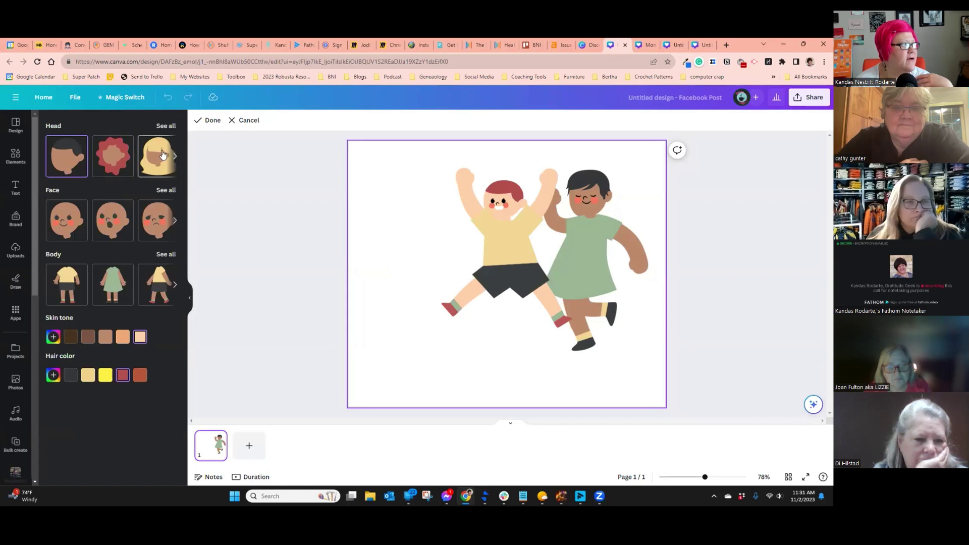
# - Give the second character the flat-top hairstyle, add it to the page and place it level with the girl on her left
pyautogui.click(166, 126)
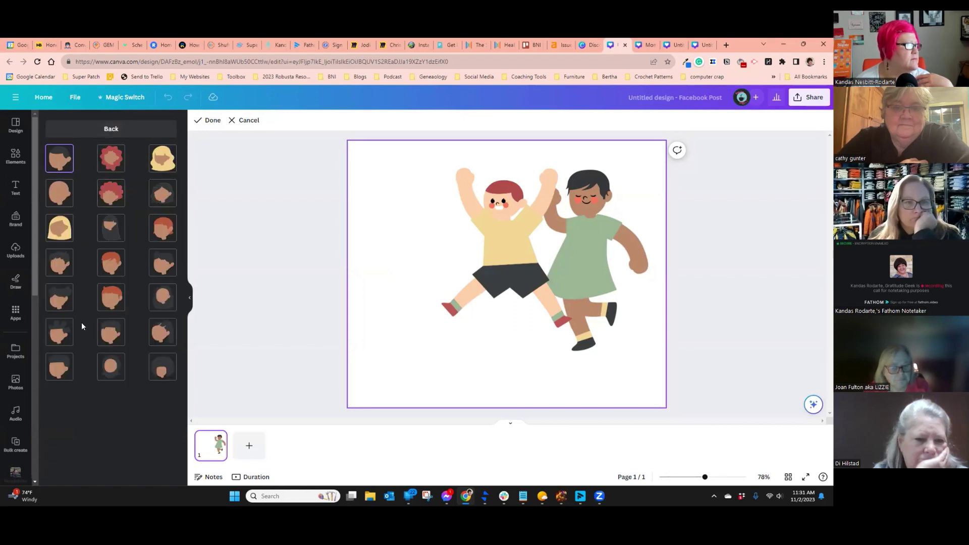
pyautogui.click(54, 373)
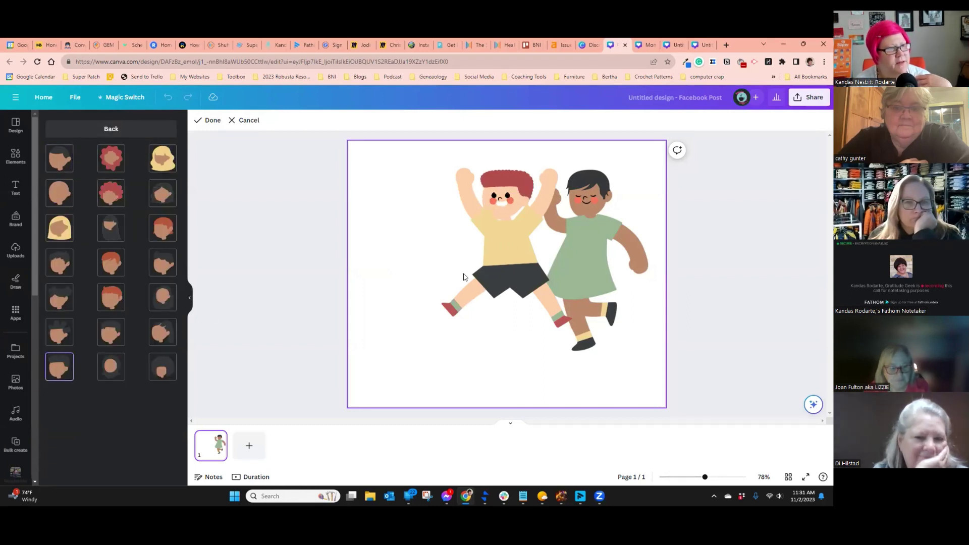
pyautogui.click(208, 120)
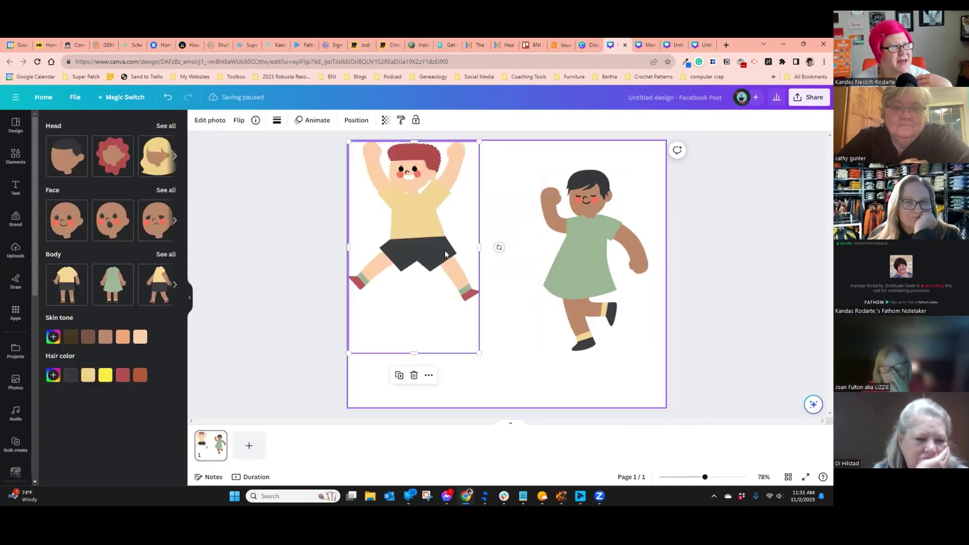
pyautogui.moveTo(464, 286); pyautogui.dragTo(479, 275)
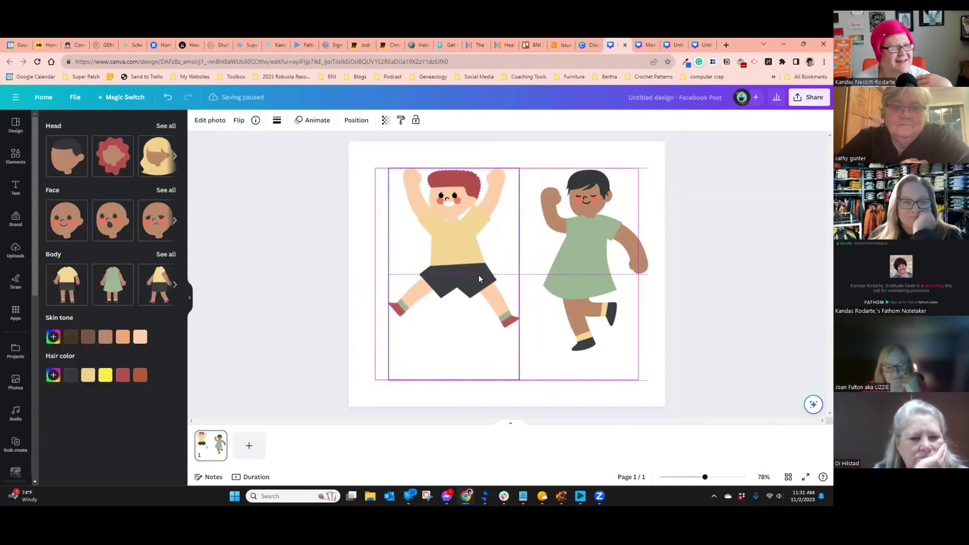
pyautogui.click(565, 378)
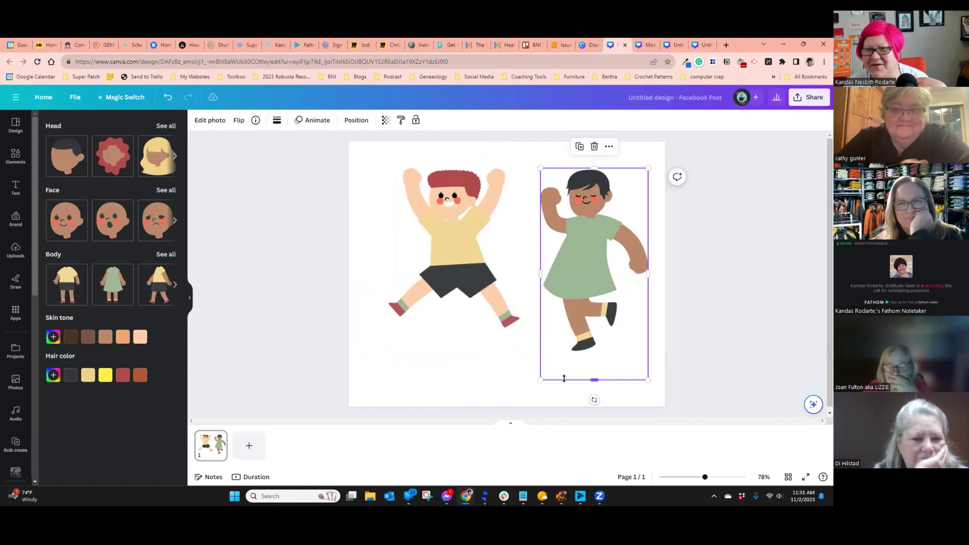
pyautogui.click(467, 254)
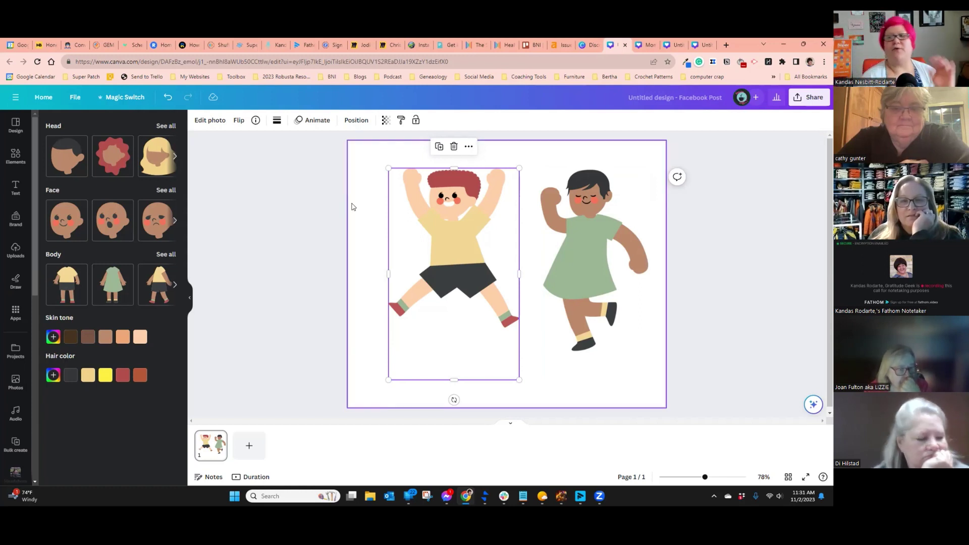
# - Return to the Apps page, search for "smart mockups" and open Mockups in a new Facebook Post design
pyautogui.hotkey('ctrl', 'shift', 'Tab')
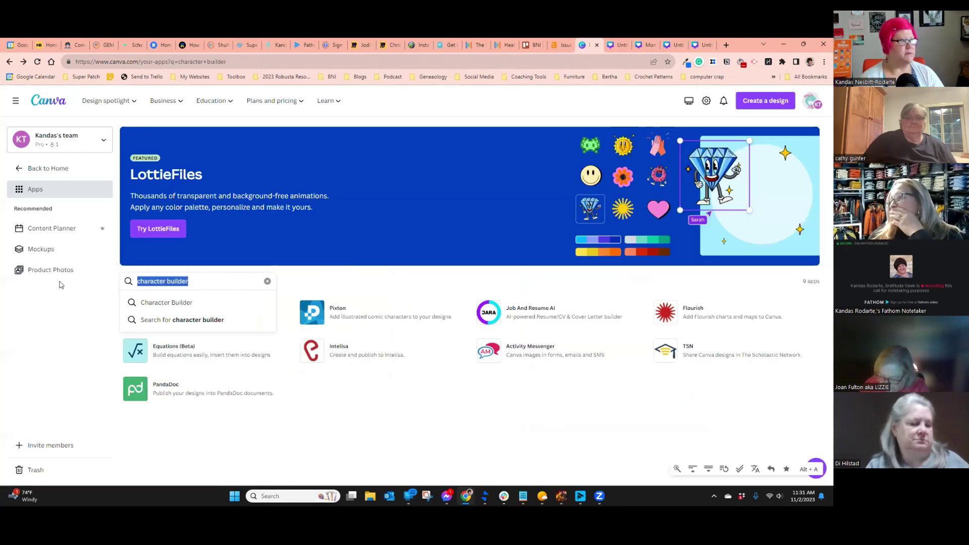
pyautogui.write('smart m')
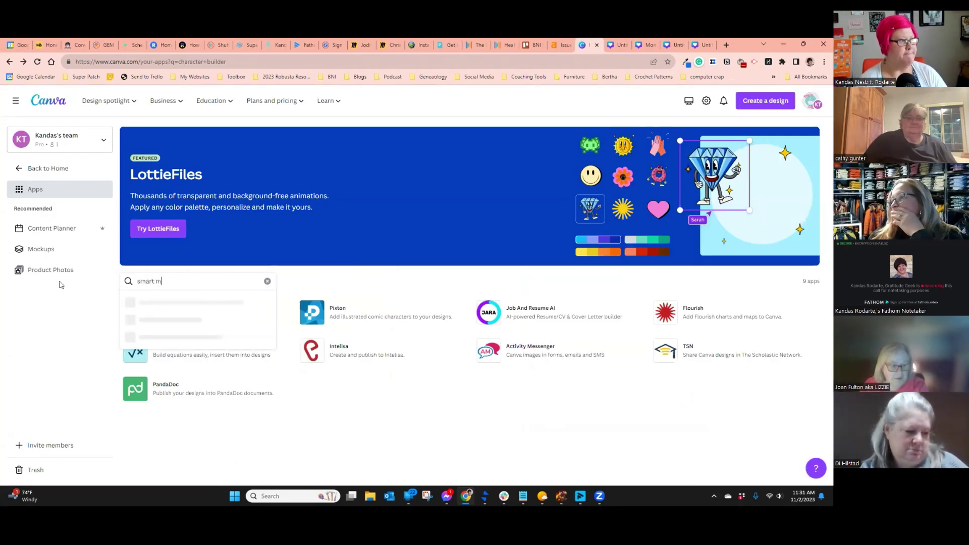
pyautogui.write('ockups')
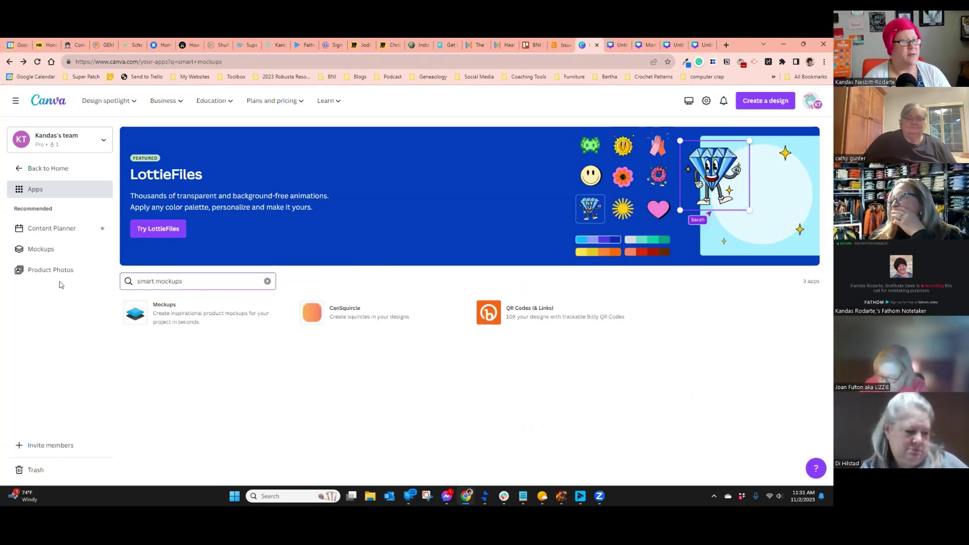
pyautogui.click(161, 315)
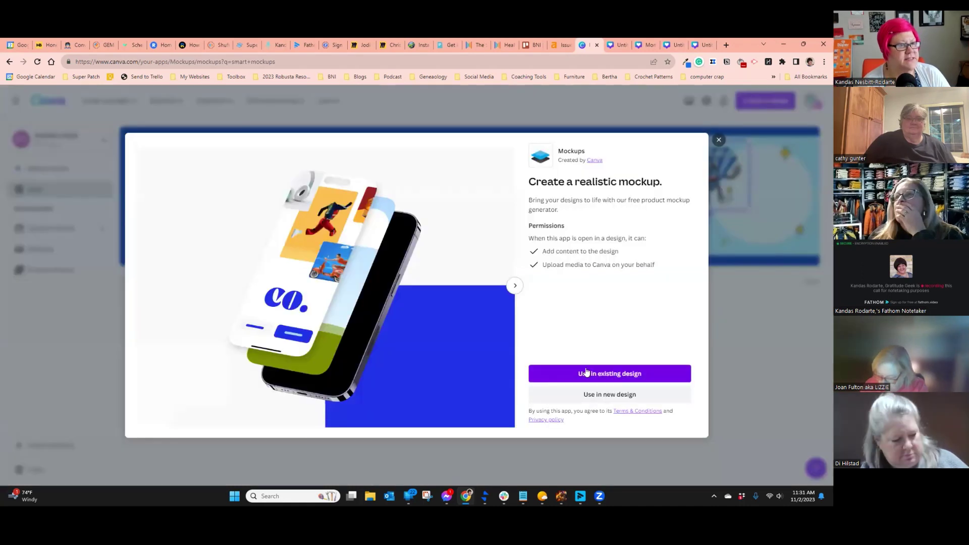
pyautogui.click(581, 394)
pyautogui.click(575, 359)
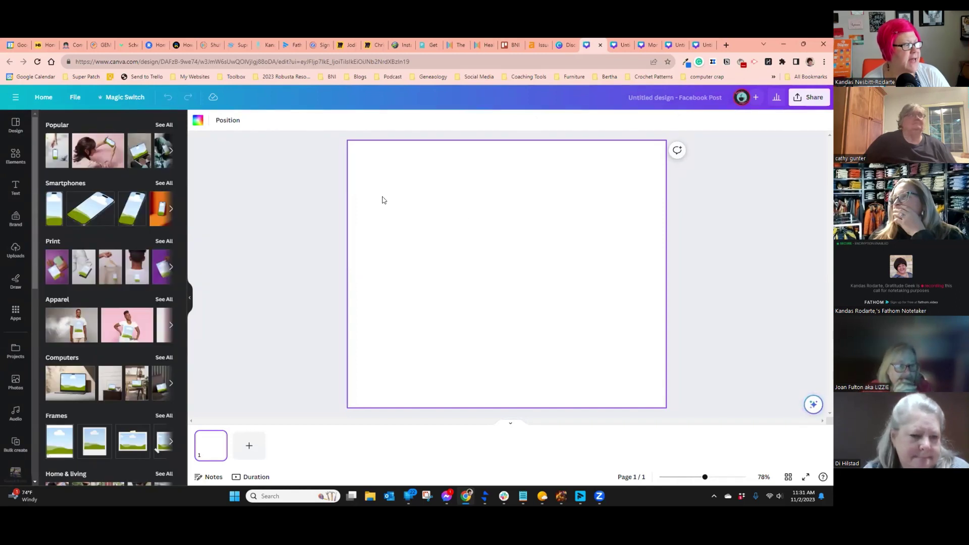
# - Add the apparel mockup of the woman in a white T-shirt on pink, and enlarge and position it to fill the page
pyautogui.click(129, 327)
pyautogui.moveTo(507, 274); pyautogui.dragTo(598, 363)
pyautogui.moveTo(531, 320); pyautogui.dragTo(365, 168)
pyautogui.moveTo(503, 209); pyautogui.dragTo(505, 151)
pyautogui.moveTo(668, 348); pyautogui.dragTo(756, 407)
pyautogui.moveTo(579, 292); pyautogui.dragTo(576, 293)
pyautogui.click(264, 217)
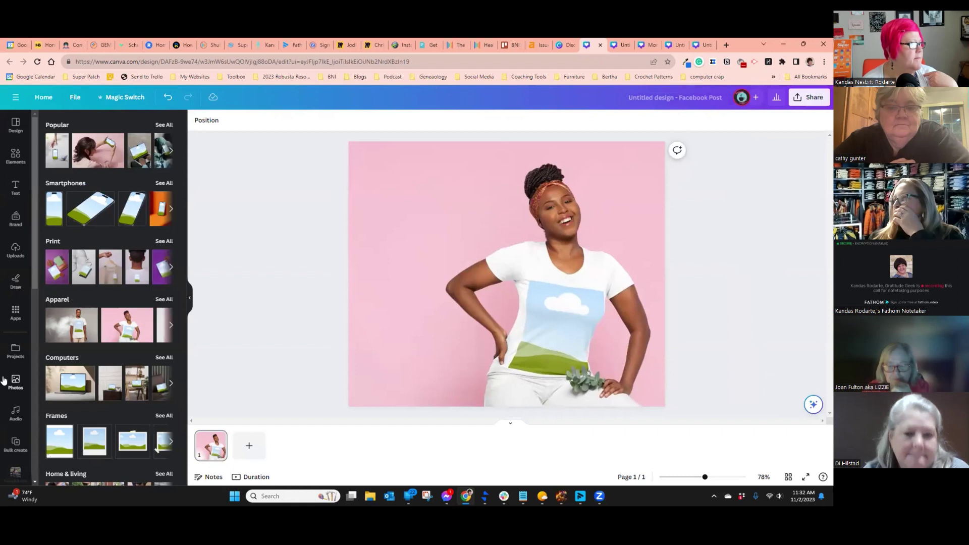
# - Fill the woman's T-shirt mockup with the pink and teal Gratitude Geek Podcast logo from the brand logos
pyautogui.scroll(-5, 20, 421)
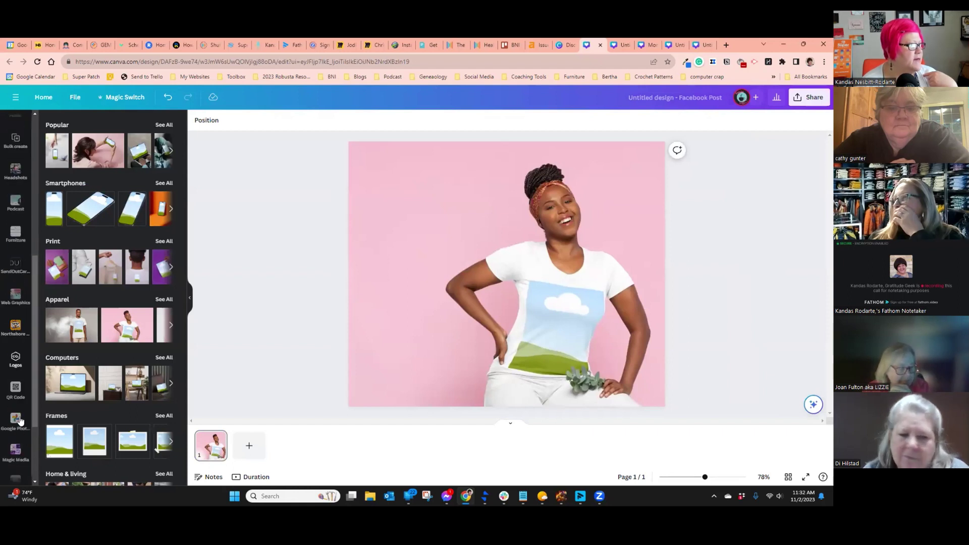
pyautogui.click(16, 359)
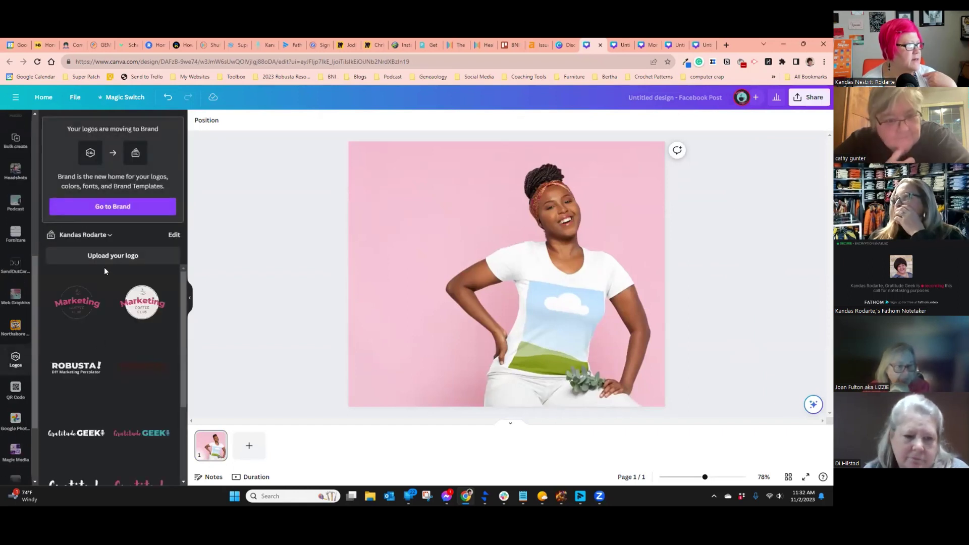
pyautogui.scroll(-3, 61, 379)
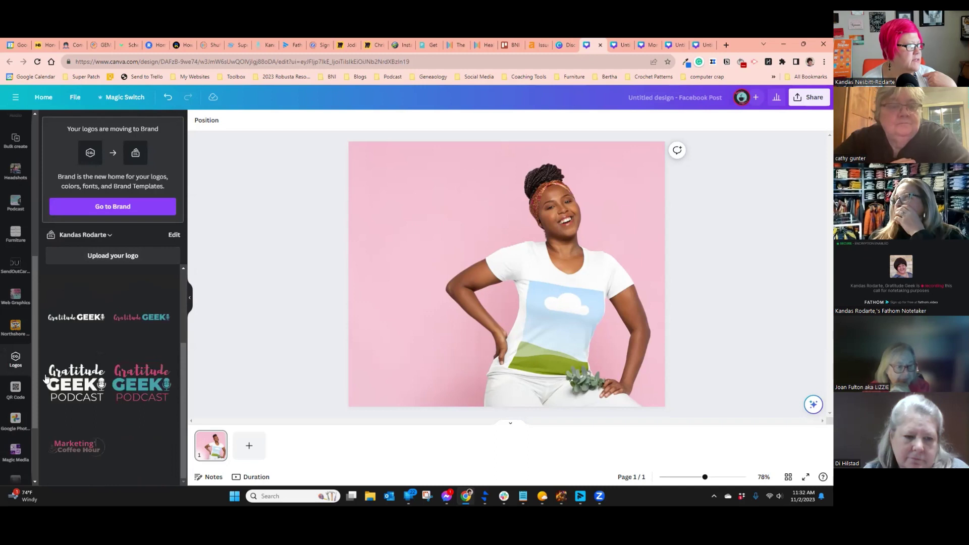
pyautogui.click(143, 384)
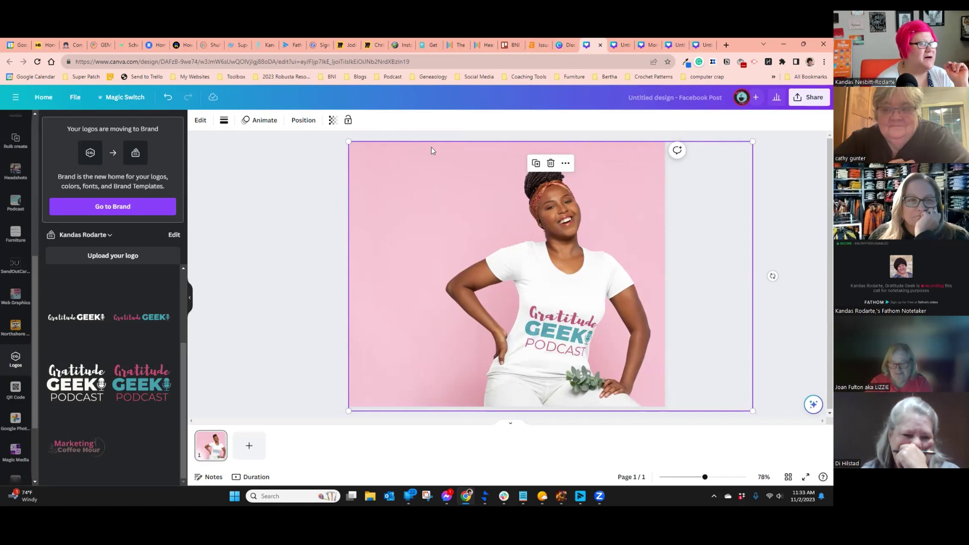
# - Delete the T-shirt mockup from the page and reopen the Mockups app
pyautogui.press('Delete')
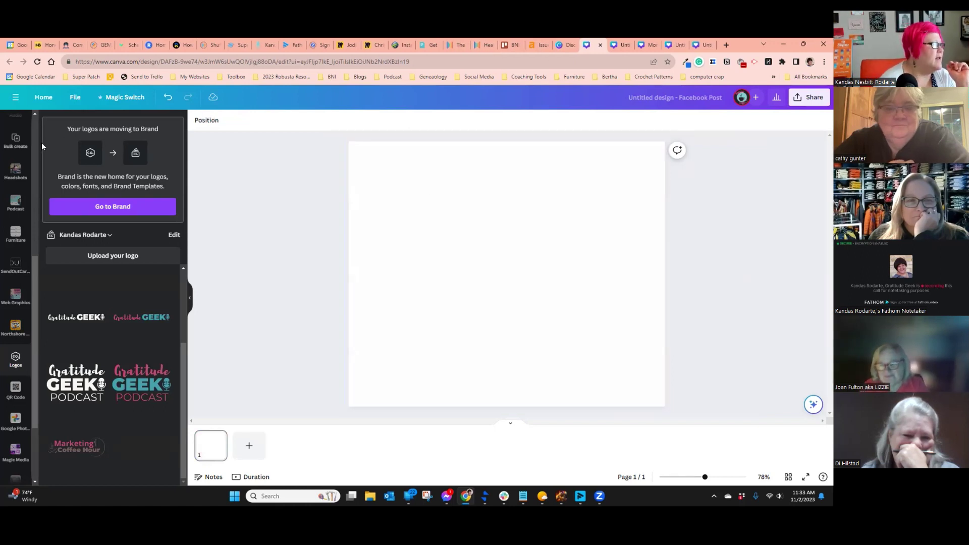
pyautogui.scroll(5, 20, 303)
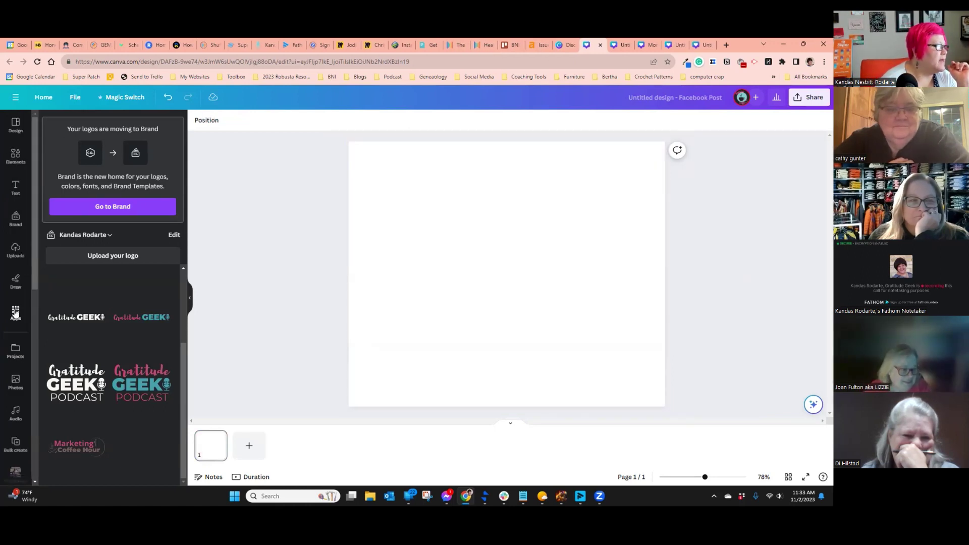
pyautogui.click(16, 312)
pyautogui.scroll(-3, 21, 282)
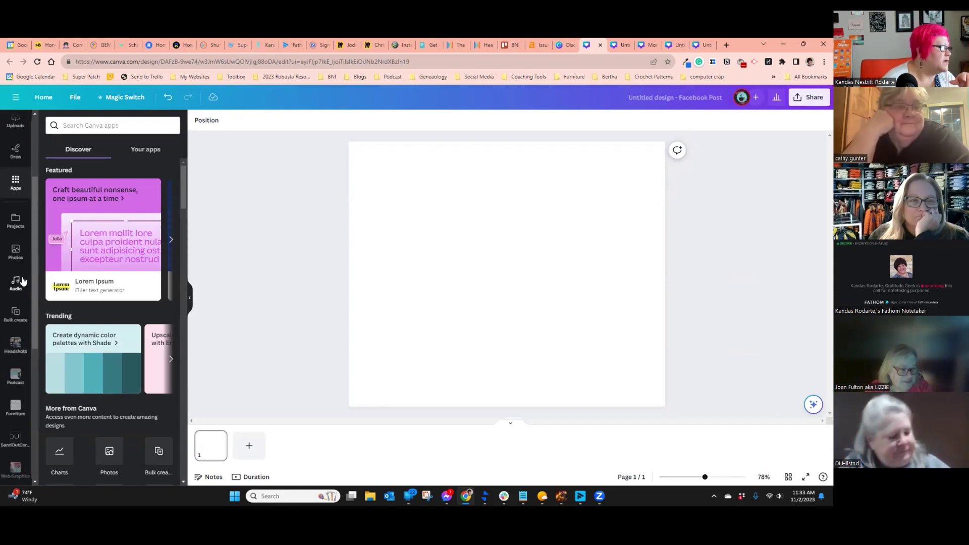
pyautogui.scroll(-5, 22, 281)
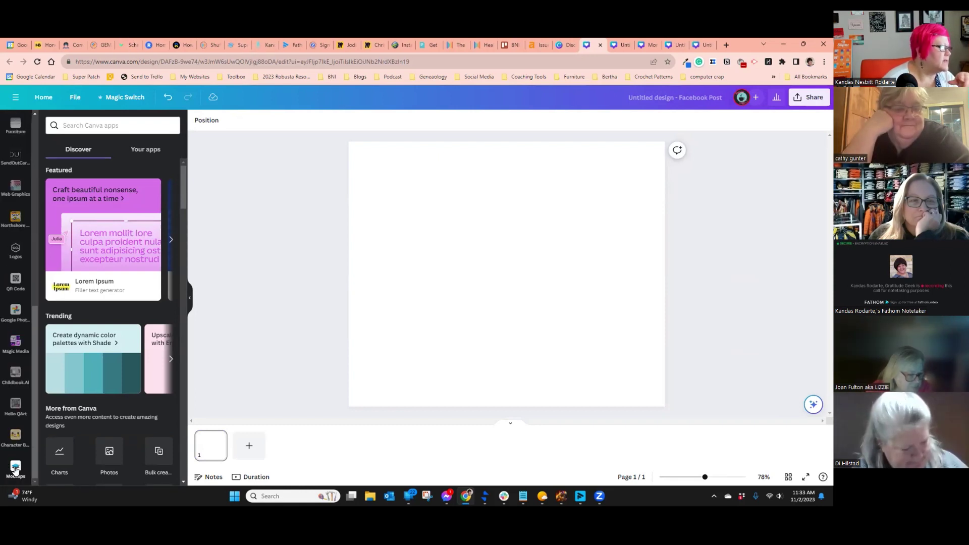
pyautogui.click(15, 469)
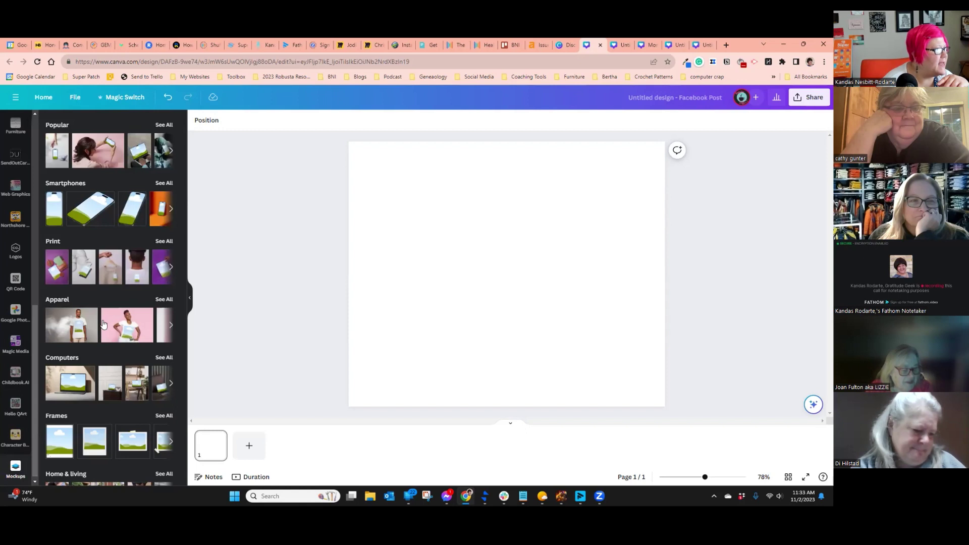
pyautogui.scroll(-1, 109, 273)
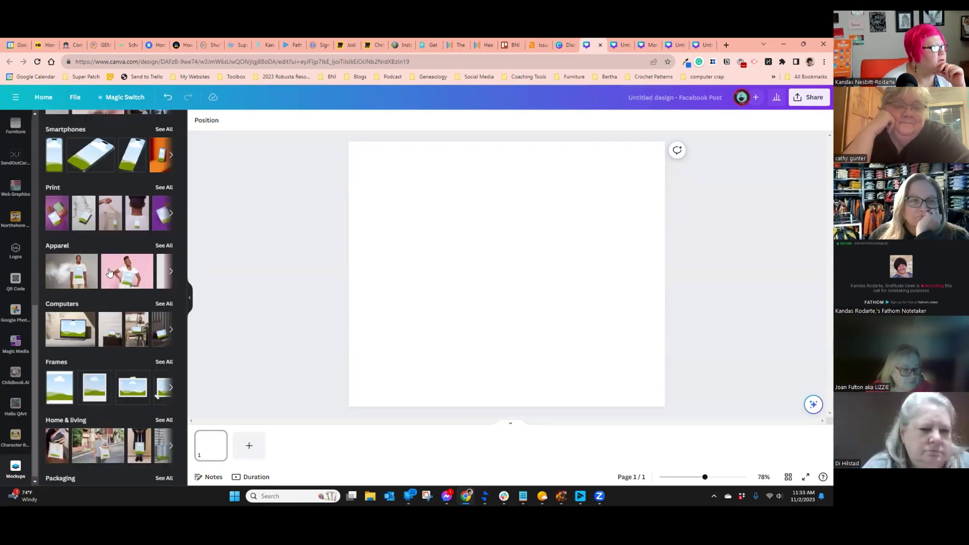
pyautogui.click(137, 209)
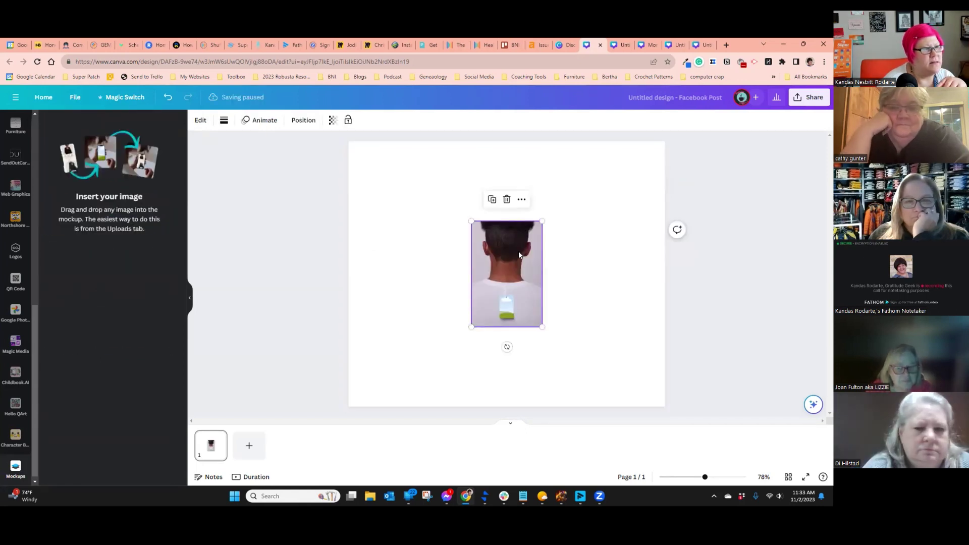
pyautogui.press('Delete')
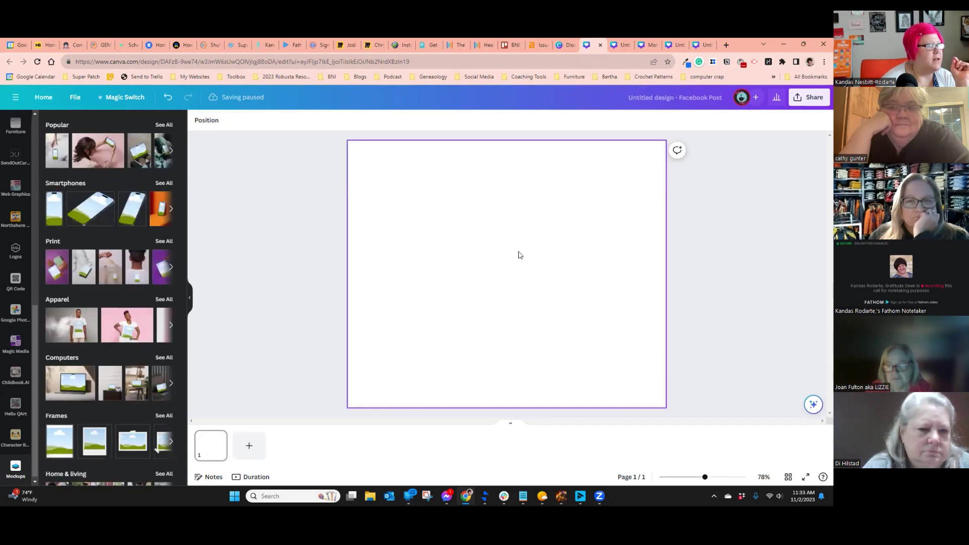
# - Add the Home & living mockup of a mug on wooden slats, and enlarge and position it to fill the page
pyautogui.scroll(-5, 87, 126)
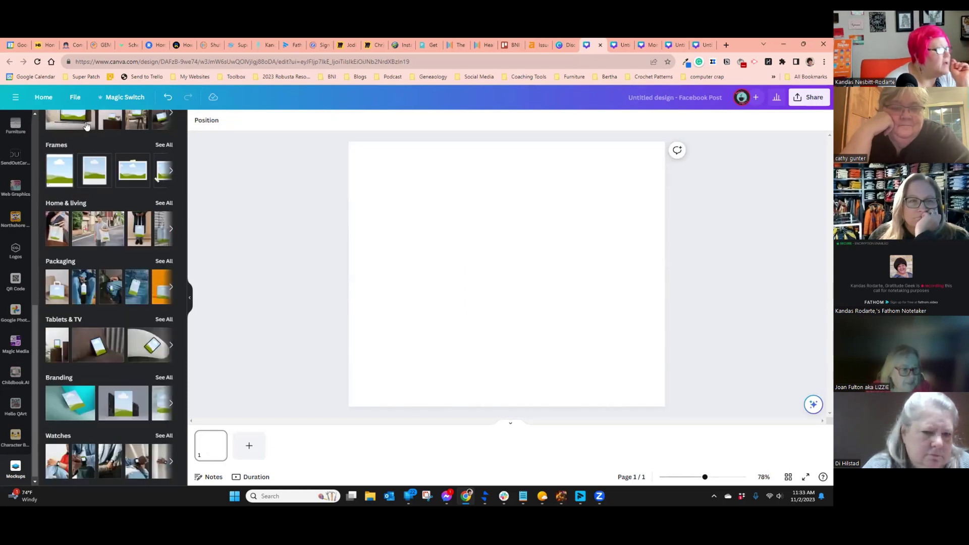
pyautogui.scroll(5, 87, 126)
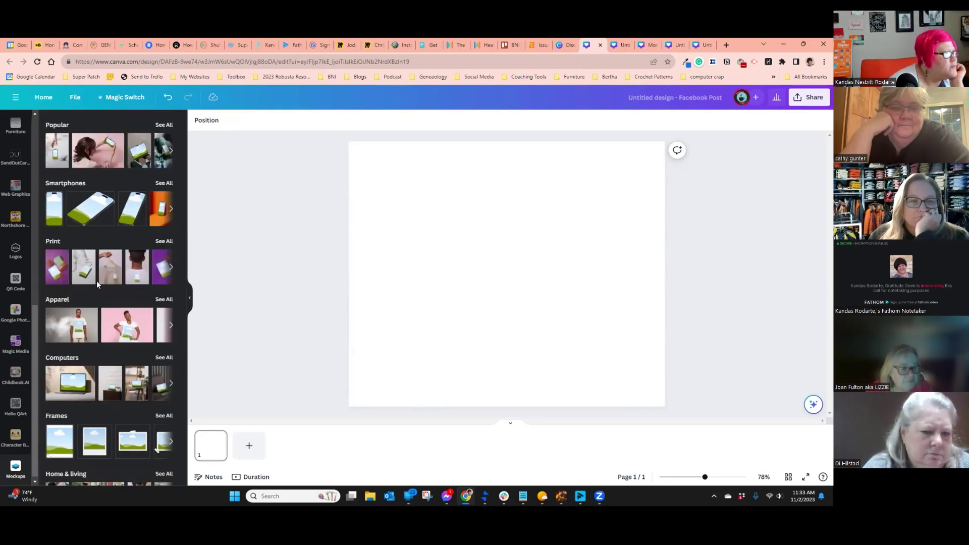
pyautogui.scroll(-3, 97, 285)
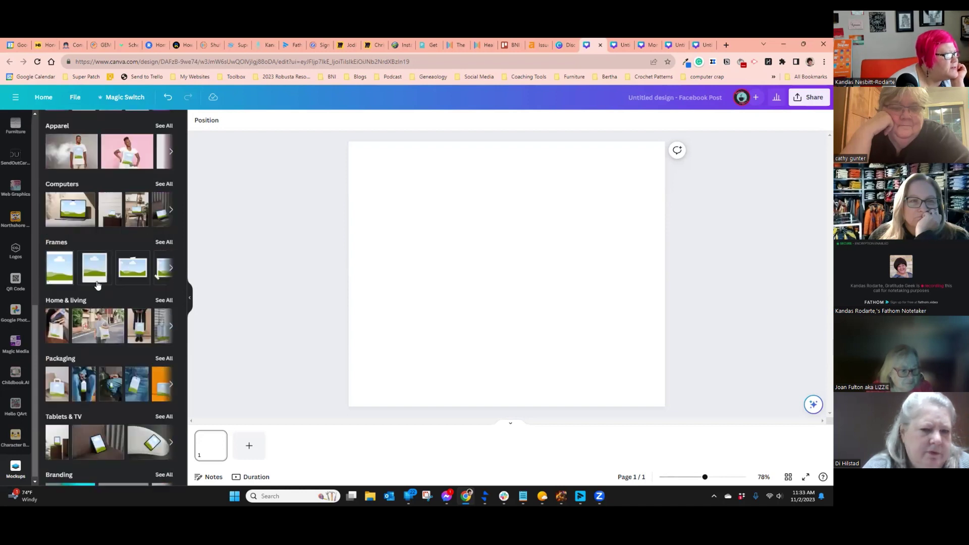
pyautogui.click(164, 300)
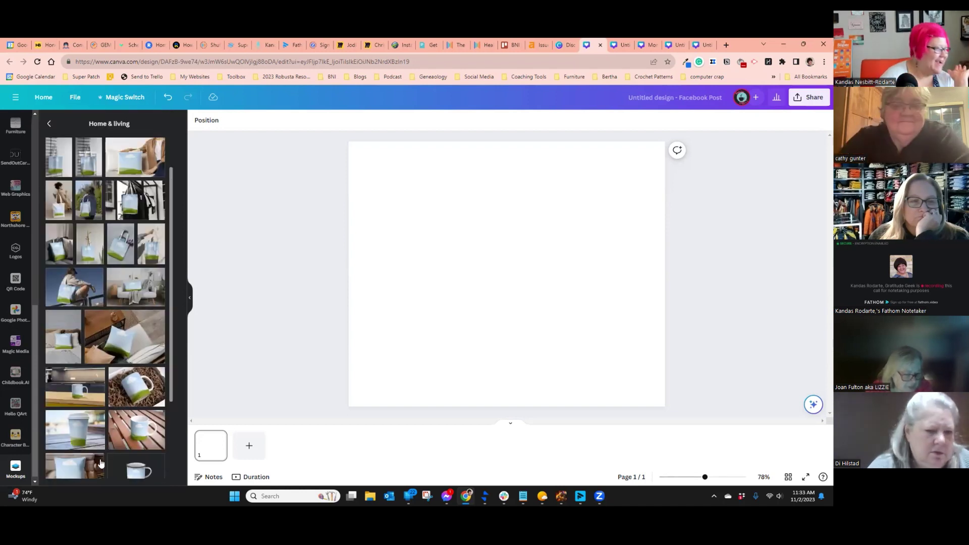
pyautogui.click(135, 430)
pyautogui.moveTo(530, 289); pyautogui.dragTo(620, 374)
pyautogui.moveTo(534, 312); pyautogui.dragTo(277, 143)
# - Place the Marketing Coffee Hour logo from the brand logos onto the mug
pyautogui.scroll(-1, 34, 351)
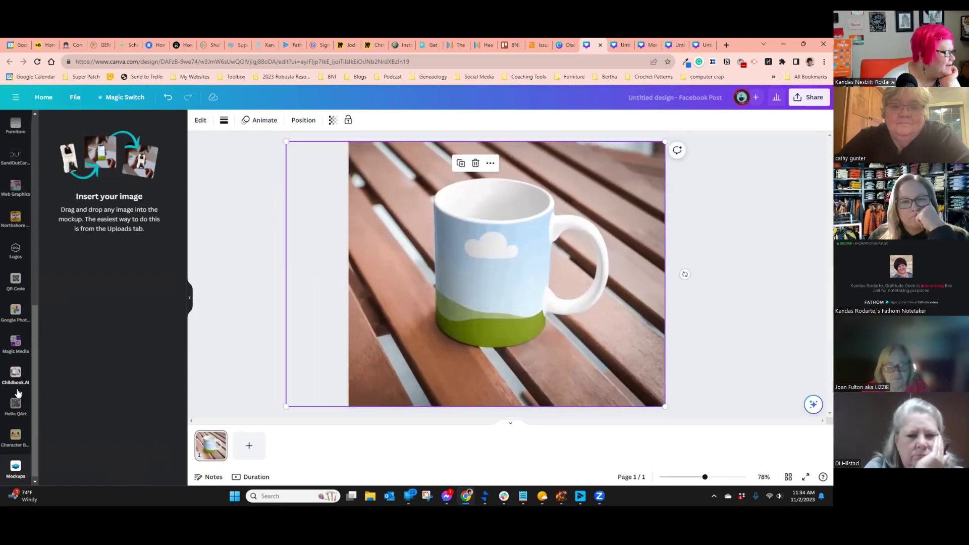
pyautogui.click(15, 247)
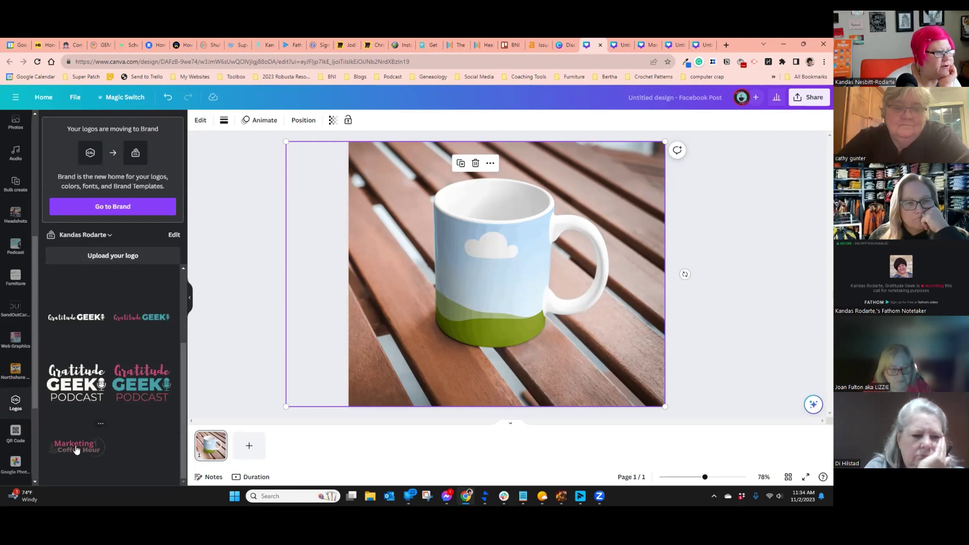
pyautogui.moveTo(76, 449); pyautogui.dragTo(498, 277)
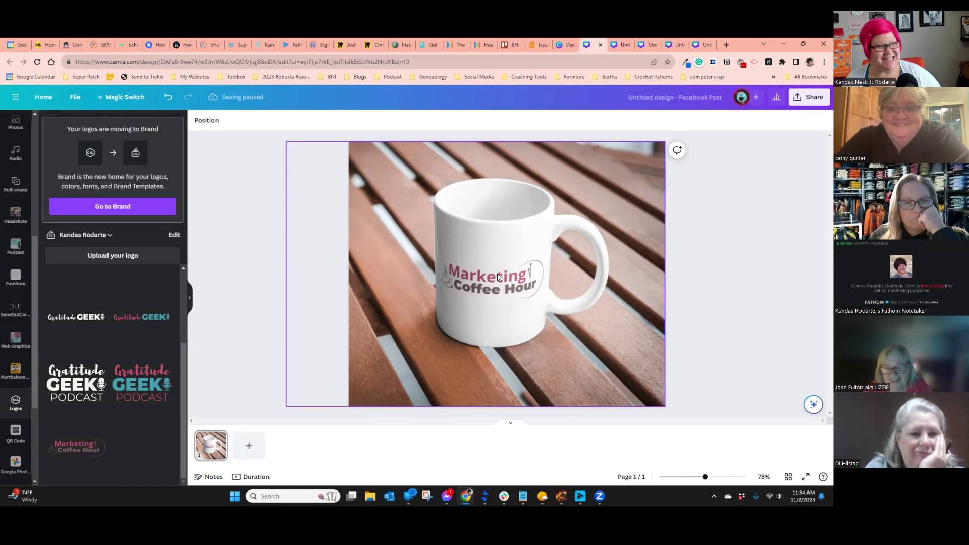
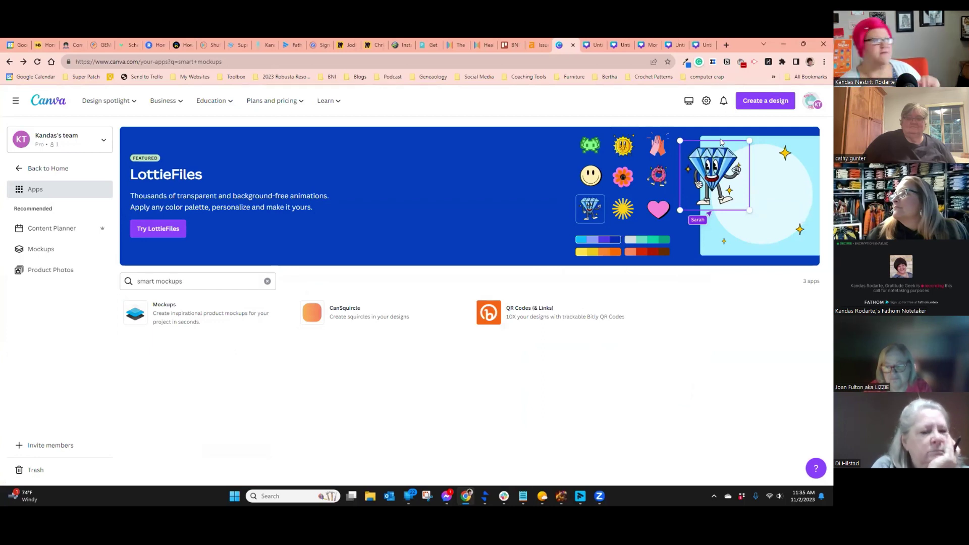
# - Search the Apps page for "product photos" and look through the listed apps
pyautogui.click(212, 281)
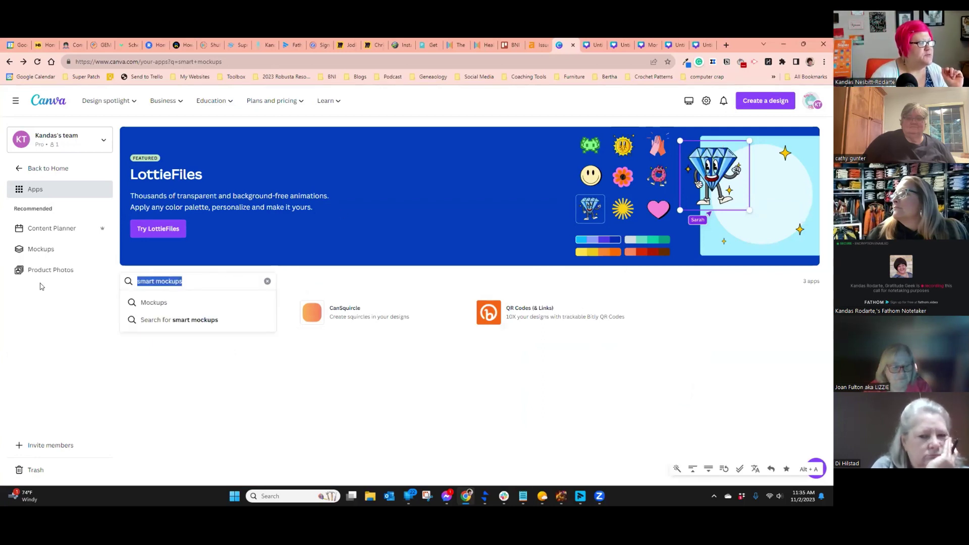
pyautogui.write('product photos')
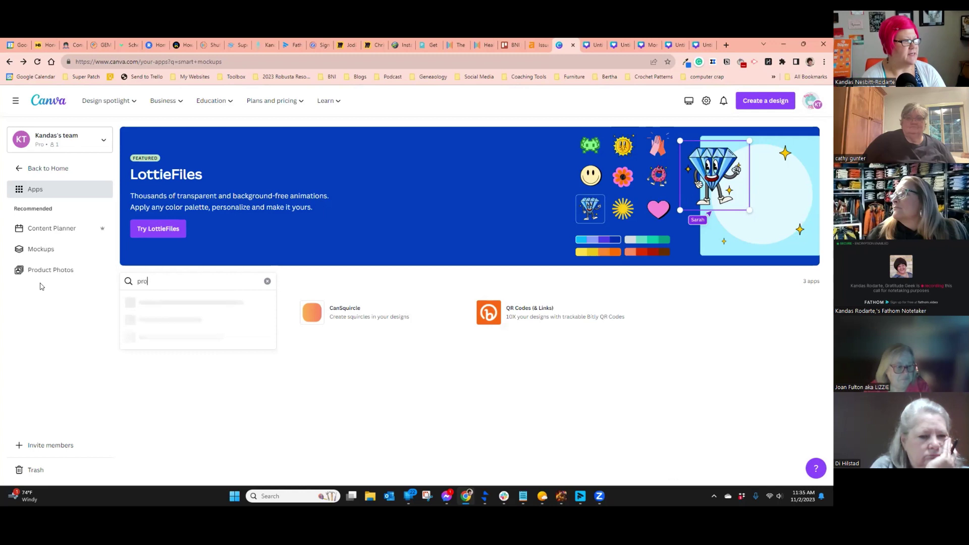
pyautogui.press('Return')
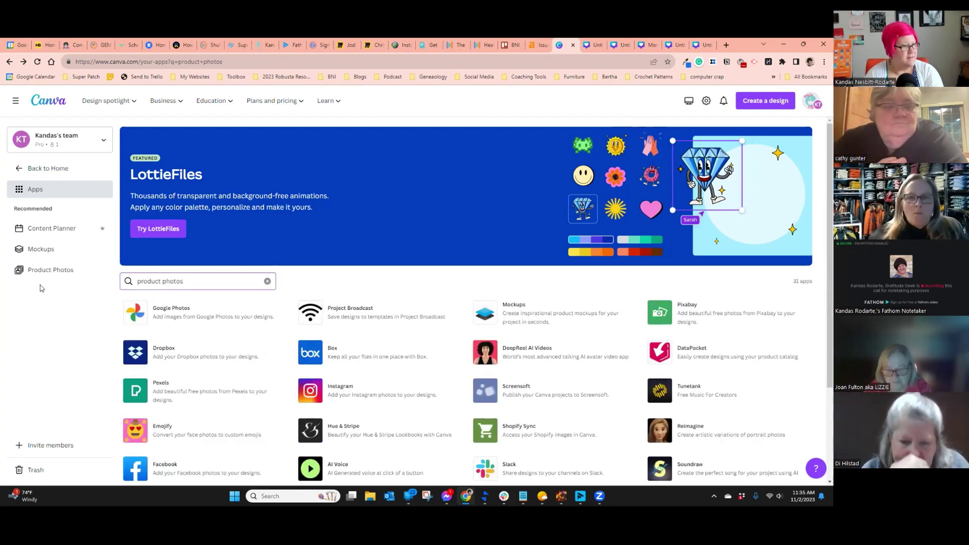
pyautogui.scroll(-2, 280, 375)
pyautogui.scroll(-1, 280, 378)
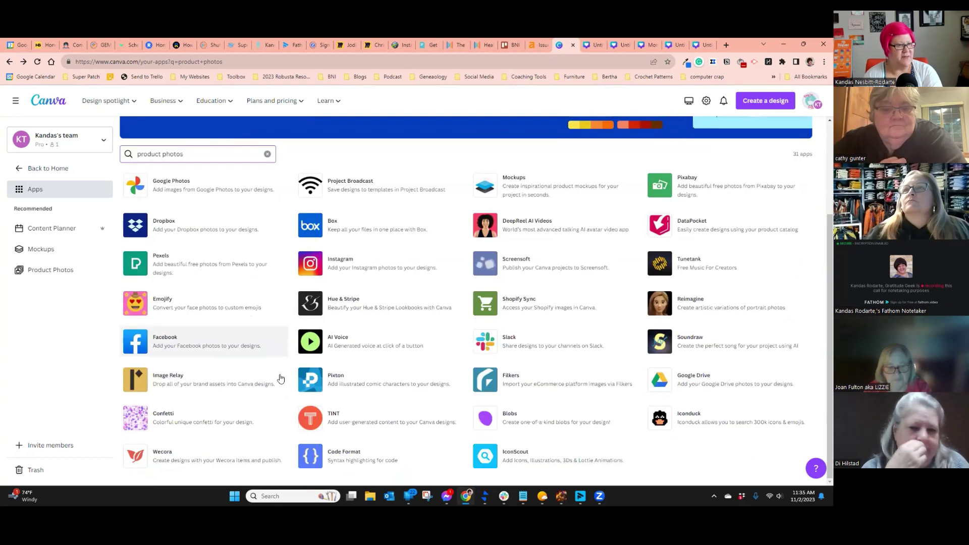
pyautogui.scroll(1, 281, 378)
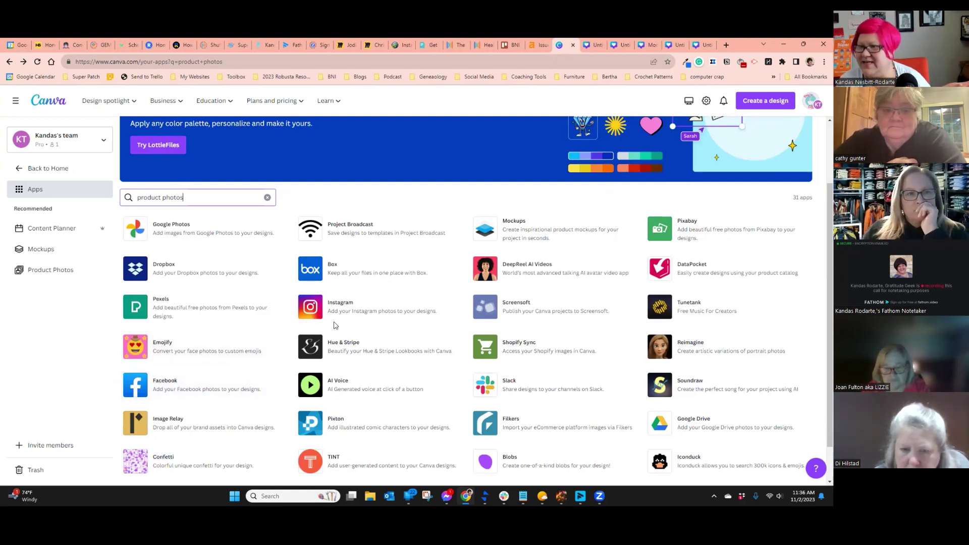
pyautogui.scroll(-1, 376, 318)
pyautogui.scroll(3, 397, 323)
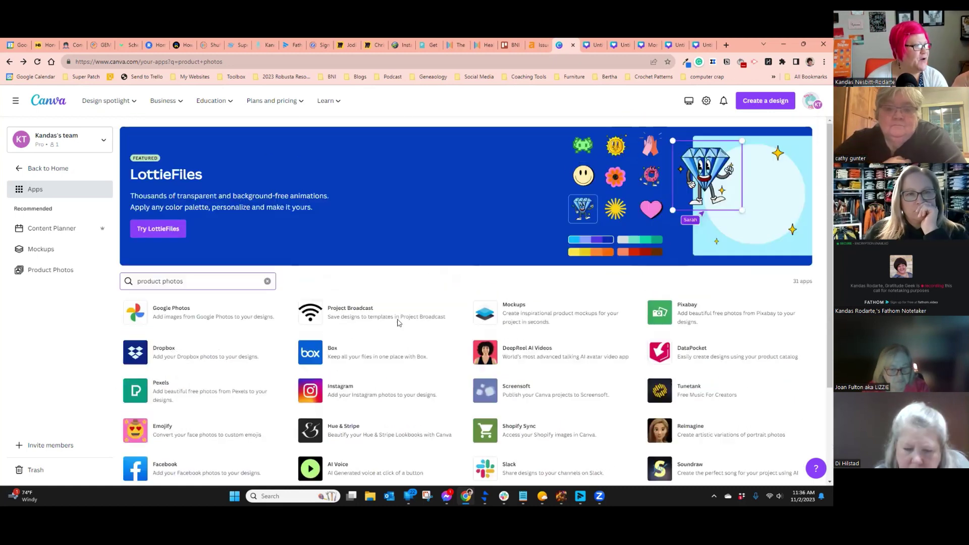
# - Switch to the blank Facebook Post design, add the uploaded photo of the yellow heart wax melts and scale it down slightly near the page's centre
pyautogui.click(706, 45)
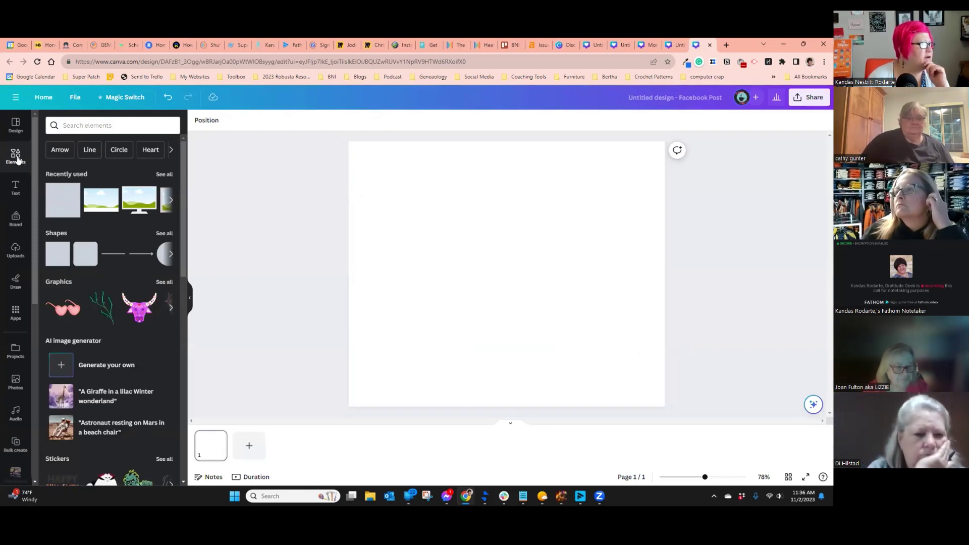
pyautogui.click(15, 251)
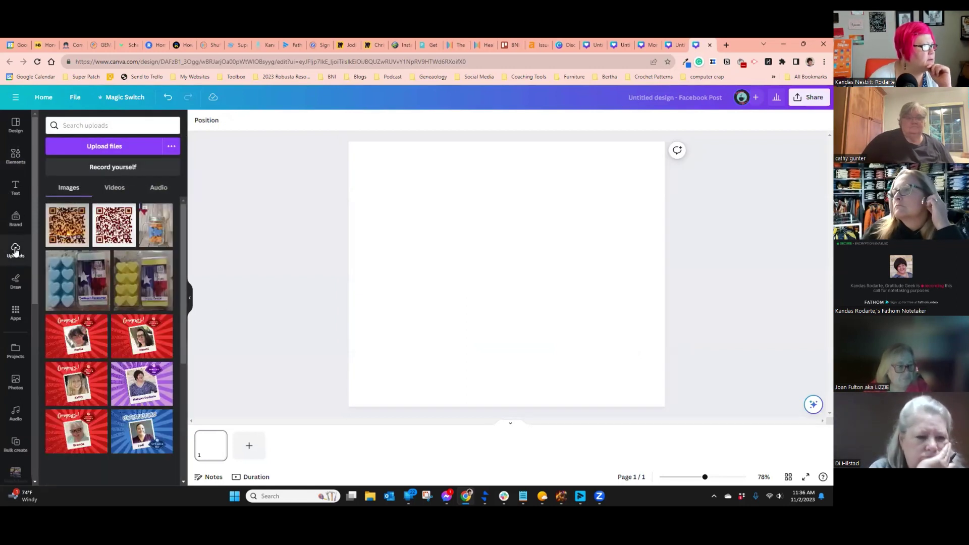
pyautogui.click(134, 278)
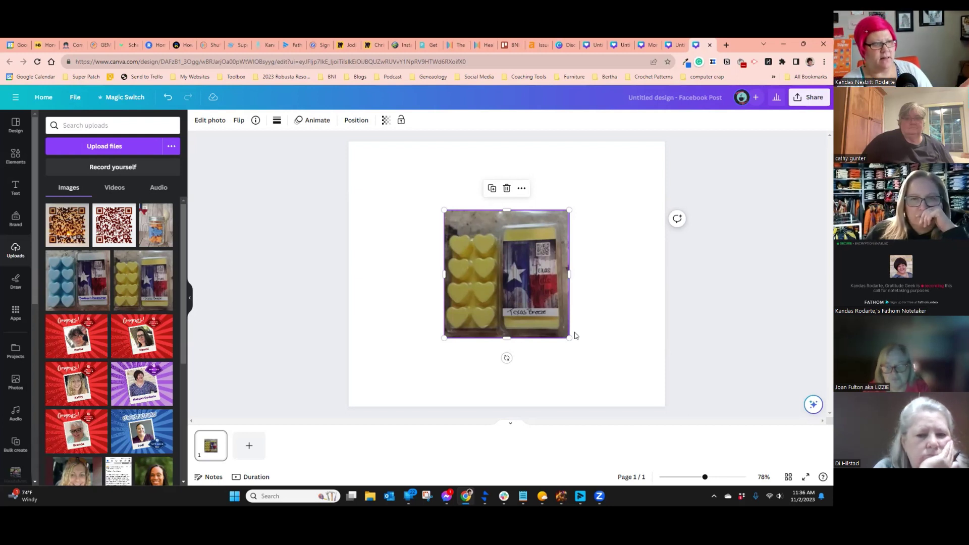
pyautogui.moveTo(569, 338); pyautogui.dragTo(506, 264)
pyautogui.moveTo(417, 167); pyautogui.dragTo(461, 236)
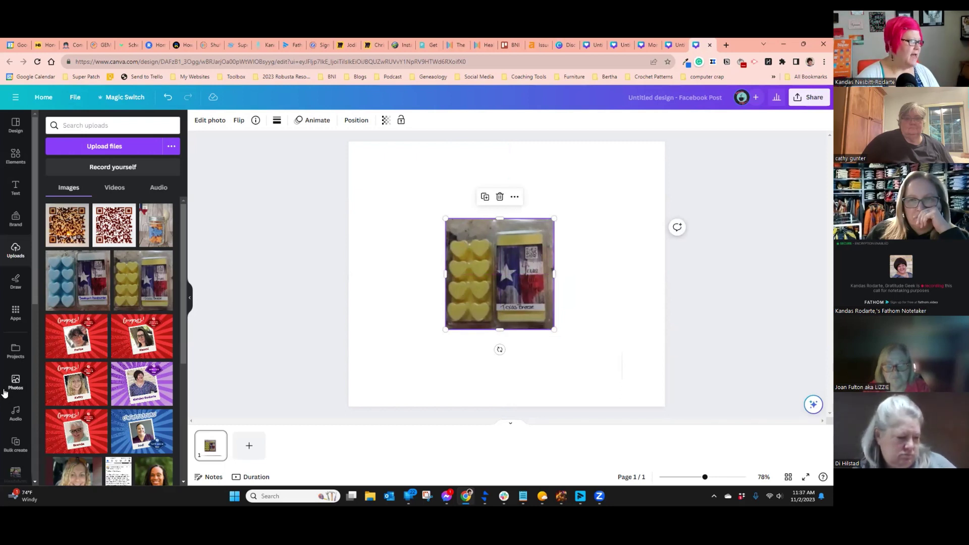
# - Upscale the yellow wax melts photo from the Downloads folder with the Enhancer app, and move the original photo to the page's left side
pyautogui.click(16, 313)
pyautogui.click(85, 126)
pyautogui.click(59, 151)
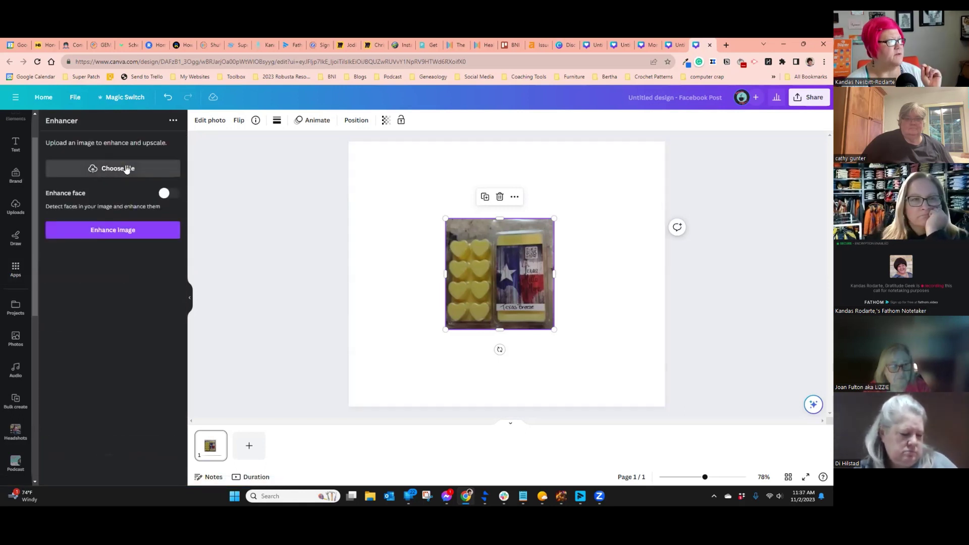
pyautogui.click(127, 169)
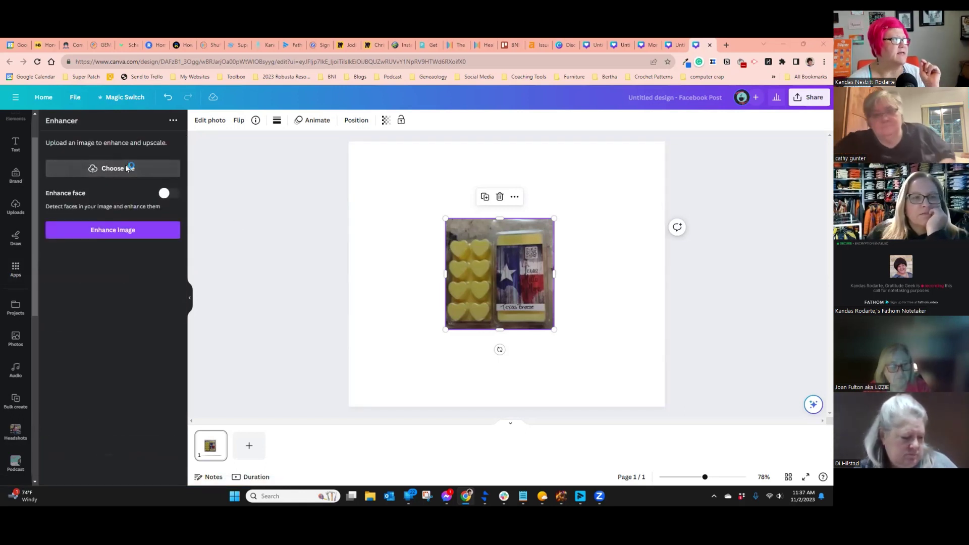
pyautogui.click(480, 381)
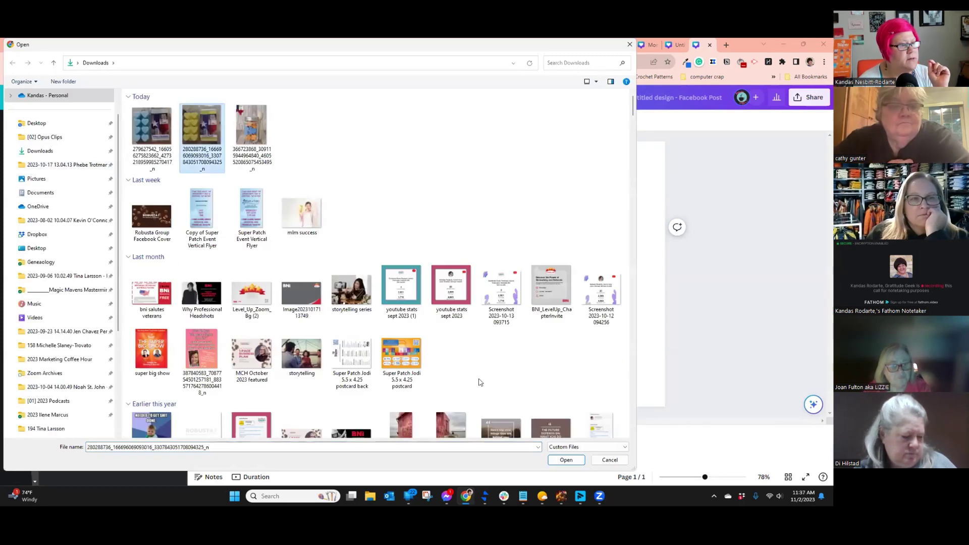
pyautogui.click(567, 460)
pyautogui.click(126, 334)
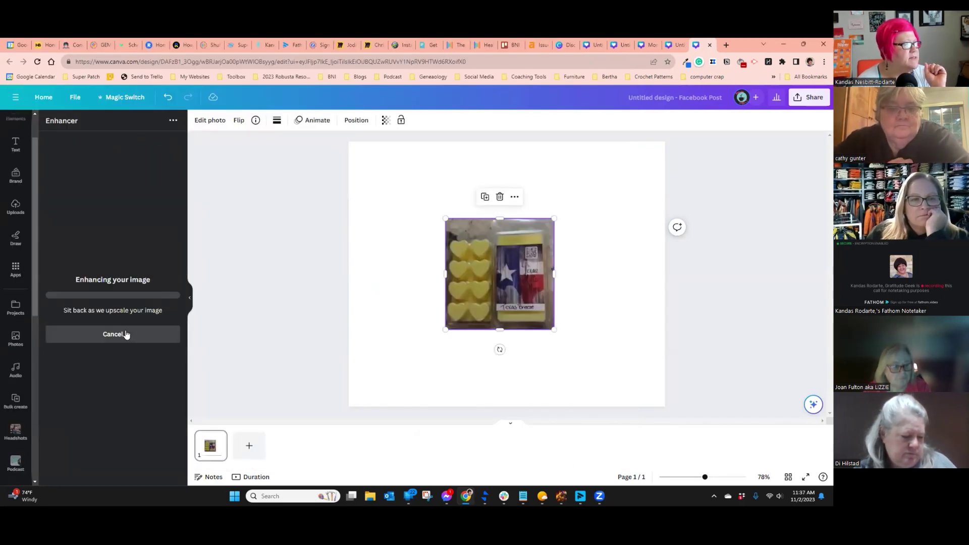
pyautogui.moveTo(478, 275); pyautogui.dragTo(403, 274)
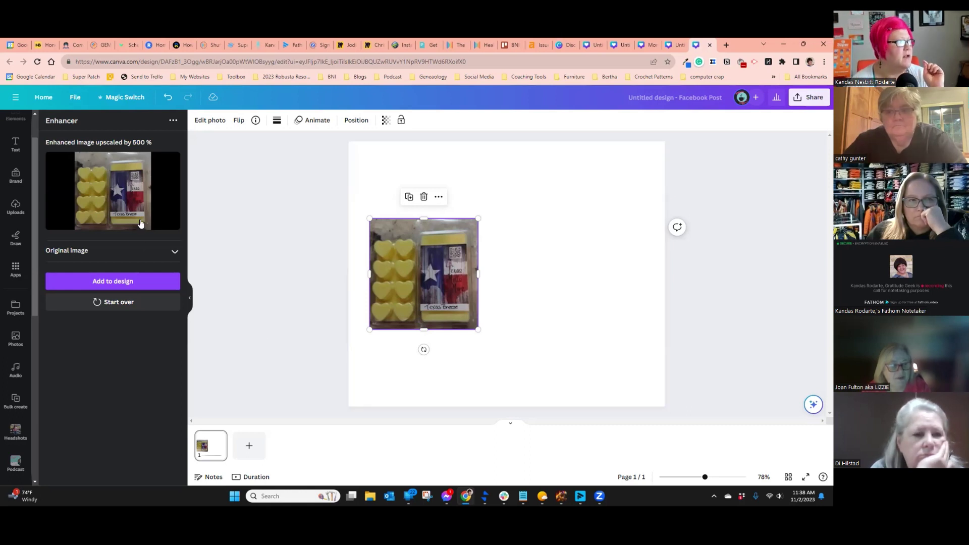
# - Add the enhanced wax melts photo to the design and arrange it beside the slightly enlarged original photo in the page's upper half
pyautogui.click(99, 286)
pyautogui.moveTo(601, 326); pyautogui.dragTo(651, 397)
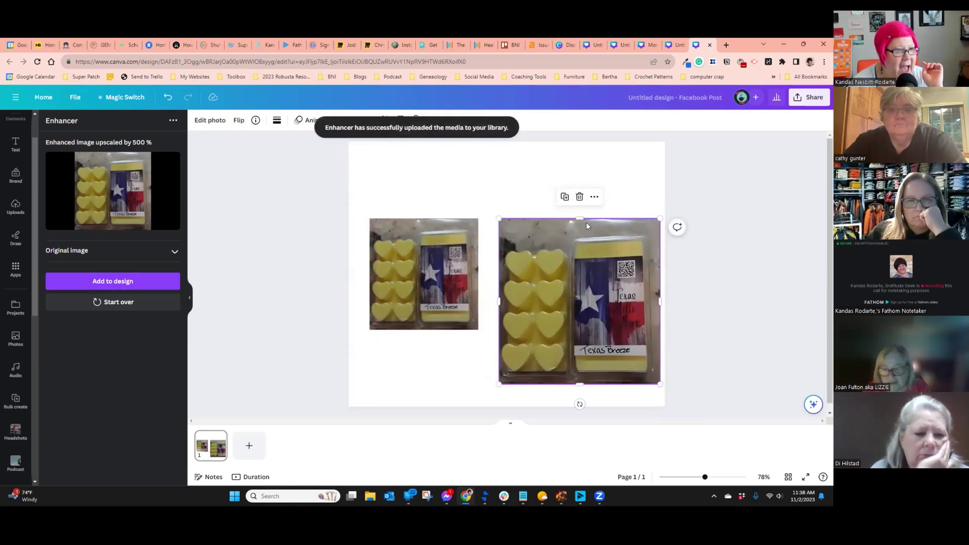
pyautogui.moveTo(561, 278); pyautogui.dragTo(560, 257)
pyautogui.moveTo(470, 318)
pyautogui.mouseDown()
pyautogui.moveTo(464, 288)
pyautogui.moveTo(506, 361)
pyautogui.moveTo(464, 325)
pyautogui.mouseUp()
pyautogui.moveTo(564, 302); pyautogui.dragTo(570, 292)
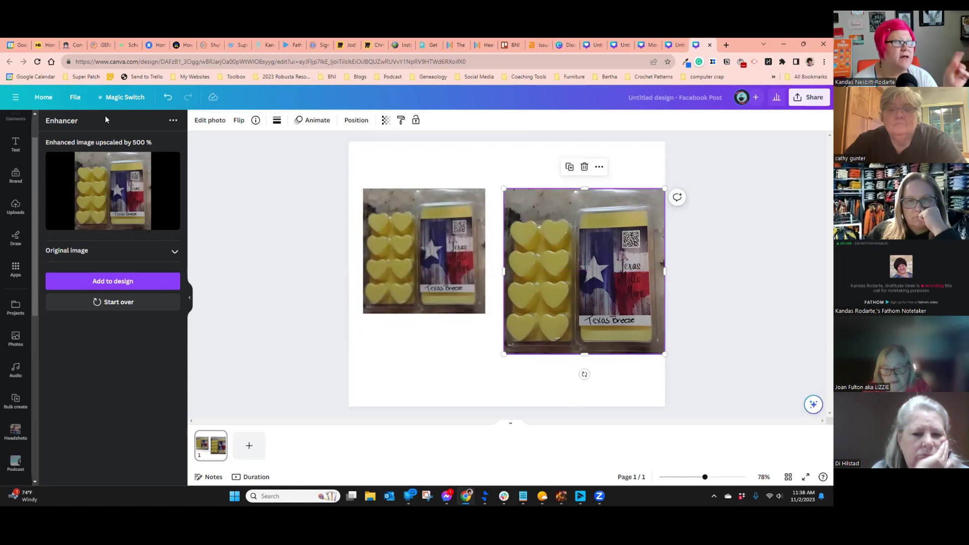
# - Clear the apps search and apply Magic Grab to the enhanced wax melts photo to separate the product from its background
pyautogui.scroll(1, 13, 202)
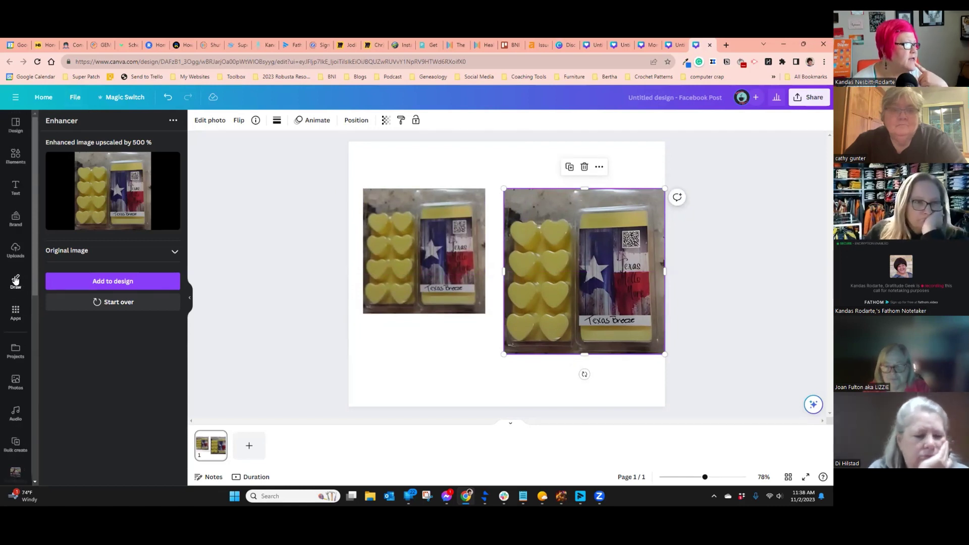
pyautogui.click(15, 312)
pyautogui.doubleClick(131, 125)
pyautogui.press('BackSpace')
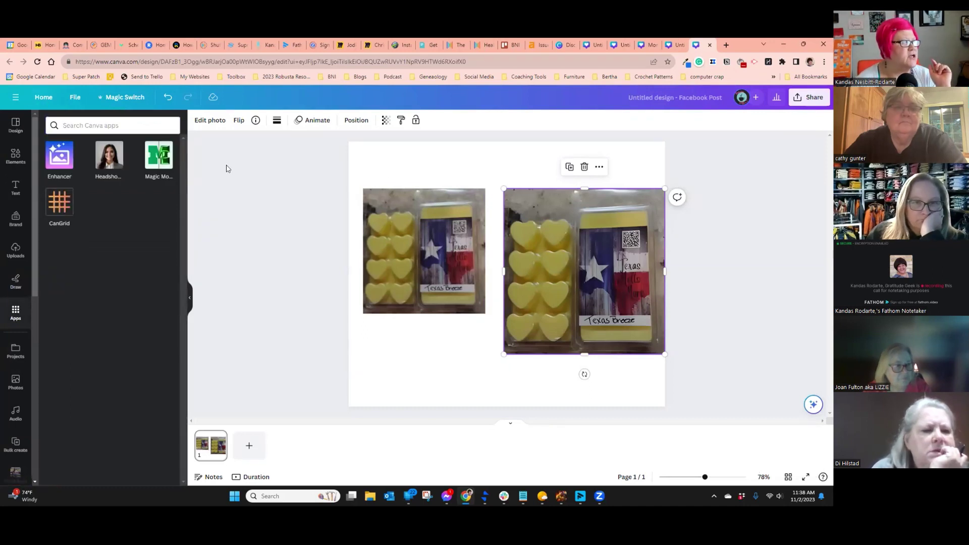
pyautogui.click(204, 125)
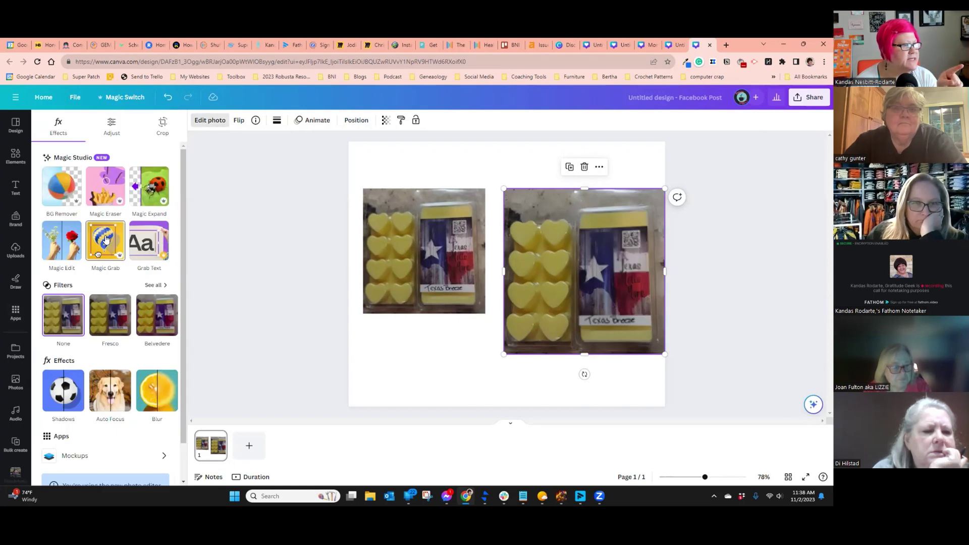
pyautogui.click(106, 240)
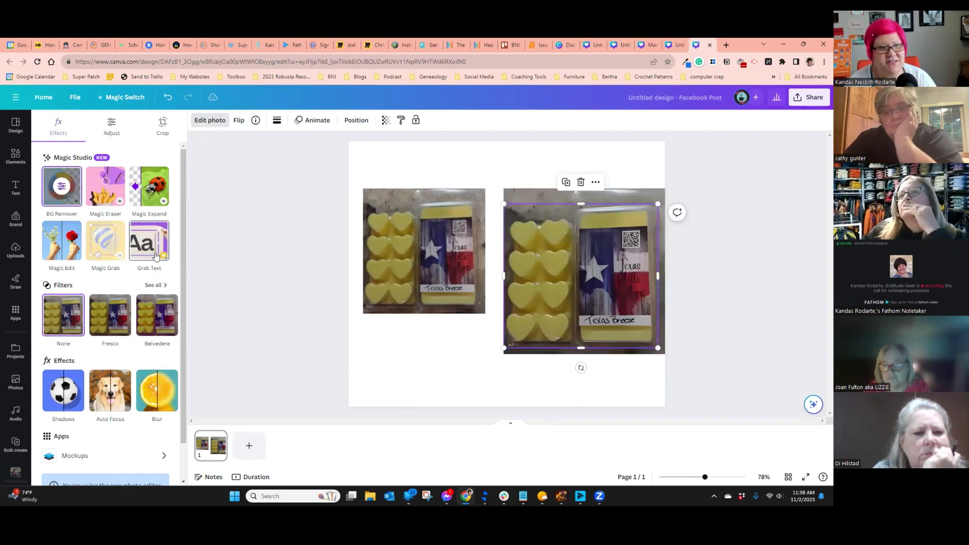
# - Scale down the grabbed wax melts cutout and centre it over its own background image
pyautogui.moveTo(564, 271); pyautogui.dragTo(511, 286)
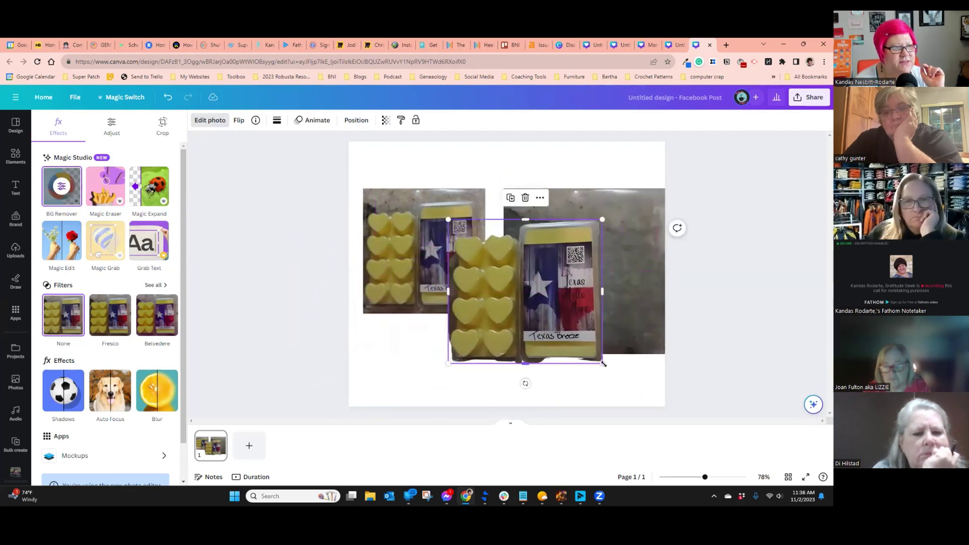
pyautogui.moveTo(603, 363); pyautogui.dragTo(567, 331)
pyautogui.moveTo(522, 287); pyautogui.dragTo(602, 285)
pyautogui.moveTo(647, 323); pyautogui.dragTo(644, 324)
pyautogui.moveTo(602, 276); pyautogui.dragTo(601, 281)
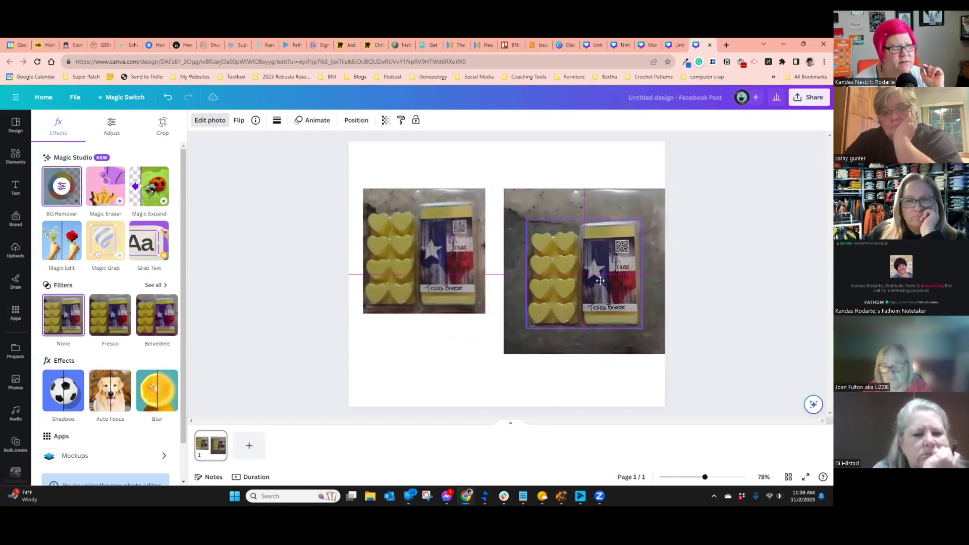
# - Delete the background image behind the grabbed wax melts cutout
pyautogui.click(416, 245)
pyautogui.click(576, 285)
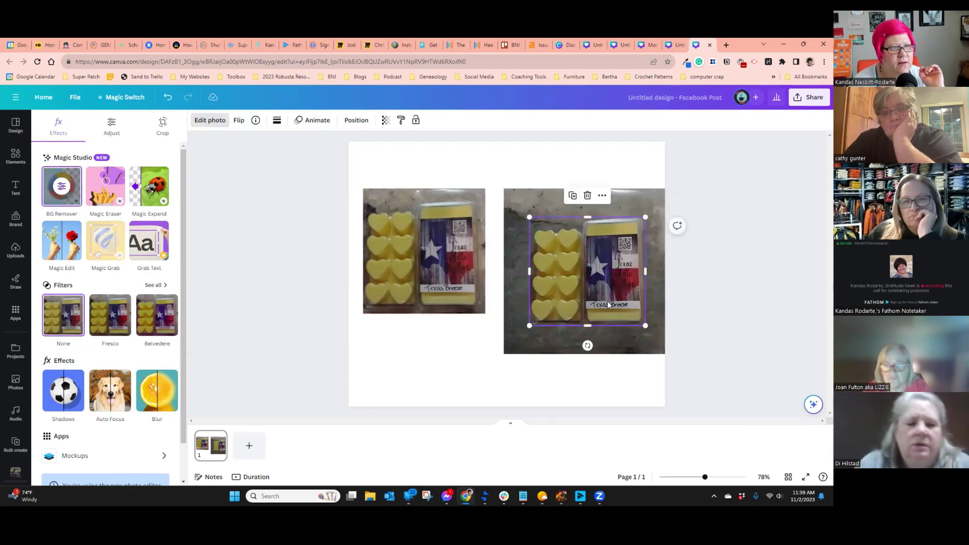
pyautogui.click(510, 204)
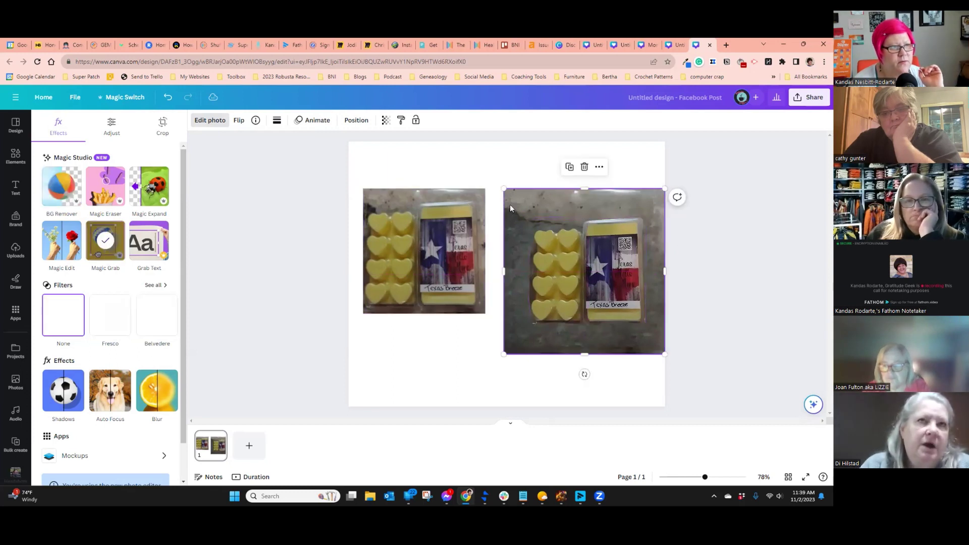
pyautogui.press('Delete')
pyautogui.click(573, 270)
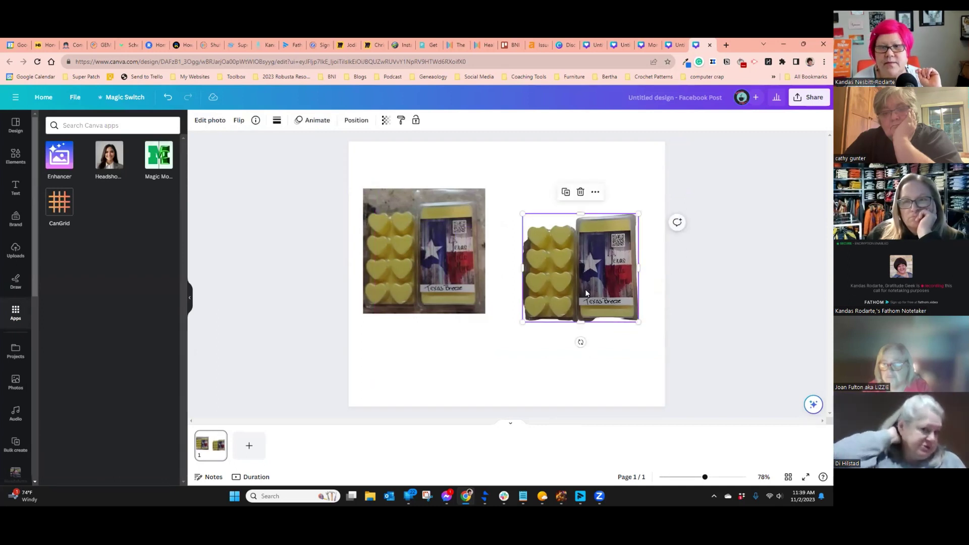
# - Undo the background deletion and delete the smaller original wax melts photo
pyautogui.click(169, 98)
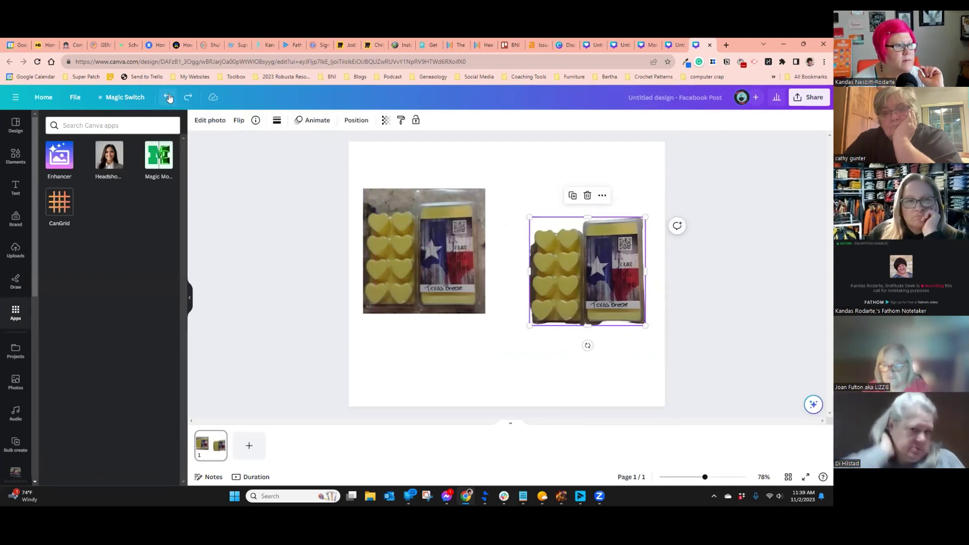
pyautogui.click(169, 97)
pyautogui.click(399, 247)
pyautogui.press('Delete')
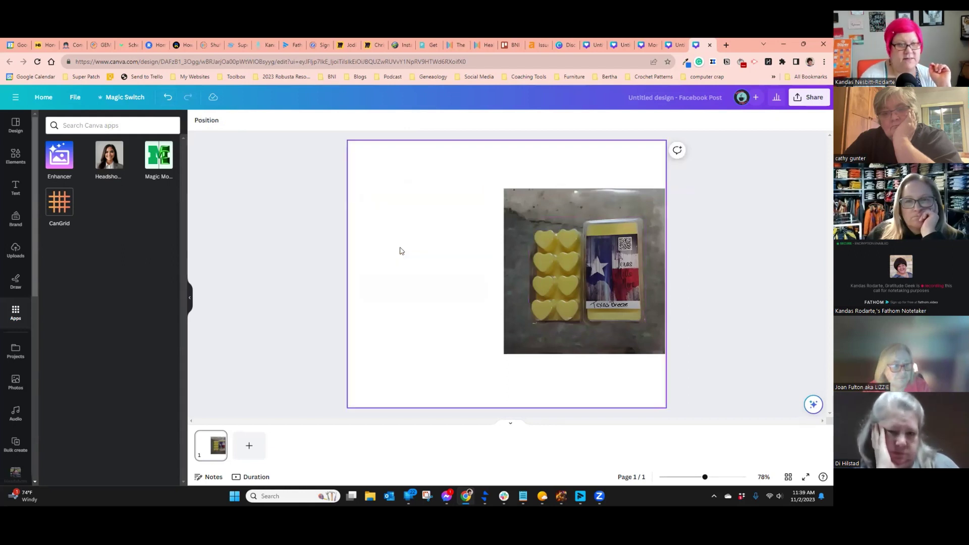
# - Undo the edits step by step back to the single large original wax melts photo
pyautogui.click(167, 99)
pyautogui.click(167, 99)
pyautogui.click(167, 99)
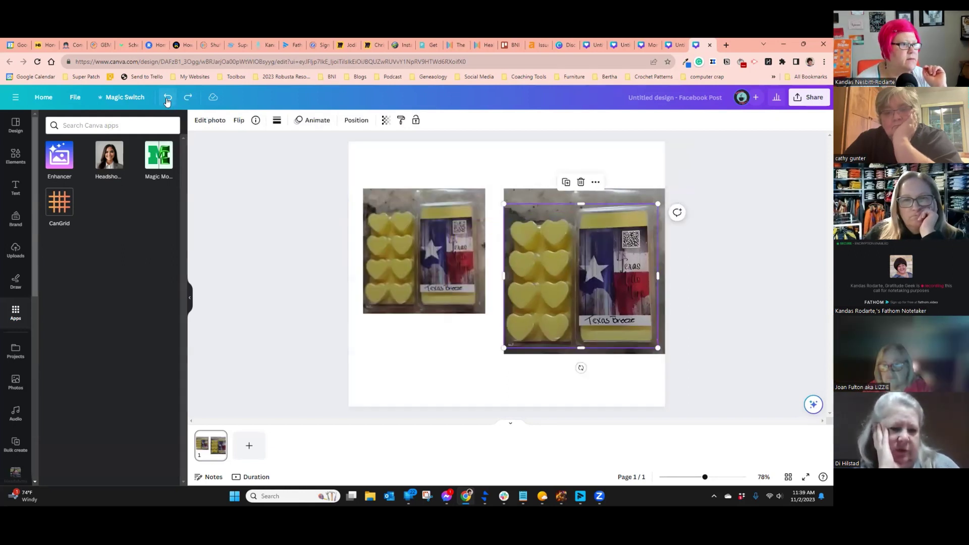
pyautogui.click(167, 99)
pyautogui.click(167, 98)
pyautogui.click(167, 98)
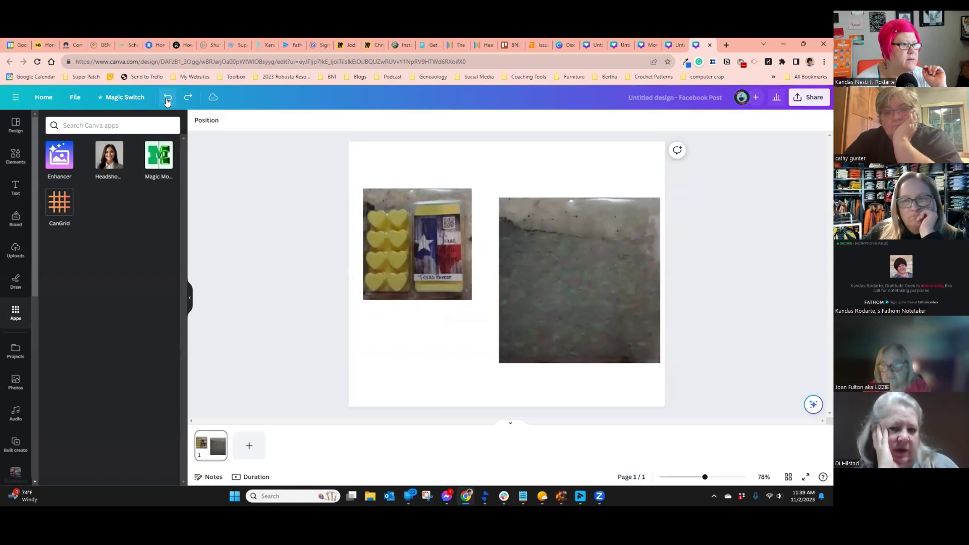
pyautogui.click(167, 98)
pyautogui.click(167, 99)
pyautogui.click(167, 99)
pyautogui.click(168, 99)
pyautogui.click(167, 99)
pyautogui.click(167, 99)
pyautogui.click(168, 99)
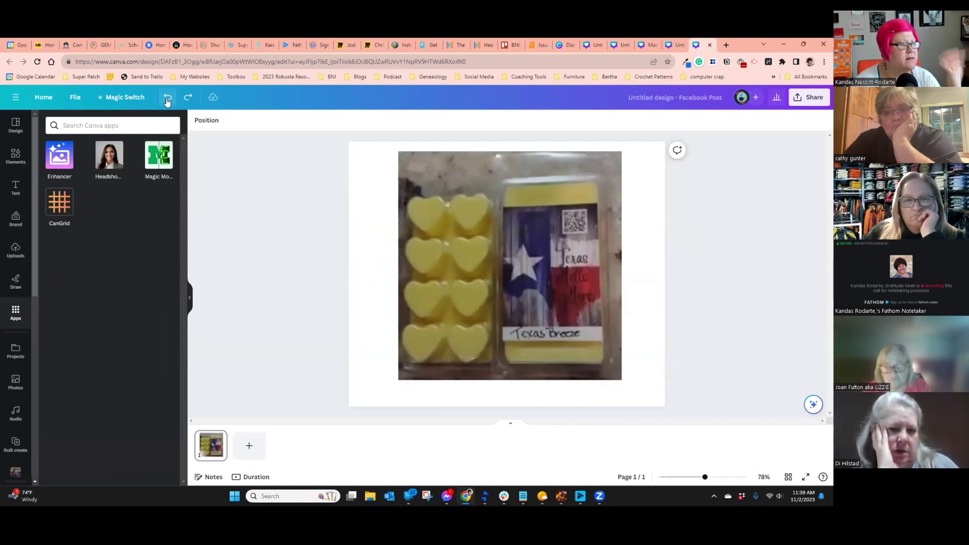
# - Redo the edits until both wax melts photos and the Magic Grab result are restored
pyautogui.click(465, 240)
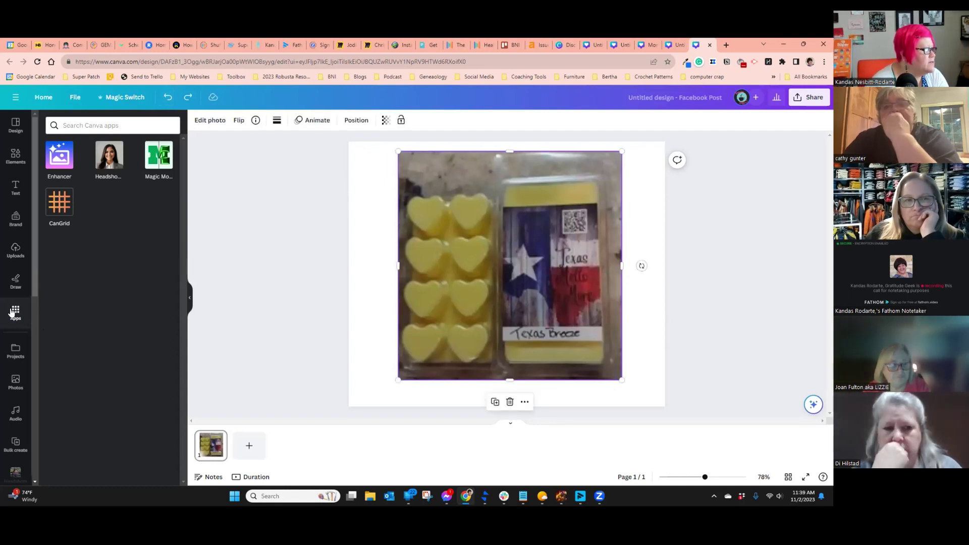
pyautogui.click(188, 98)
pyautogui.click(189, 99)
pyautogui.click(188, 99)
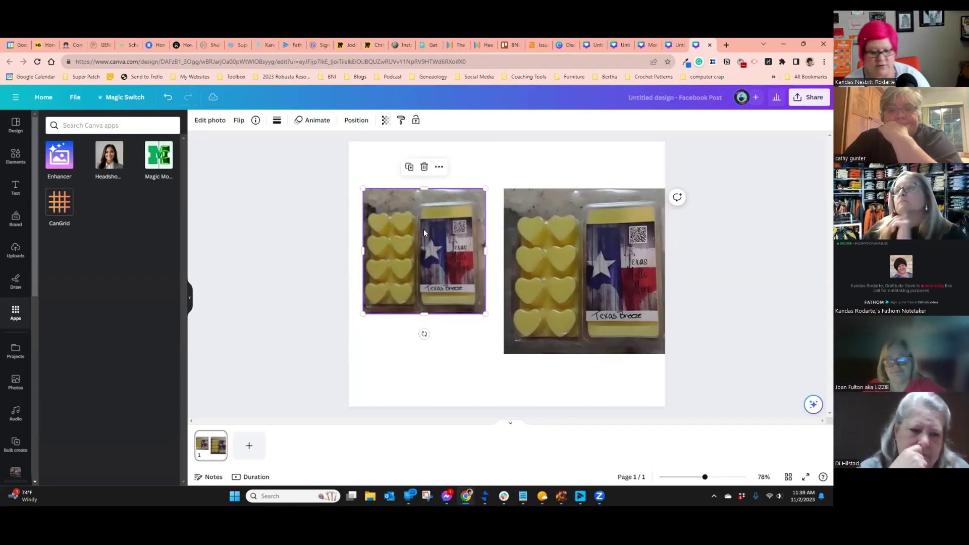
# - Delete the smaller original photo and move the separated background and wax melts cutout to the page's centre
pyautogui.press('Delete')
pyautogui.moveTo(564, 197); pyautogui.dragTo(484, 191)
pyautogui.moveTo(652, 256); pyautogui.dragTo(573, 258)
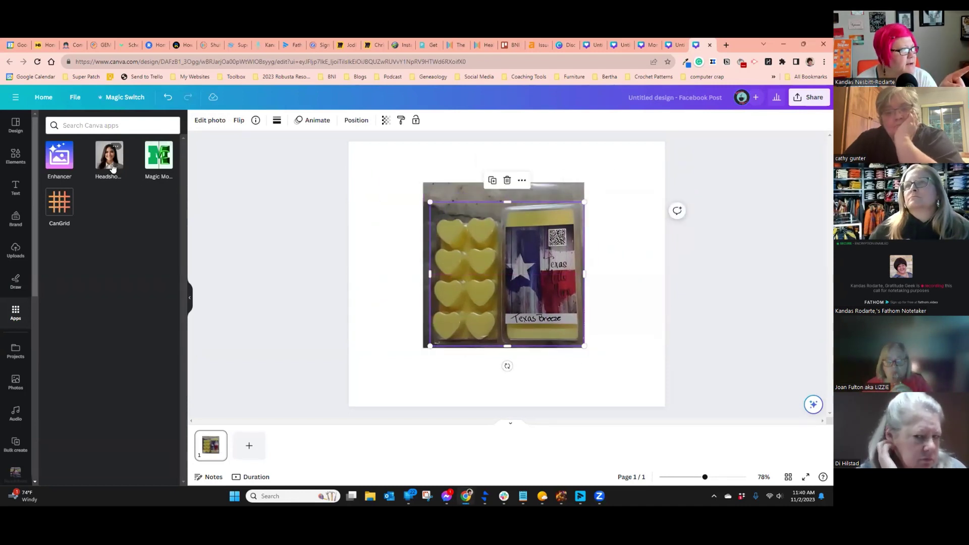
# - Apply Grab Text to the wax melts cutout and replace the label text "Texas Breeze" with "Sunshine Sparkle"
pyautogui.click(215, 122)
pyautogui.click(145, 251)
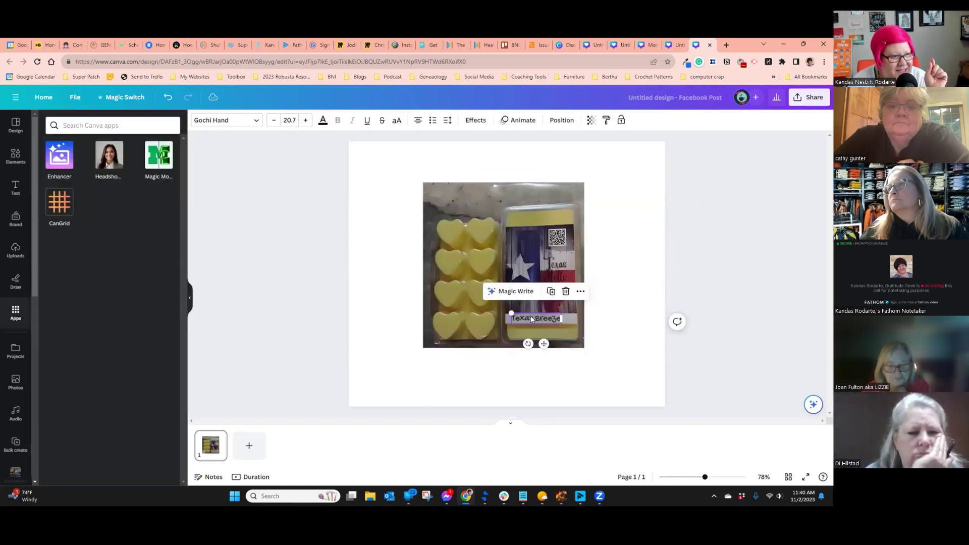
pyautogui.doubleClick(530, 317)
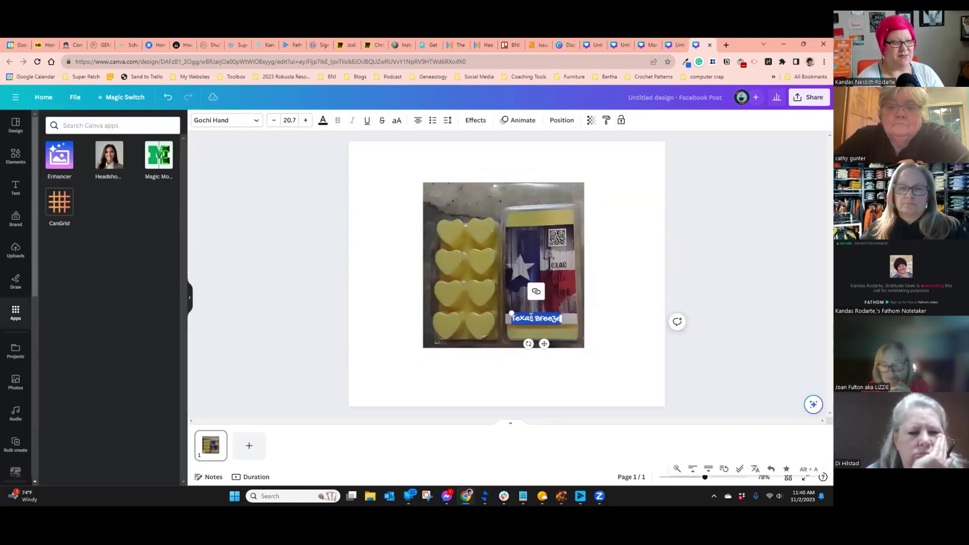
pyautogui.press('BackSpace')
pyautogui.write('Sunshine Sparkle')
pyautogui.click(566, 334)
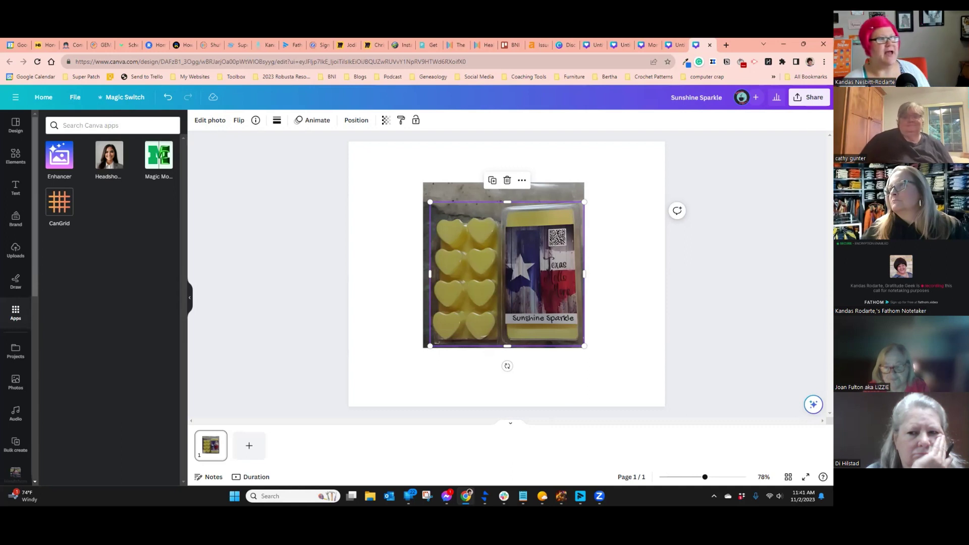
# - Delete the wax melts cutout, its background and the label text to leave the page blank
pyautogui.press('Delete')
pyautogui.click(542, 318)
pyautogui.press('Delete')
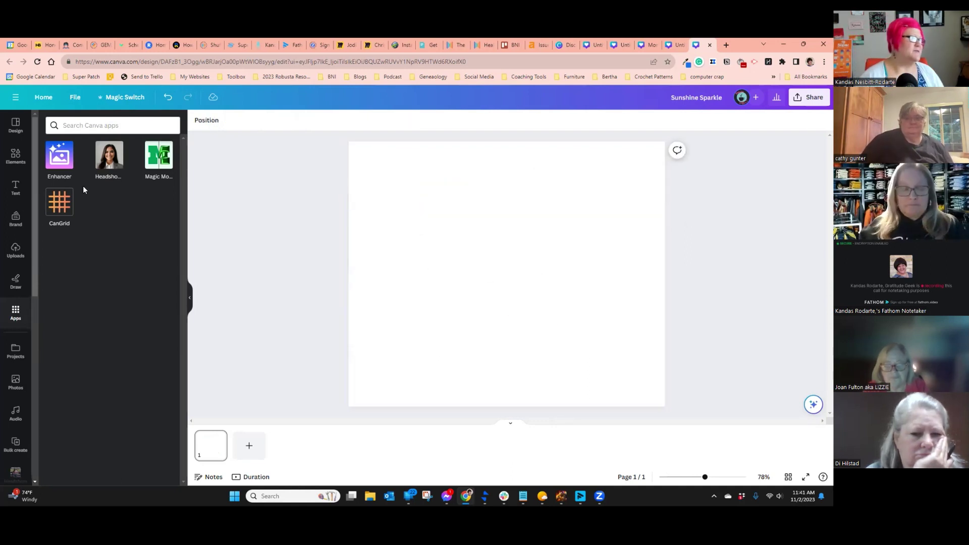
# - Search the elements for "texas" and add the solid Texas silhouette near the page's centre
pyautogui.click(14, 156)
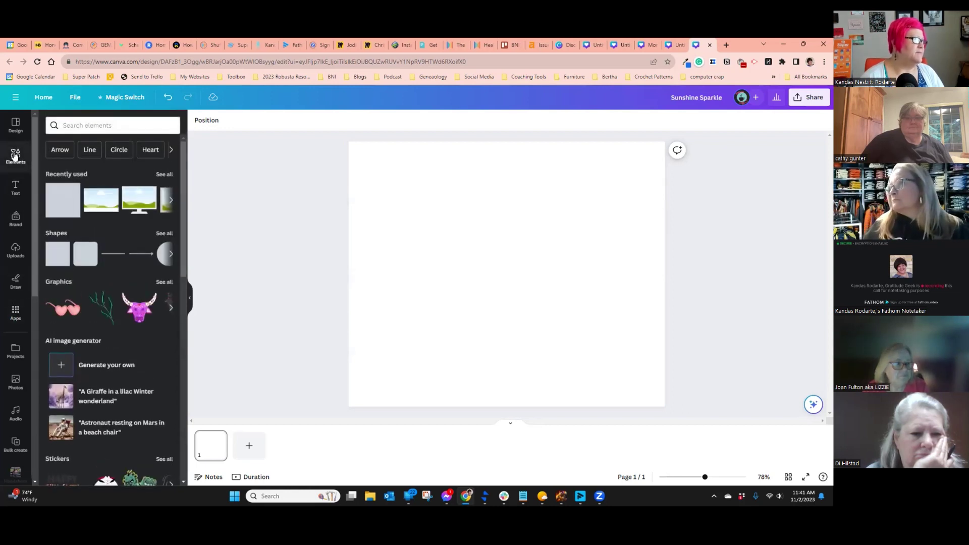
pyautogui.click(75, 122)
pyautogui.write('texas')
pyautogui.press('Return')
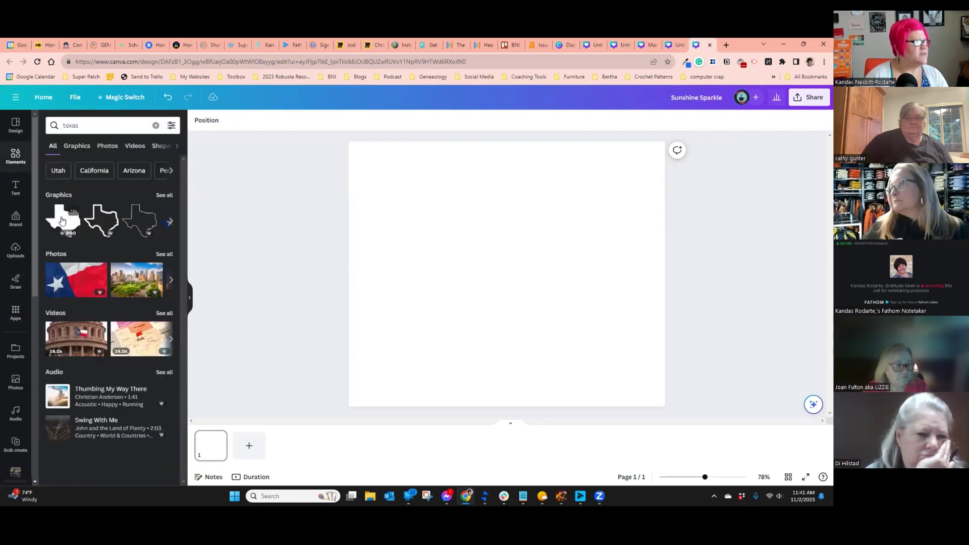
pyautogui.click(61, 221)
pyautogui.moveTo(520, 283); pyautogui.dragTo(522, 272)
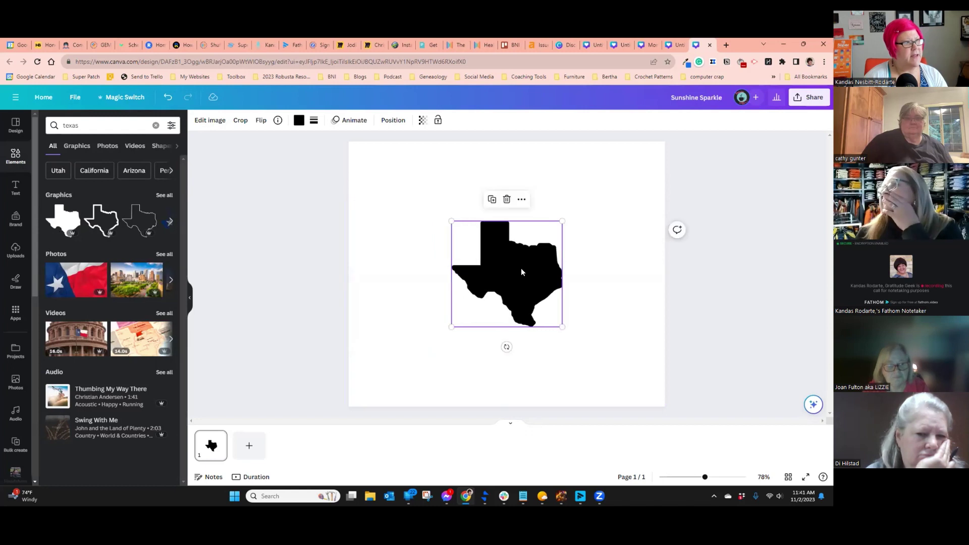
# - Look for a "morph" effect among the Texas silhouette's image effects, and delete the silhouette from the page
pyautogui.click(210, 120)
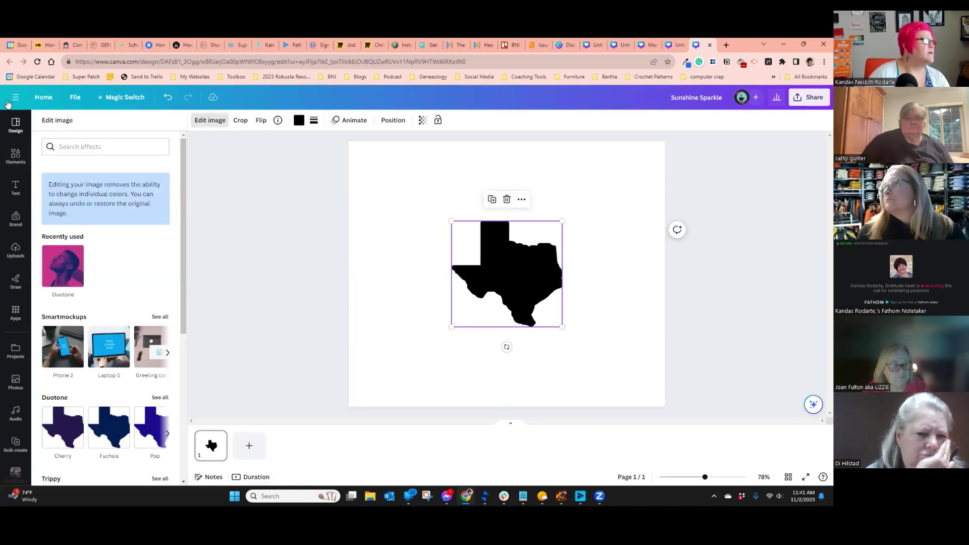
pyautogui.scroll(-5, 71, 279)
pyautogui.scroll(5, 72, 279)
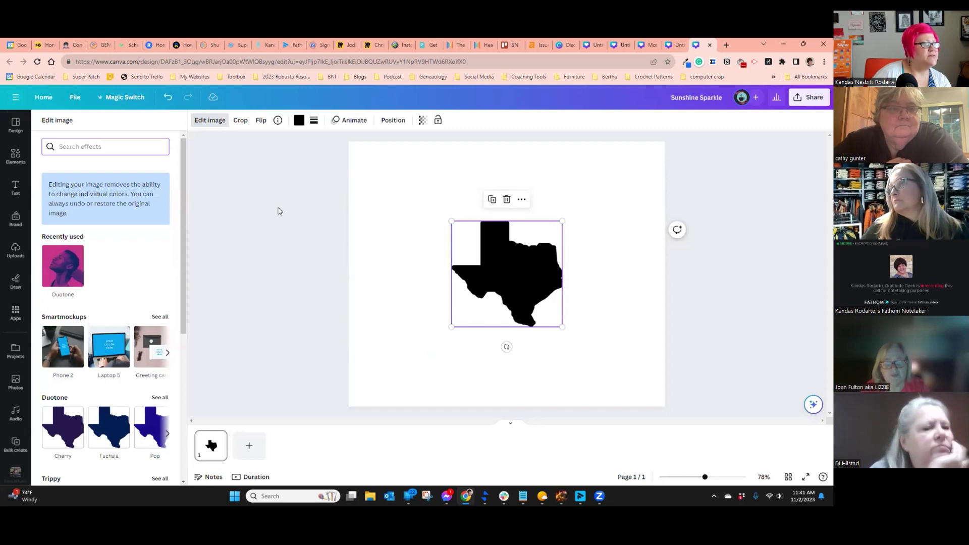
pyautogui.moveTo(491, 261); pyautogui.dragTo(418, 253)
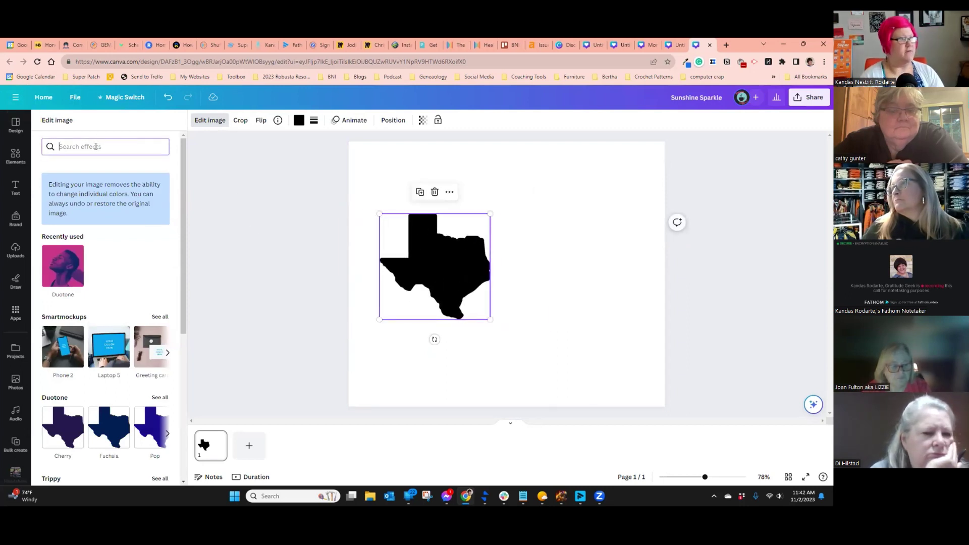
pyautogui.write('morph')
pyautogui.press('BackSpace')
pyautogui.press('BackSpace')
pyautogui.press('BackSpace')
pyautogui.press('BackSpace')
pyautogui.press('BackSpace')
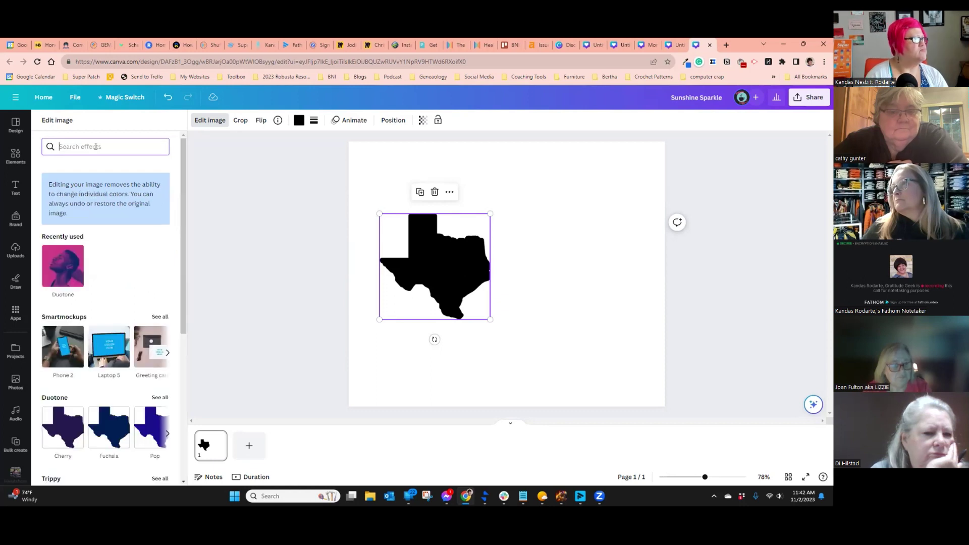
pyautogui.press('Delete')
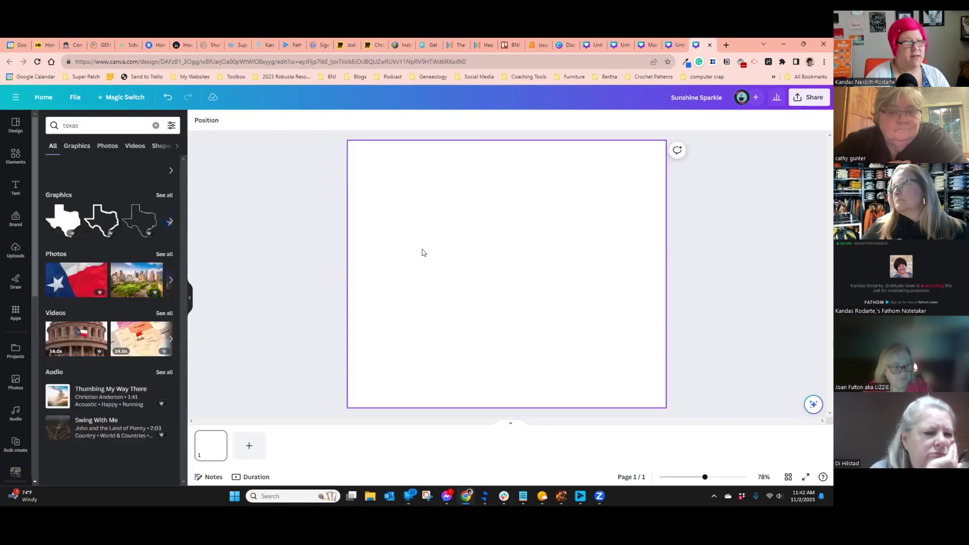
# - Add a text box reading "Texas", widen it and enlarge the text to font size 67.8
pyautogui.click(15, 187)
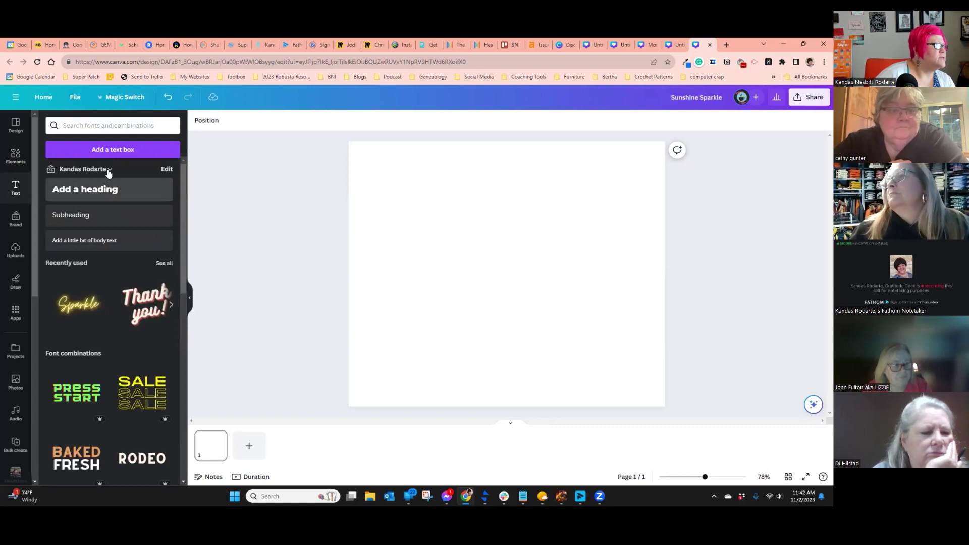
pyautogui.click(107, 154)
pyautogui.write('Texas')
pyautogui.press('Return')
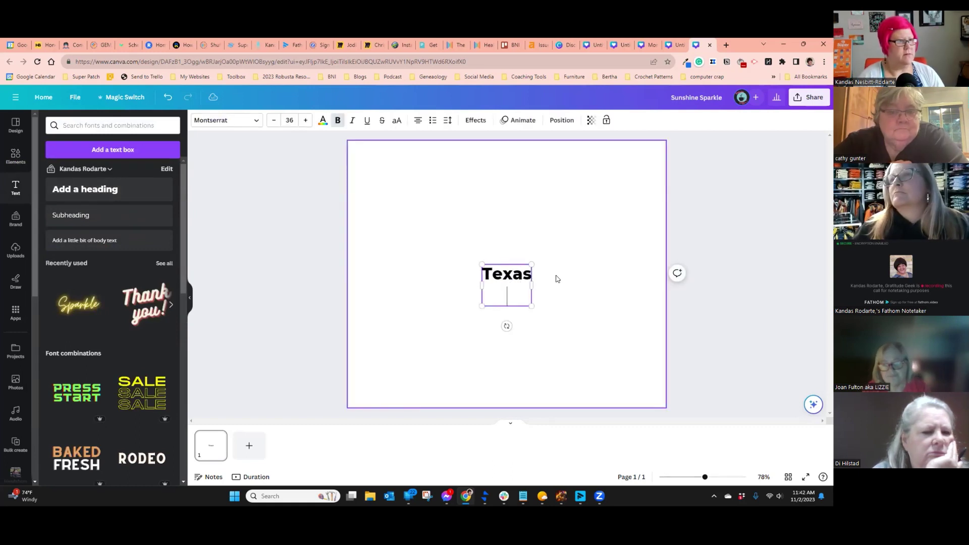
pyautogui.press('BackSpace')
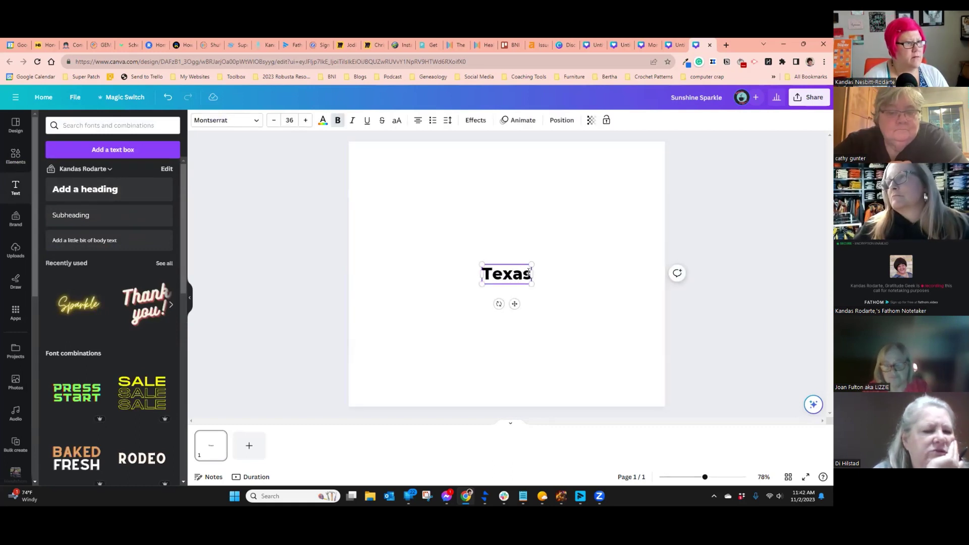
pyautogui.moveTo(533, 274); pyautogui.dragTo(592, 274)
pyautogui.moveTo(480, 264); pyautogui.dragTo(389, 217)
# - Open the Magic Morph app and place its example star shape below the "Texas" text, towards the page's lower-right corner
pyautogui.doubleClick(380, 262)
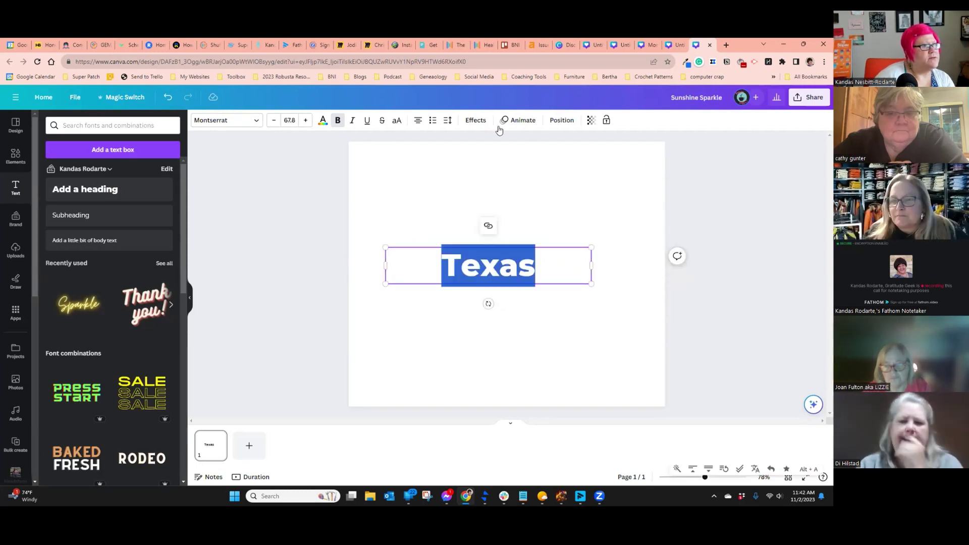
pyautogui.click(475, 121)
pyautogui.click(16, 157)
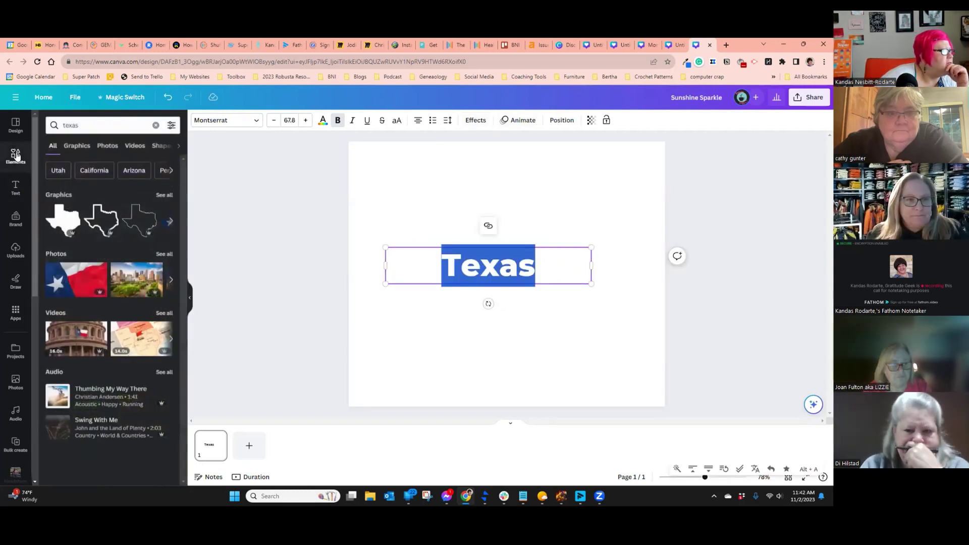
pyautogui.click(15, 313)
pyautogui.click(157, 160)
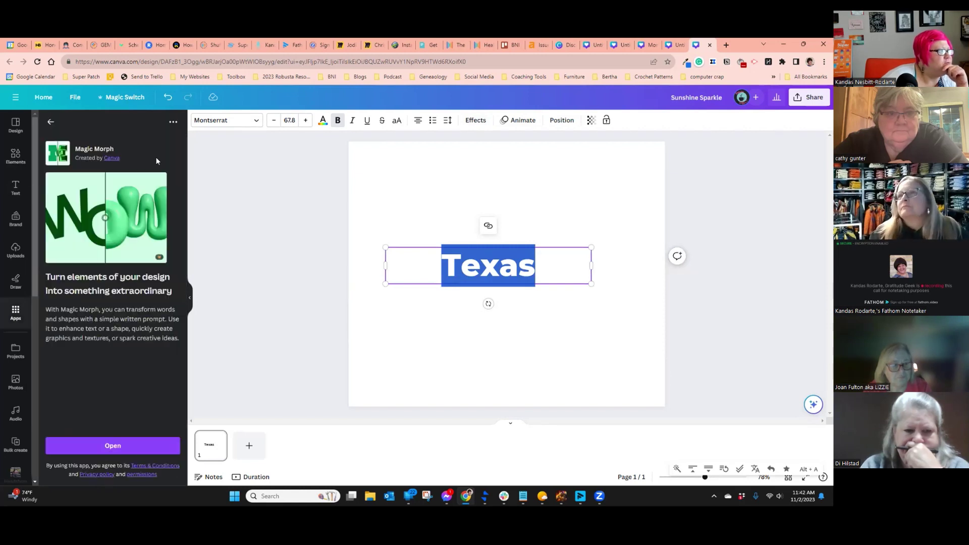
pyautogui.click(113, 445)
pyautogui.click(67, 212)
pyautogui.moveTo(503, 290); pyautogui.dragTo(580, 337)
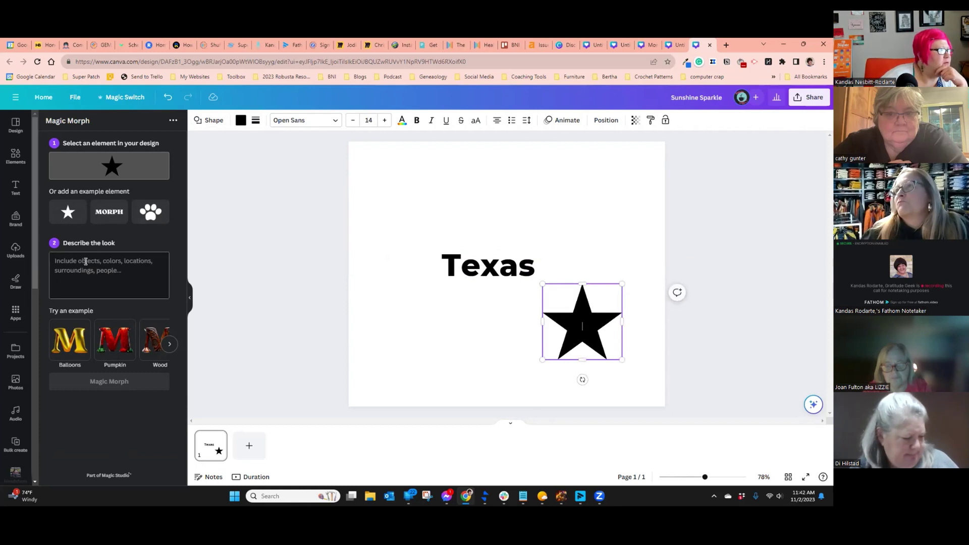